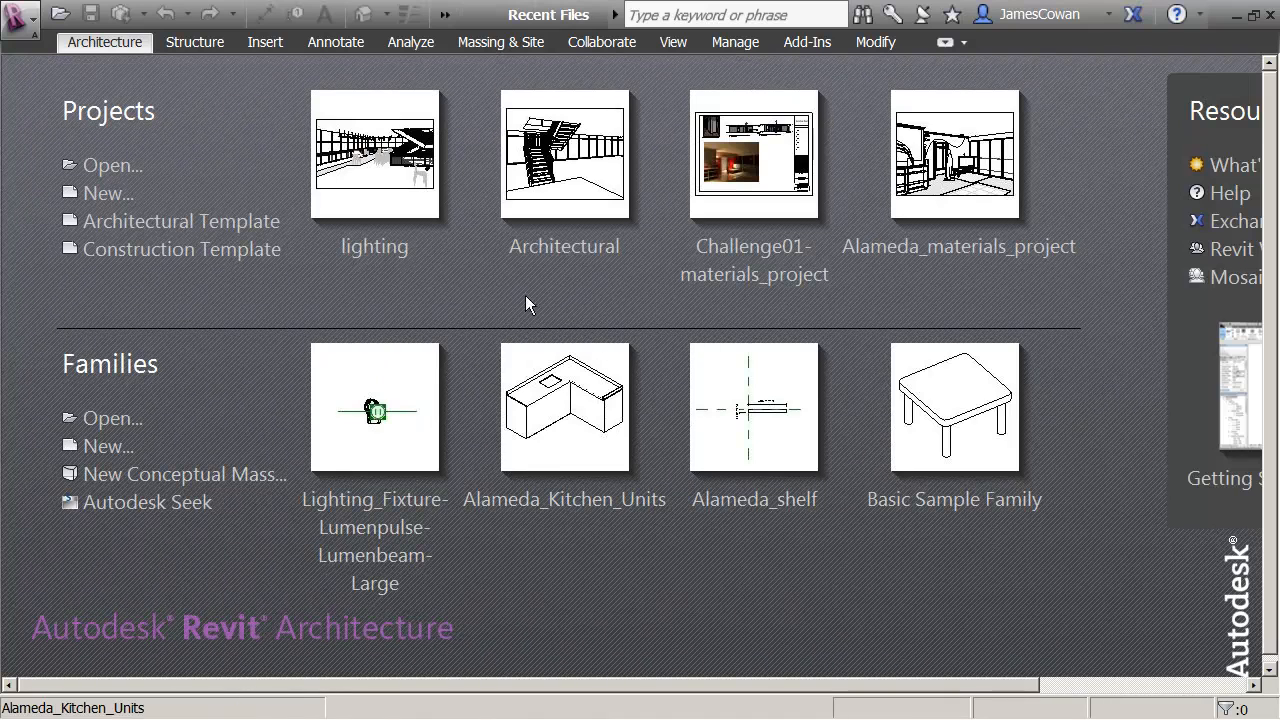
Open the recent Architectural project and view its Level 1, Level 3 and Level 5 floor plans and 3D View 1
click(568, 204)
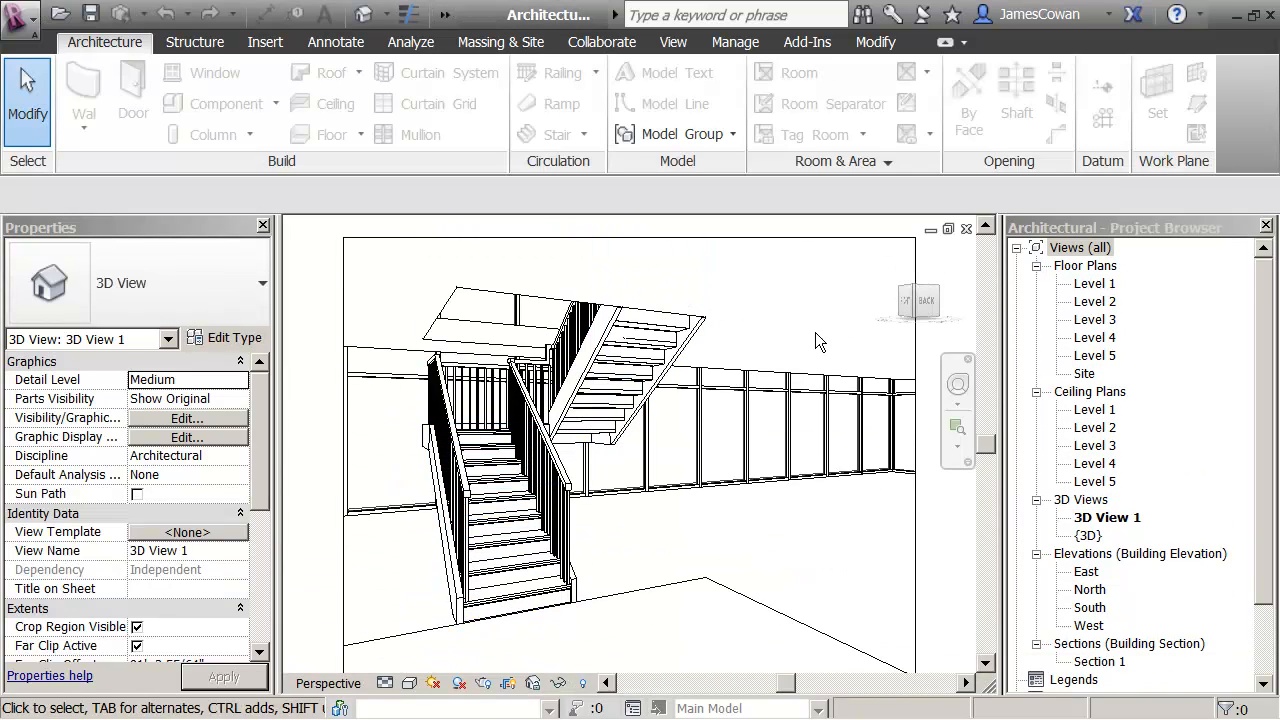
double_click(1100, 285)
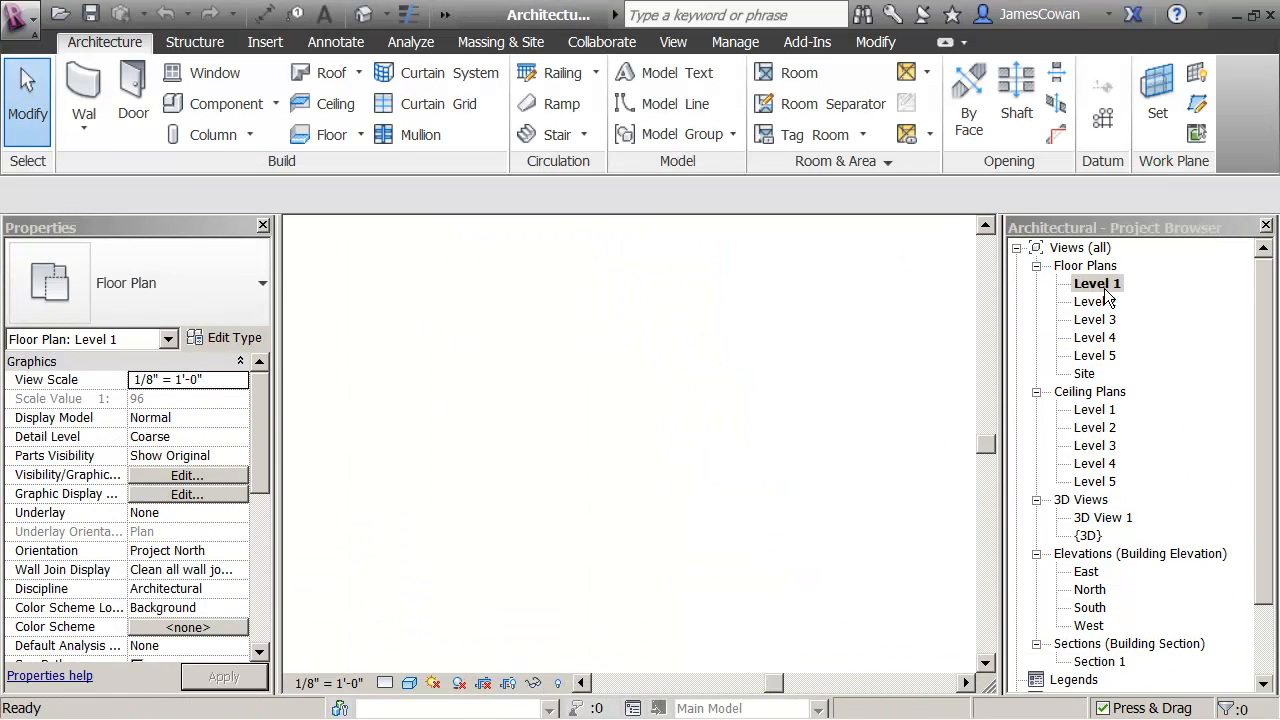
double_click(1092, 319)
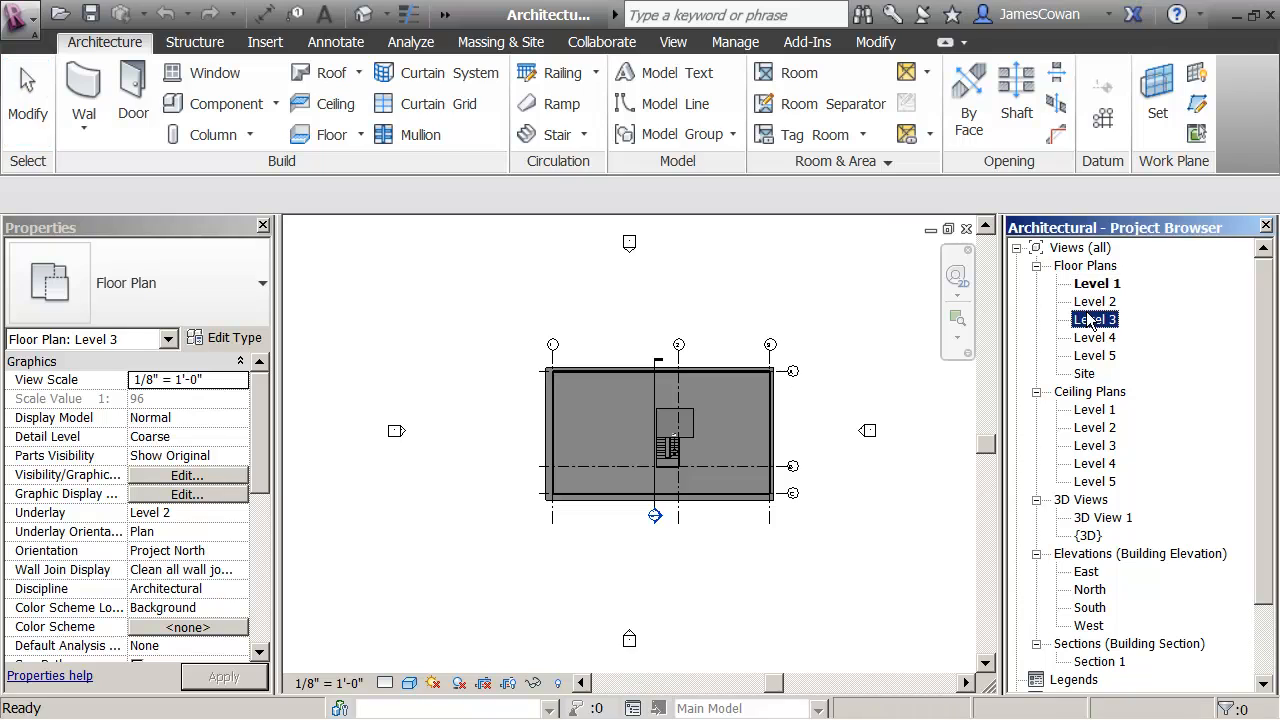
double_click(1092, 356)
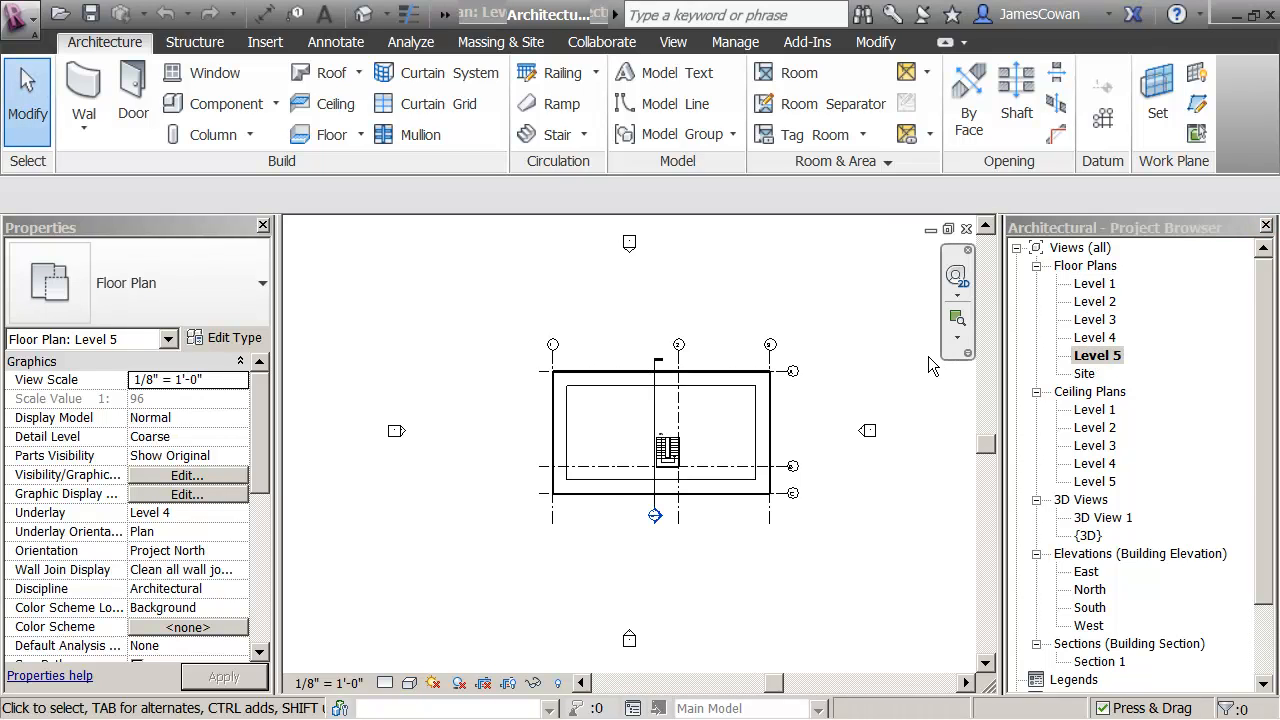
double_click(1085, 520)
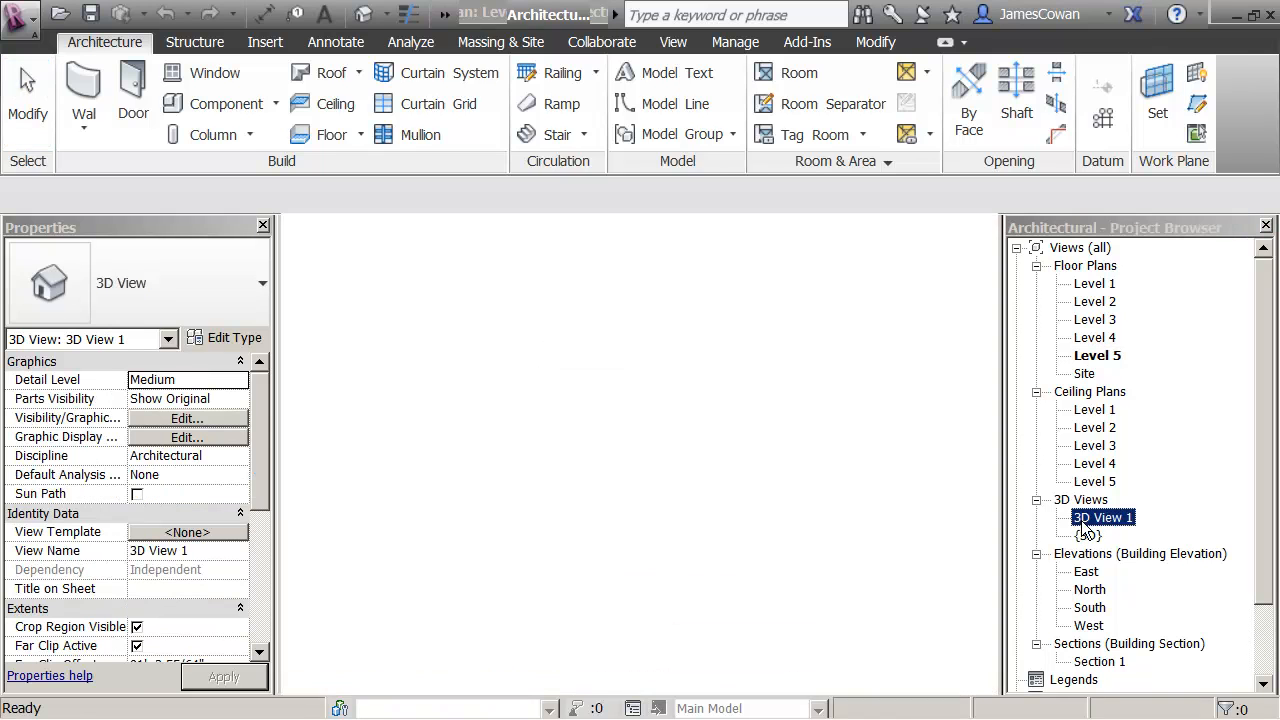
Collapse the plan, ceiling, 3D and elevation view groups and open Section 1 to examine the building's levels
click(1037, 392)
click(1037, 410)
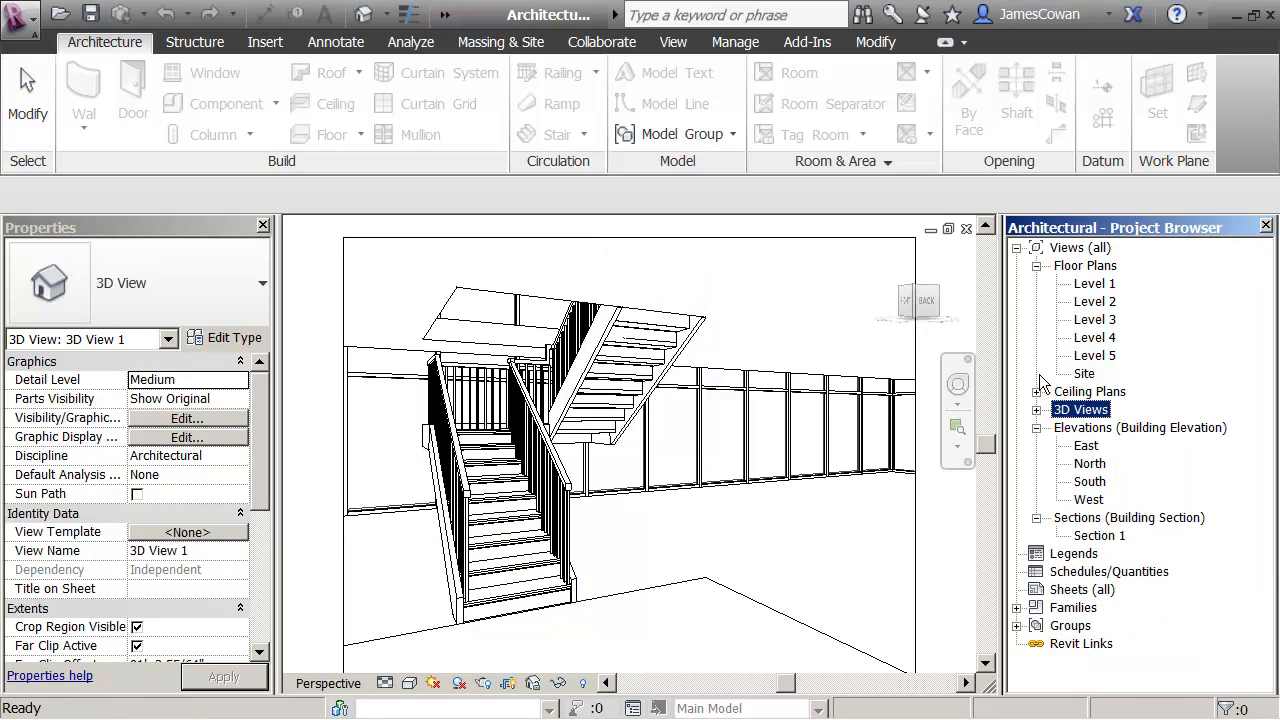
click(1037, 266)
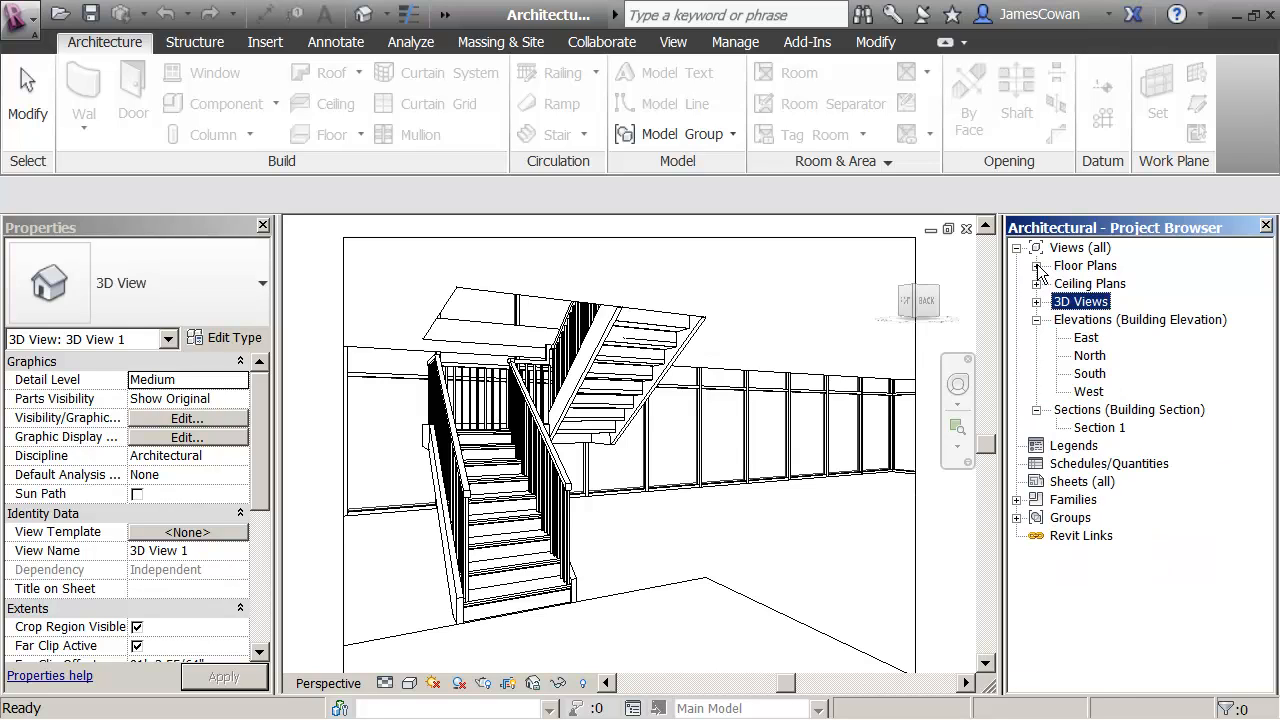
click(1037, 320)
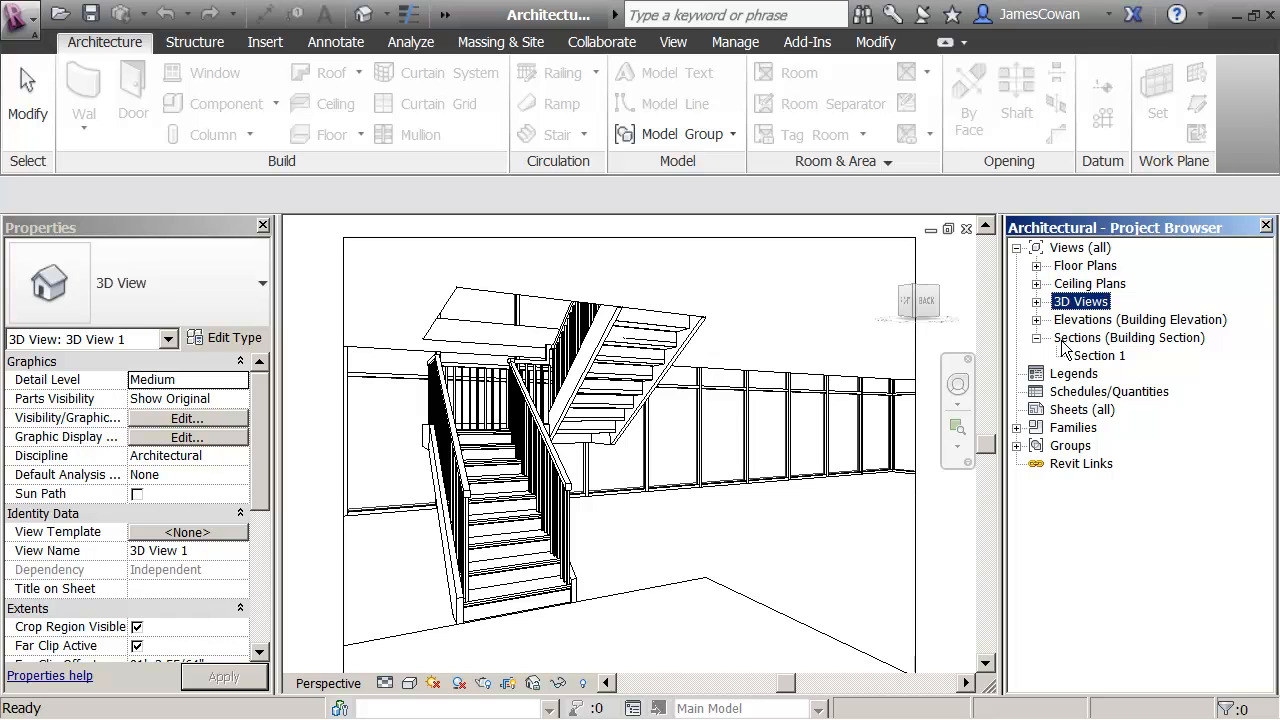
double_click(1100, 356)
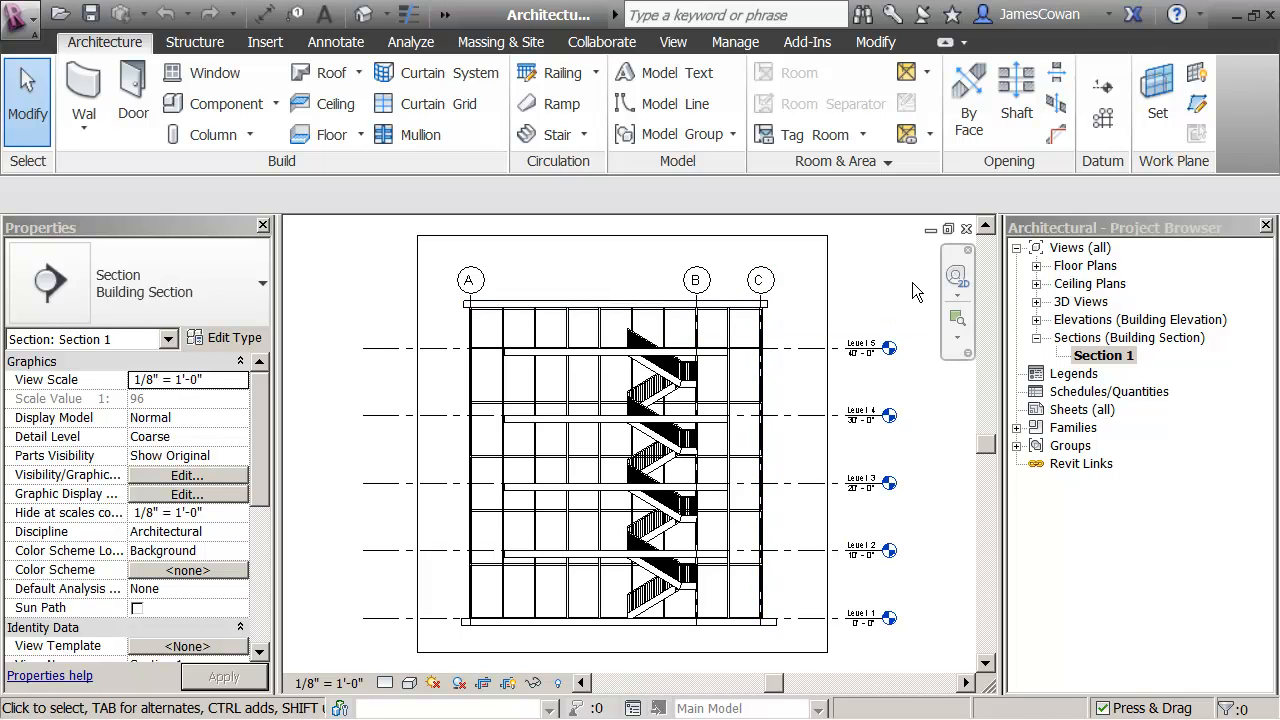
Close the Architectural project and start a new project from the Architectural Template
click(25, 25)
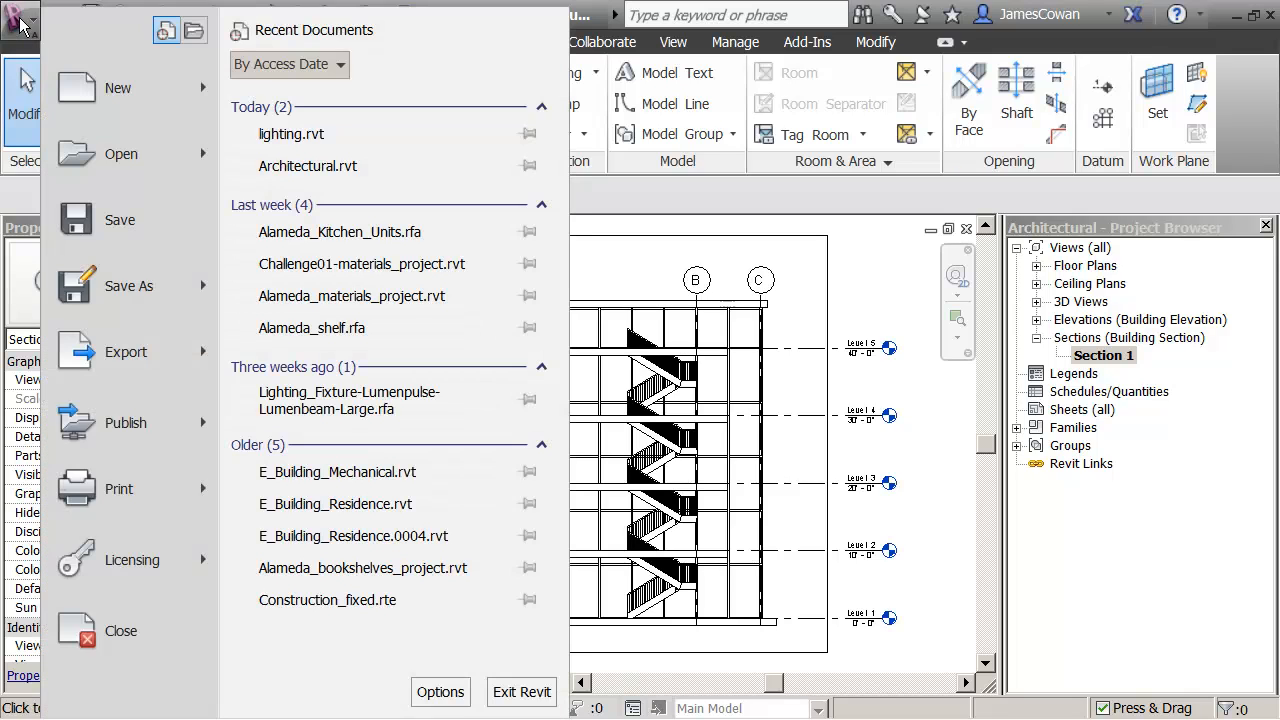
click(118, 632)
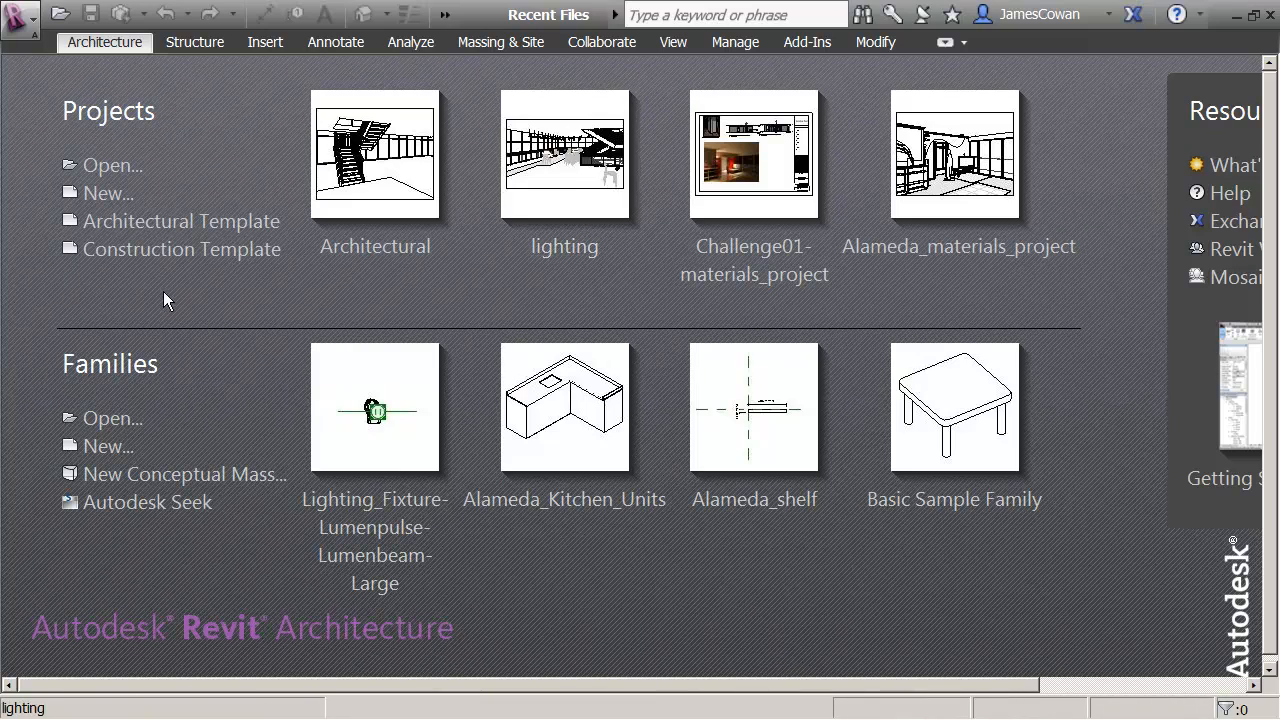
click(128, 224)
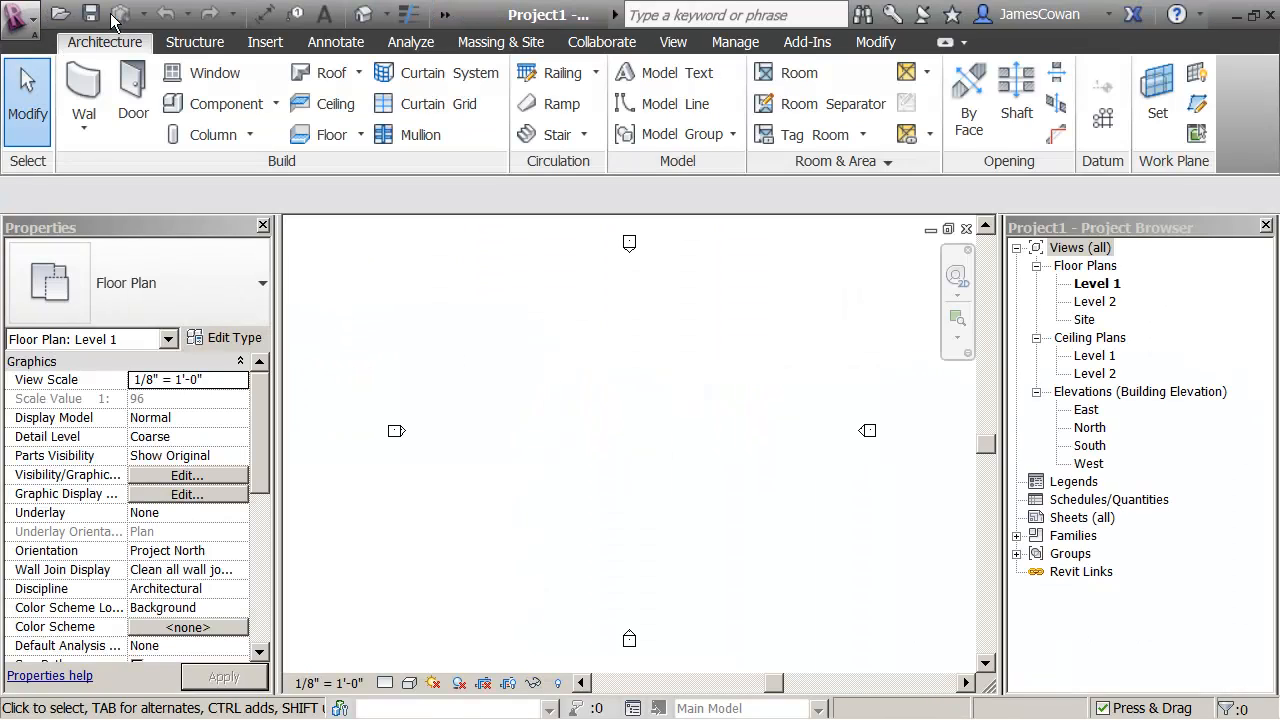
Link the Architectural Revit model from the desktop's Lighting_Class folder using Auto - Origin to Origin positioning
click(264, 43)
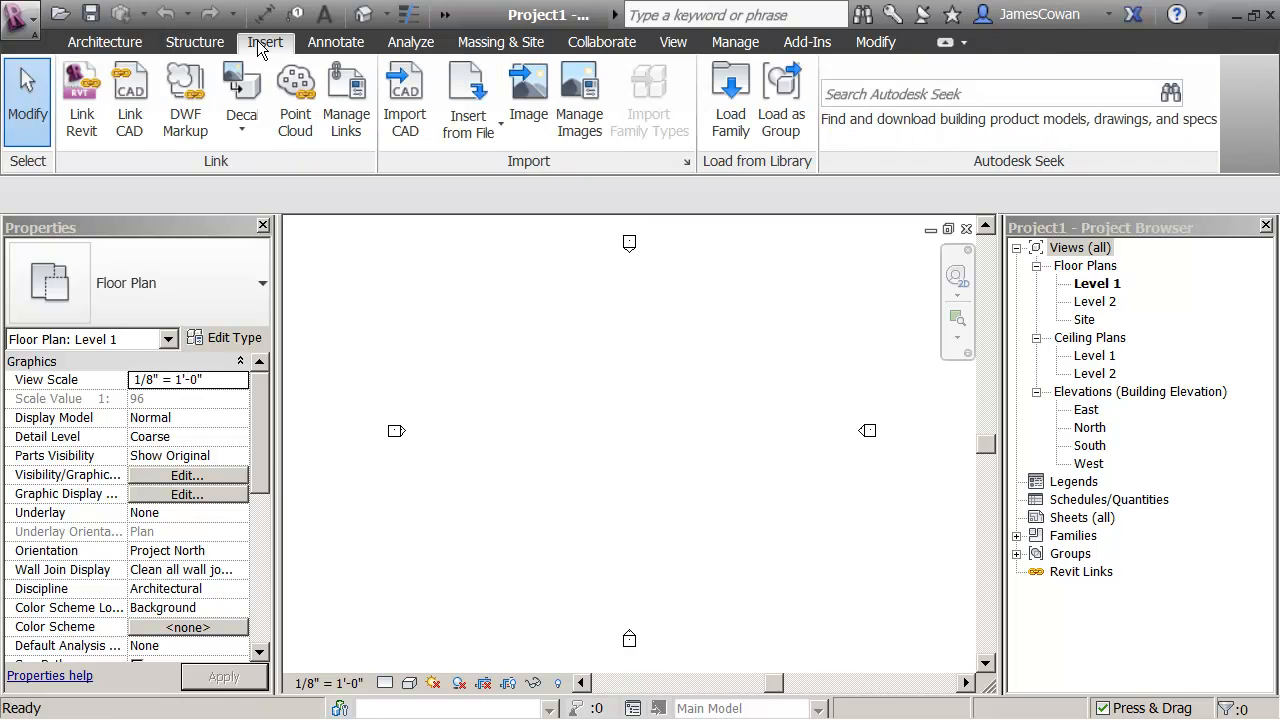
click(86, 120)
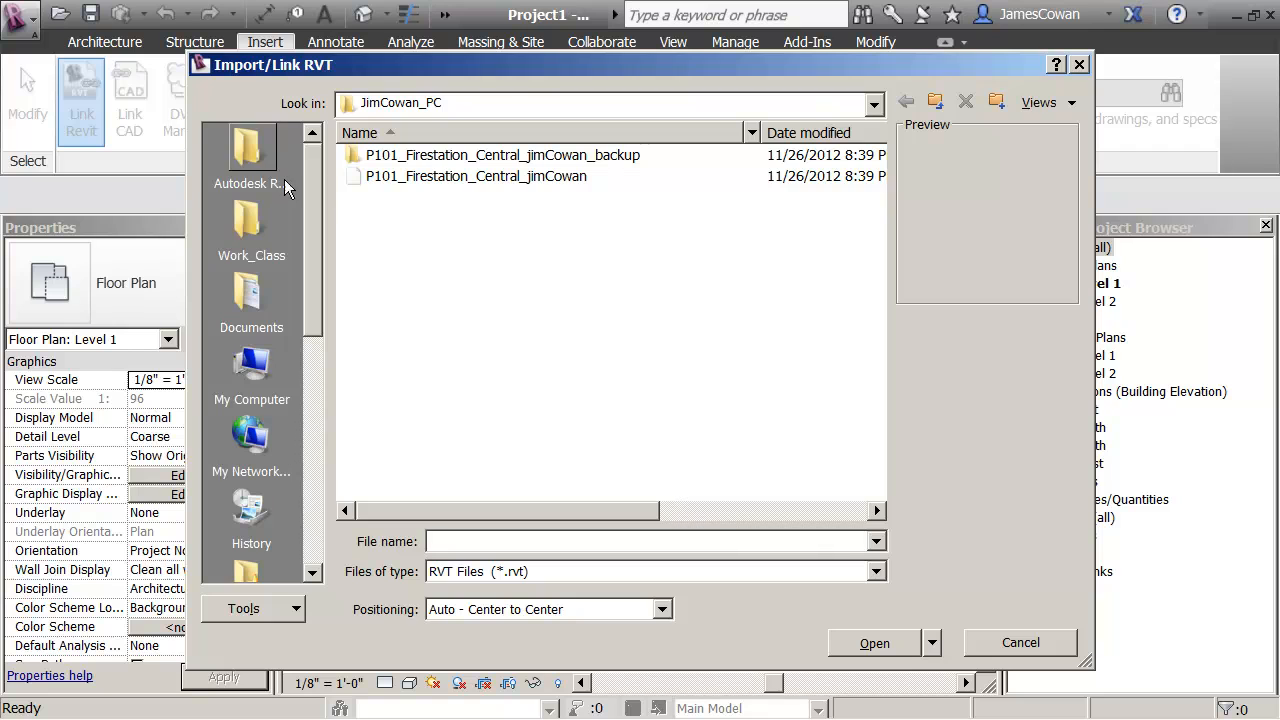
drag(309, 223, 302, 415)
click(251, 220)
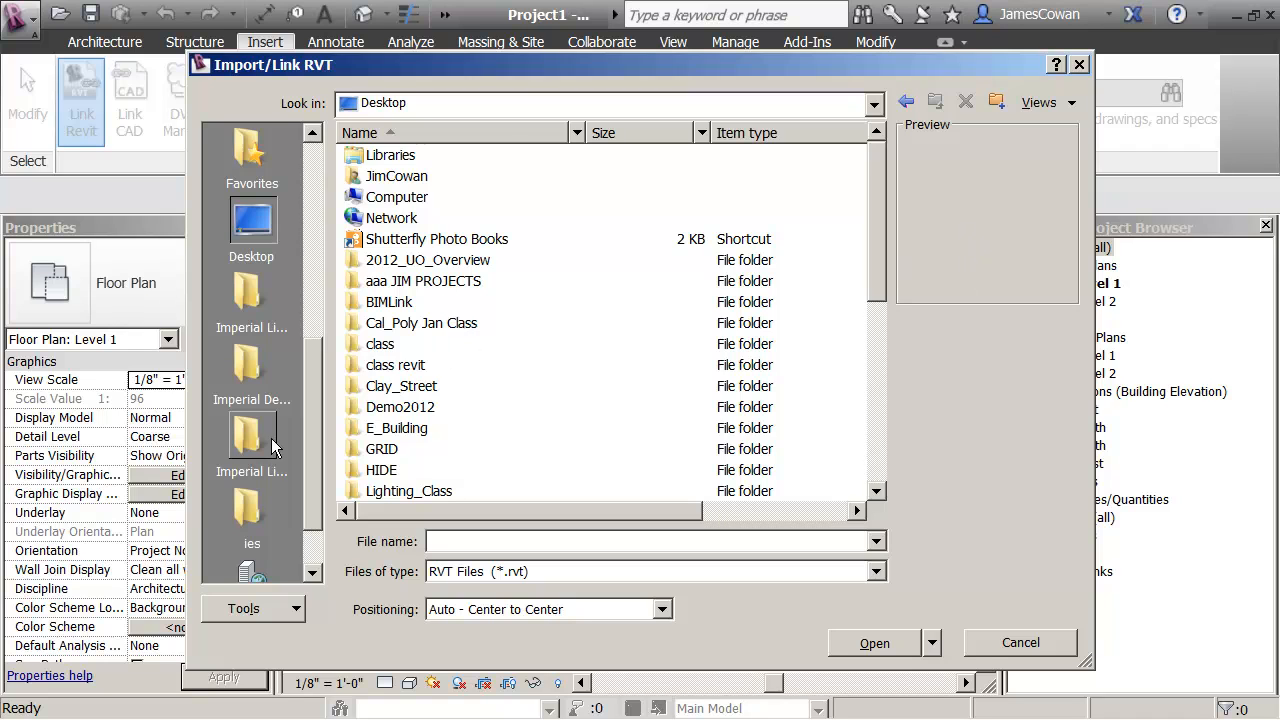
double_click(368, 489)
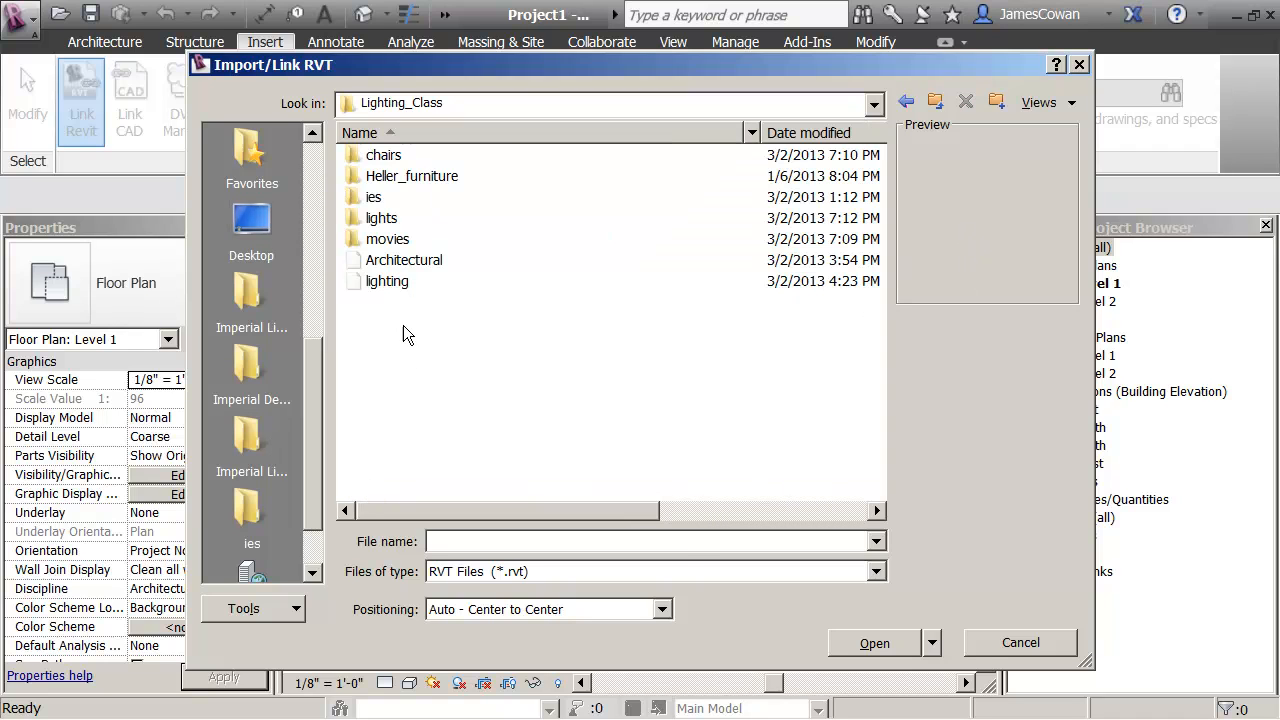
click(367, 263)
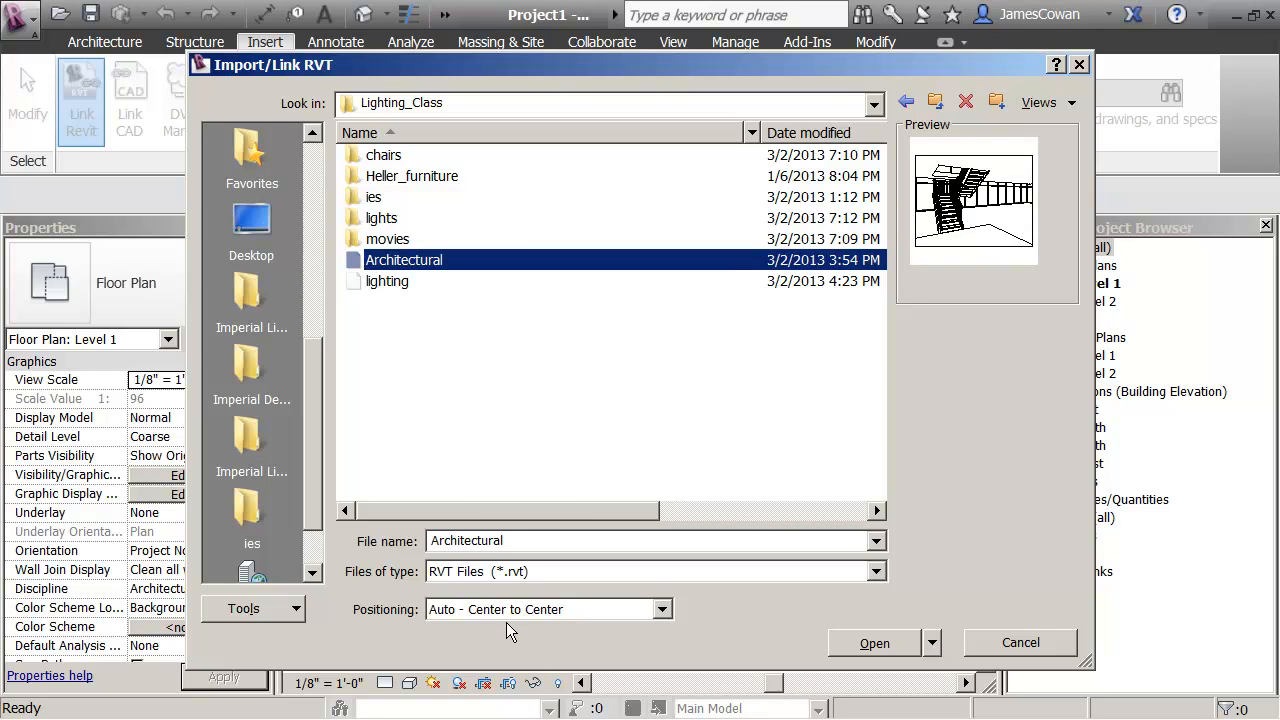
click(661, 610)
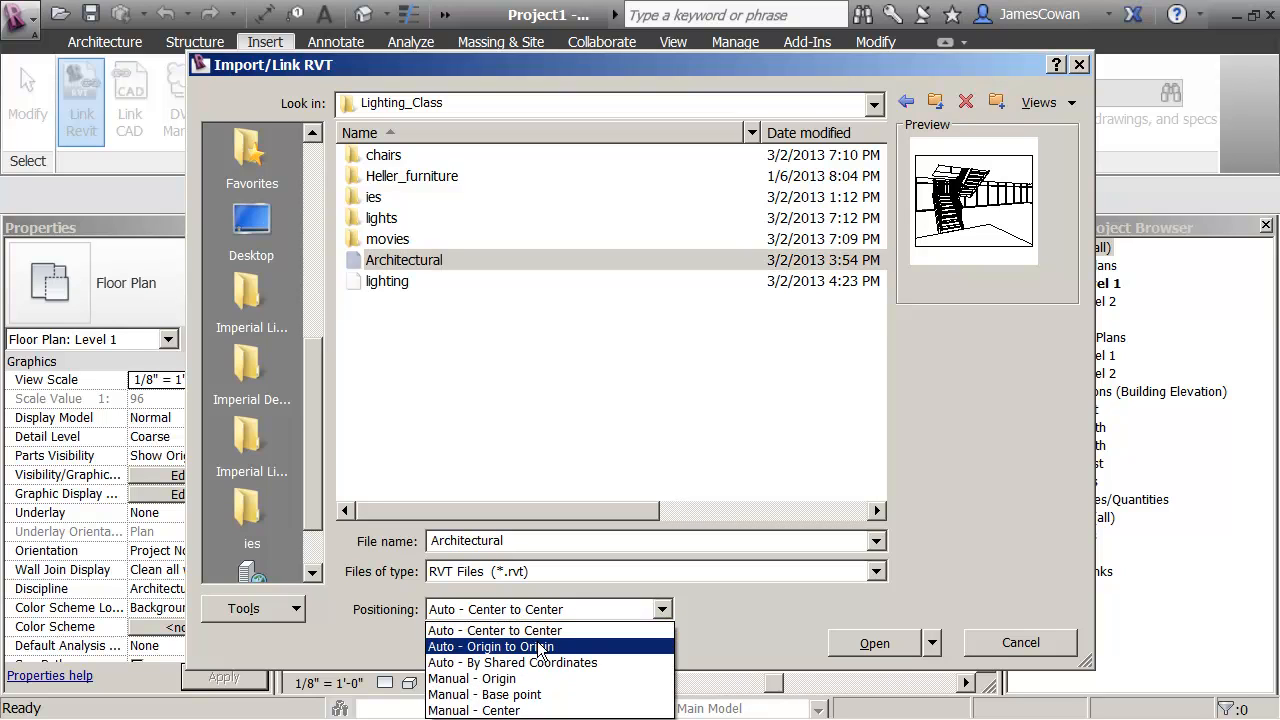
click(540, 647)
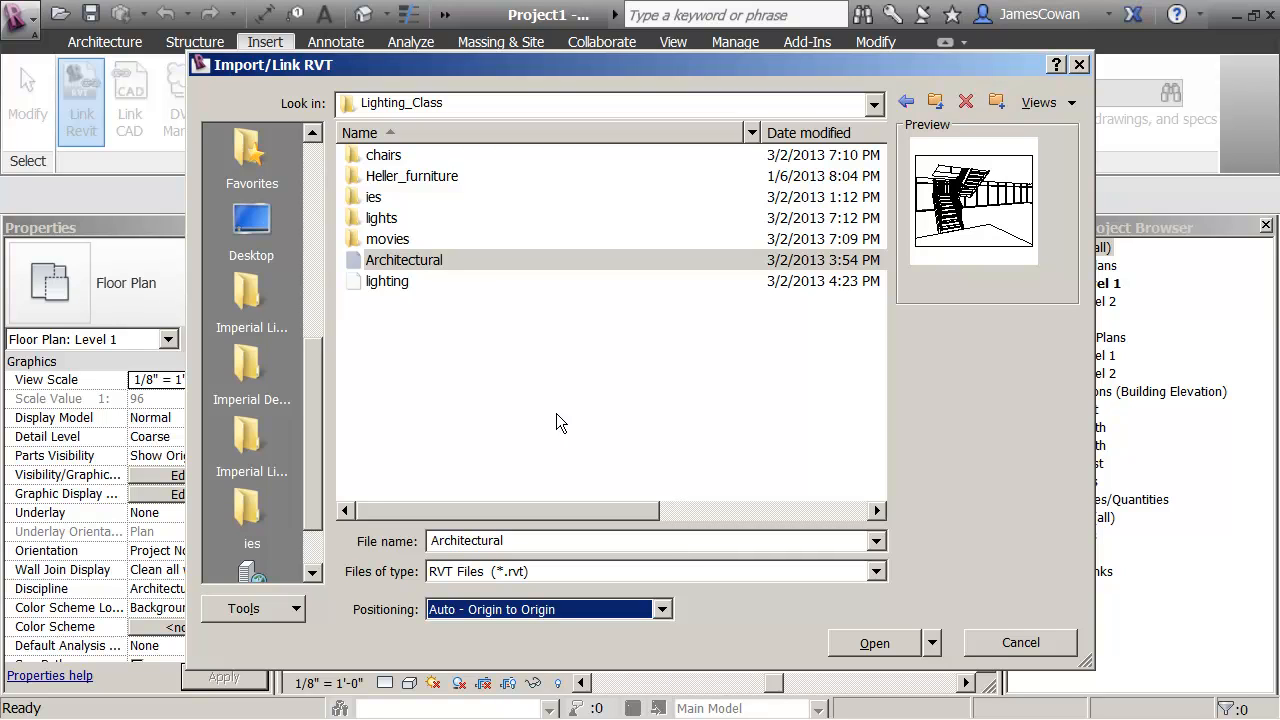
click(873, 643)
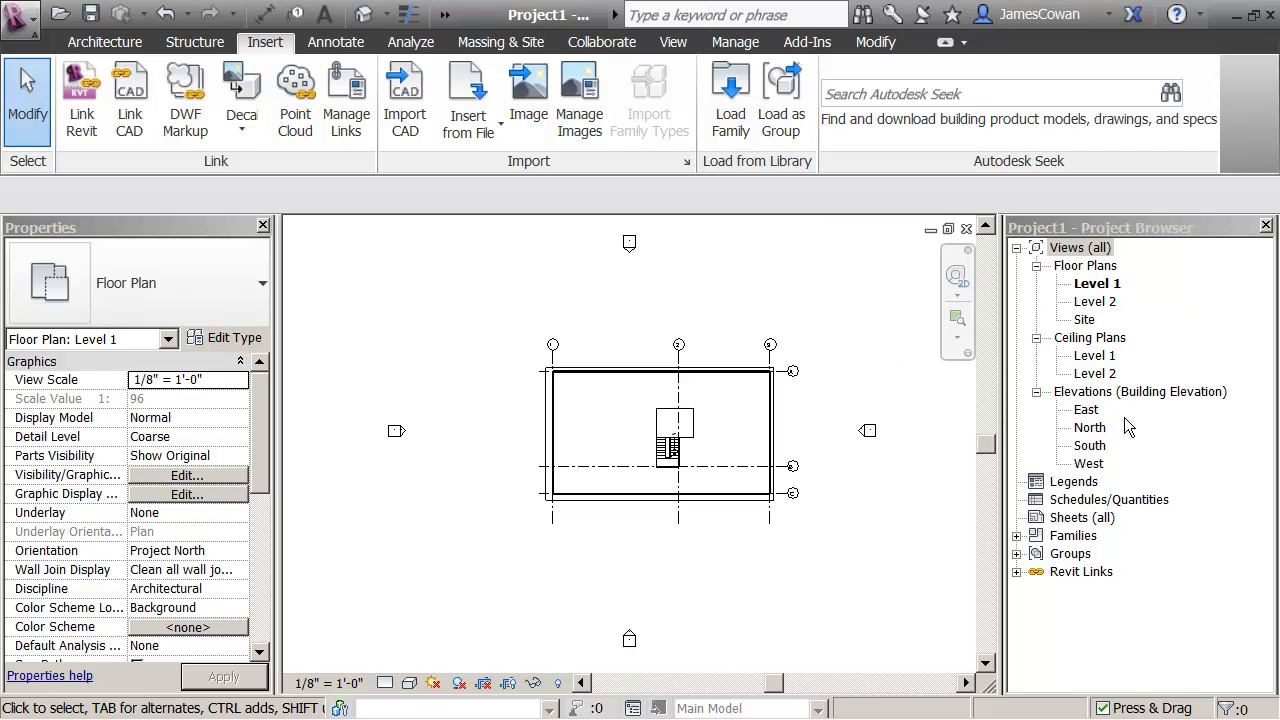
Open the South elevation and select the Level 2 line to compare the project's levels with the linked building's
double_click(1090, 445)
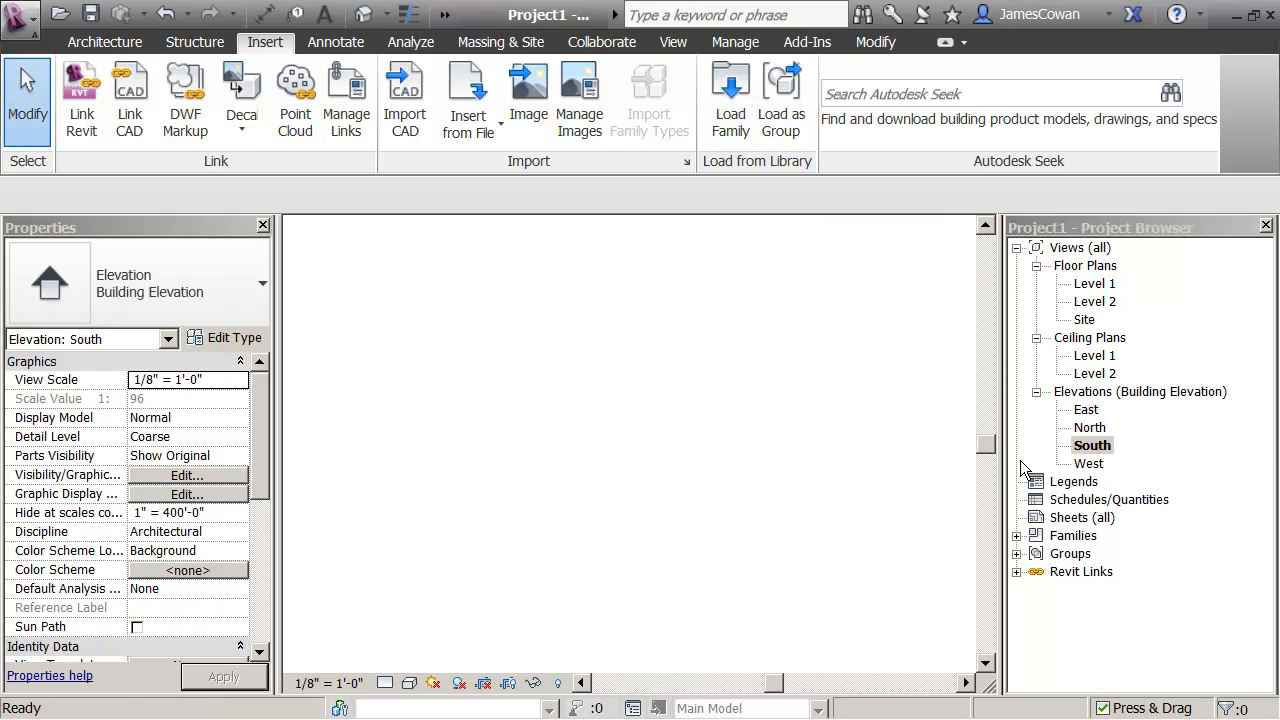
middle_drag(924, 514, 814, 458)
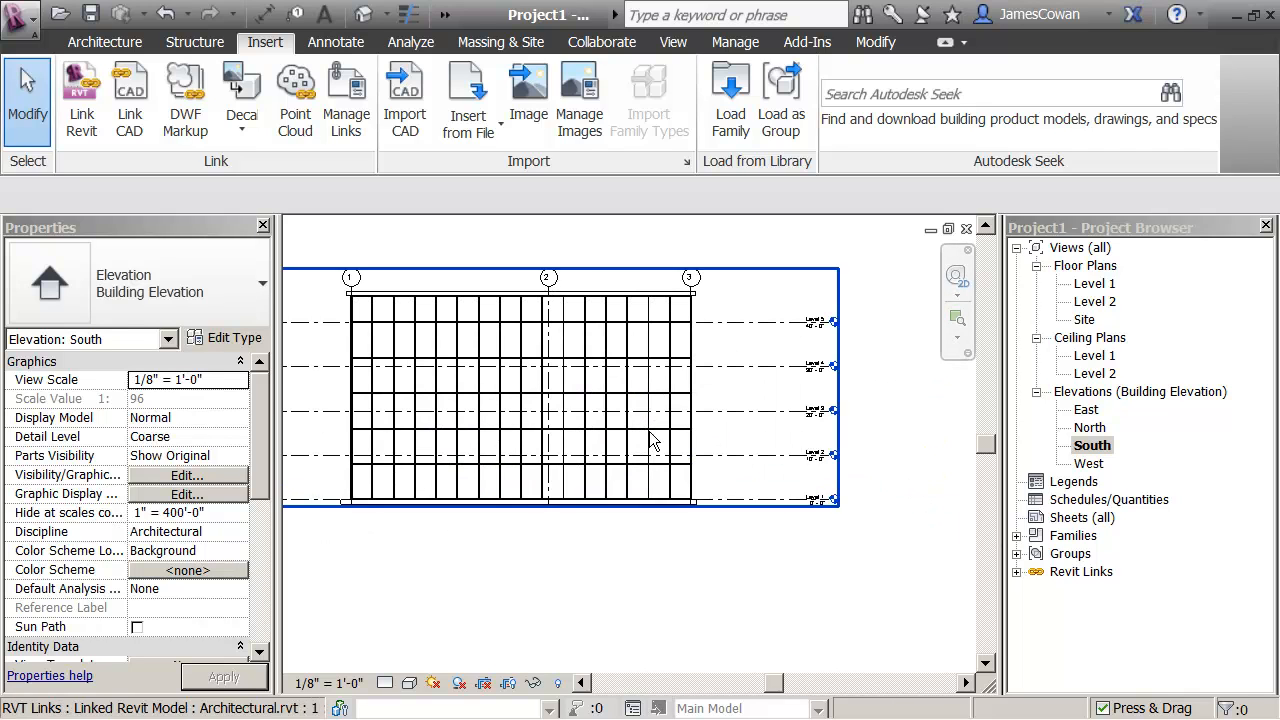
click(727, 462)
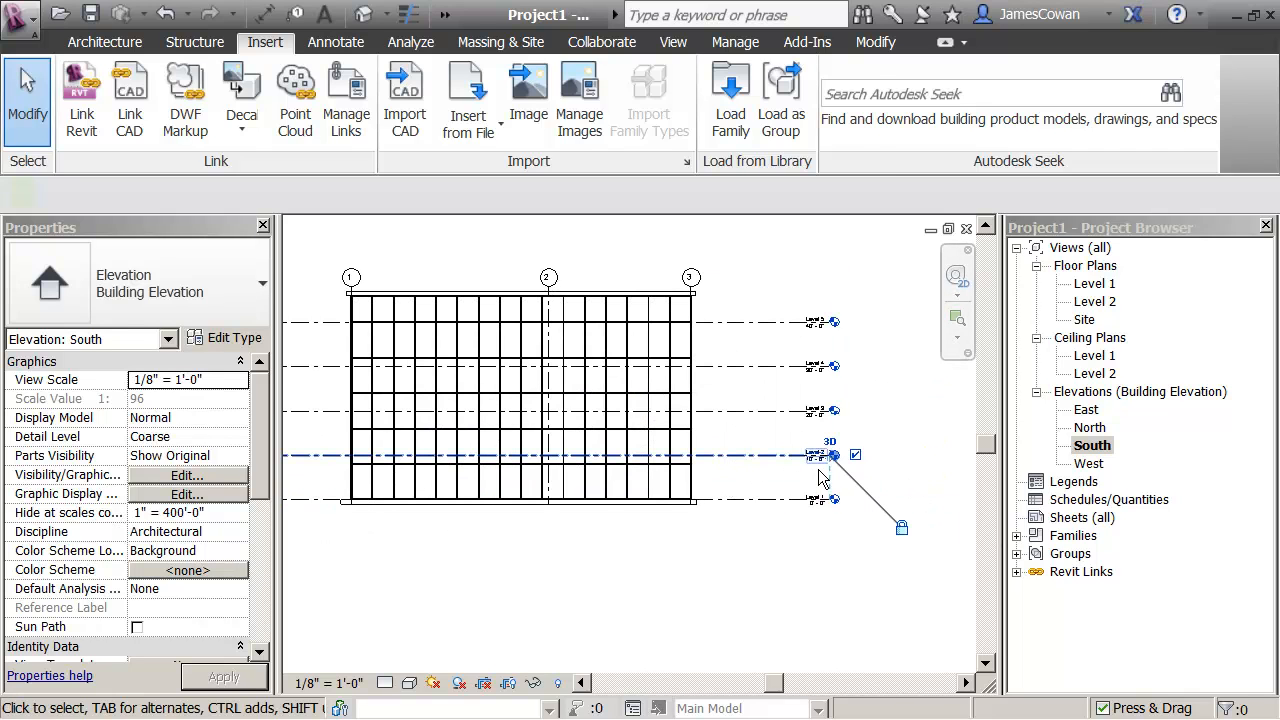
click(735, 437)
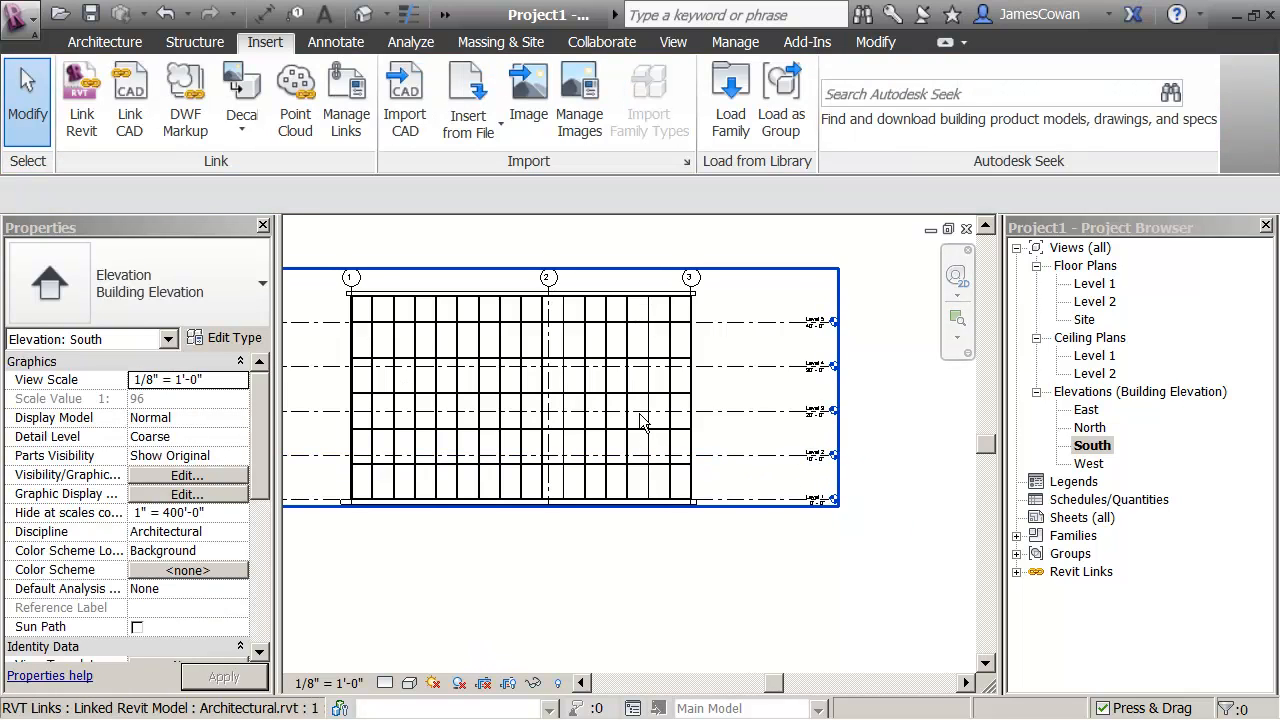
middle_drag(640, 414, 755, 483)
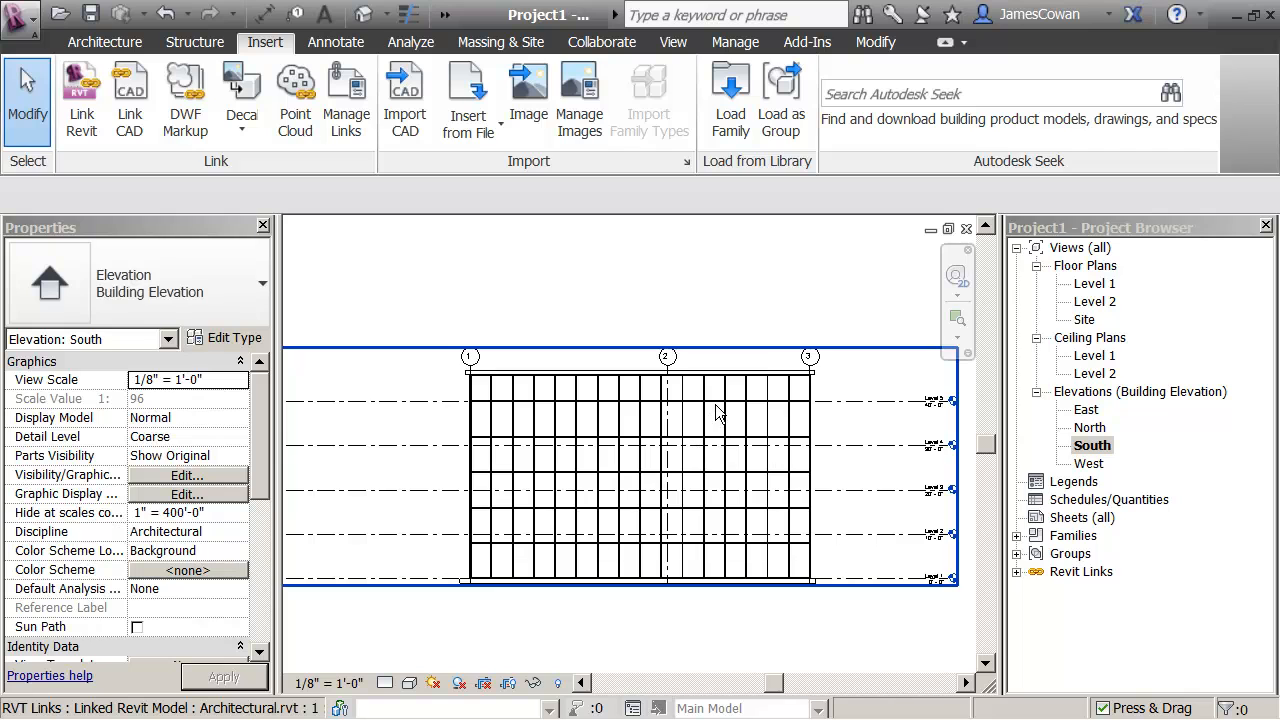
click(757, 541)
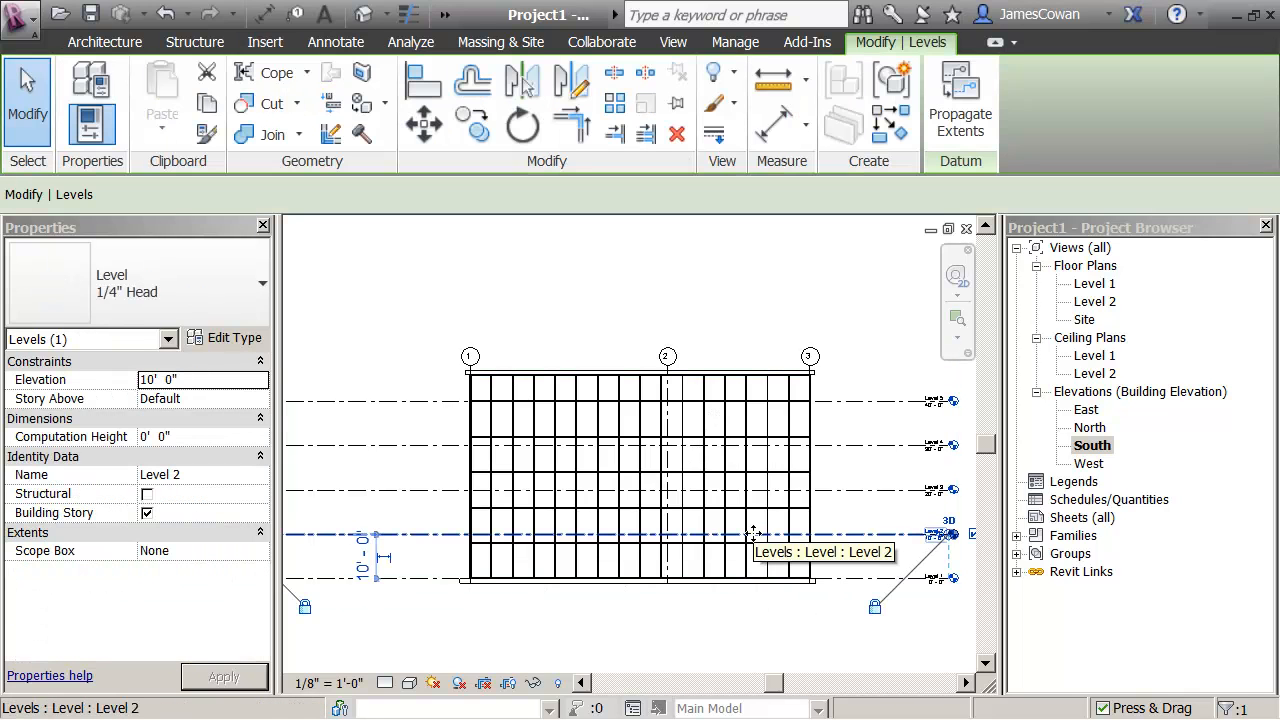
View the linked building and its level lines in the West and North elevations
click(1087, 464)
double_click(1087, 464)
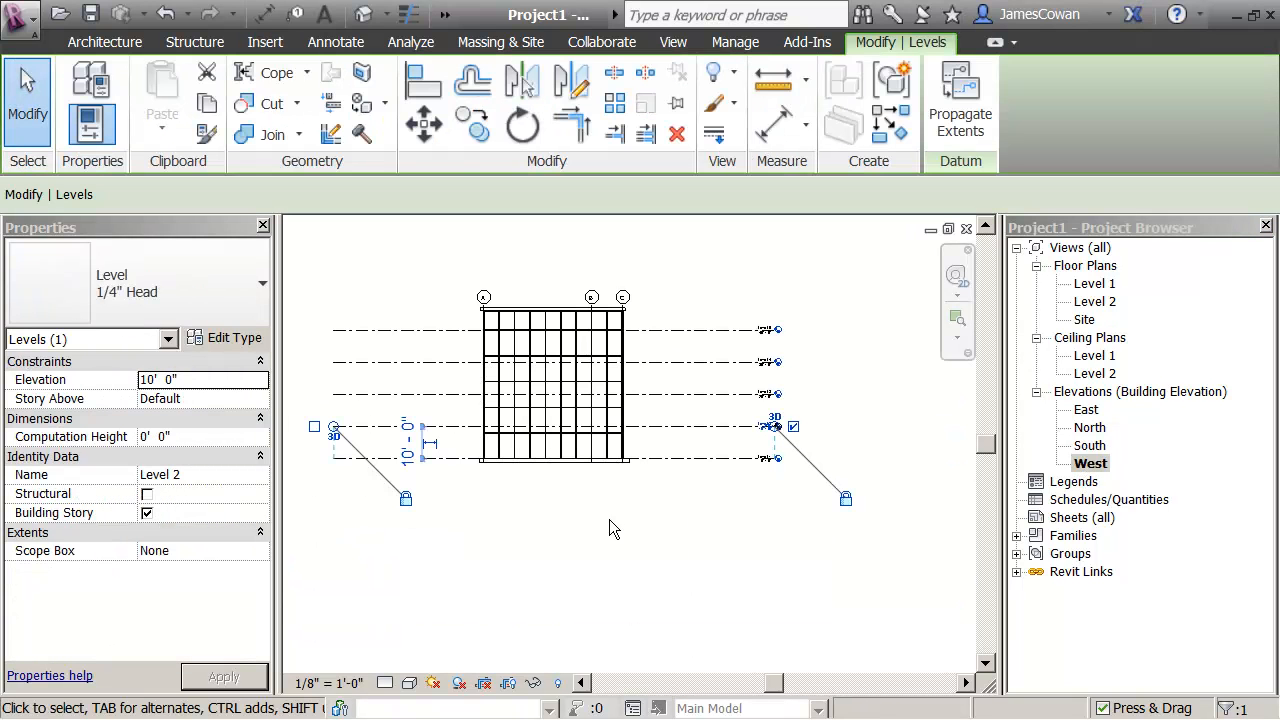
click(1090, 428)
double_click(1097, 432)
middle_drag(599, 470, 670, 514)
scroll(670, 514, up, 1)
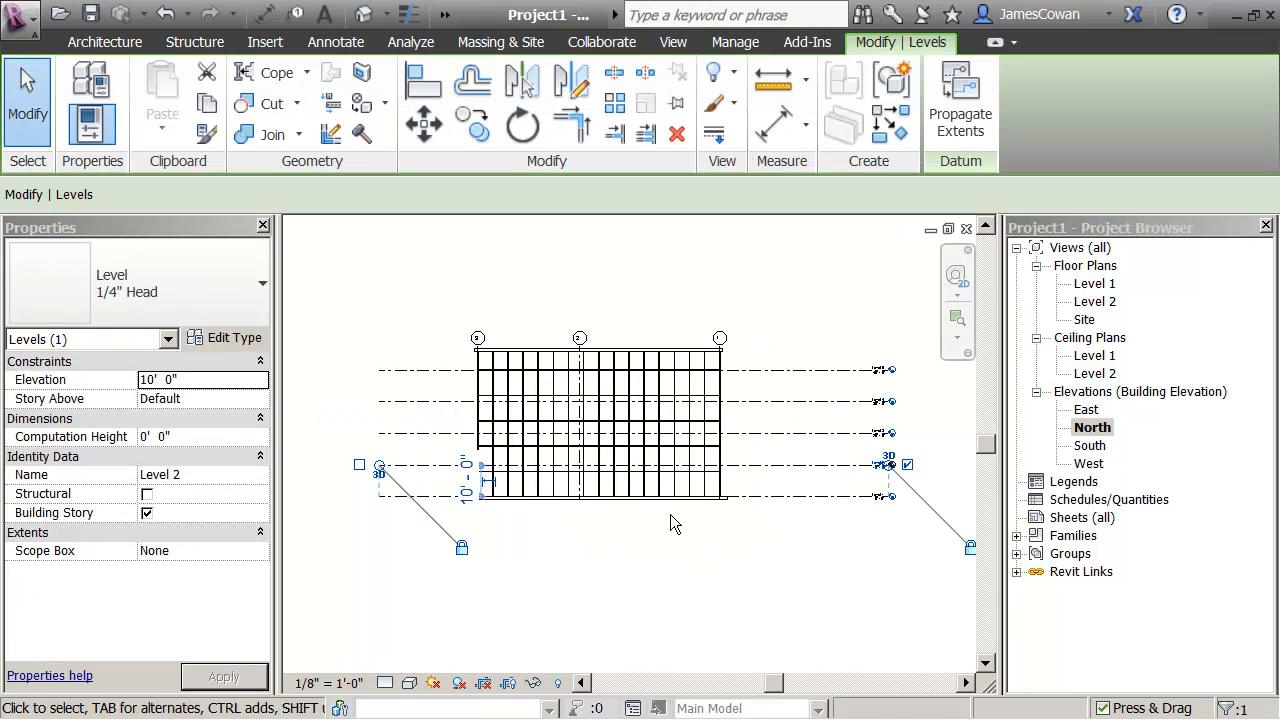
scroll(670, 514, up, 1)
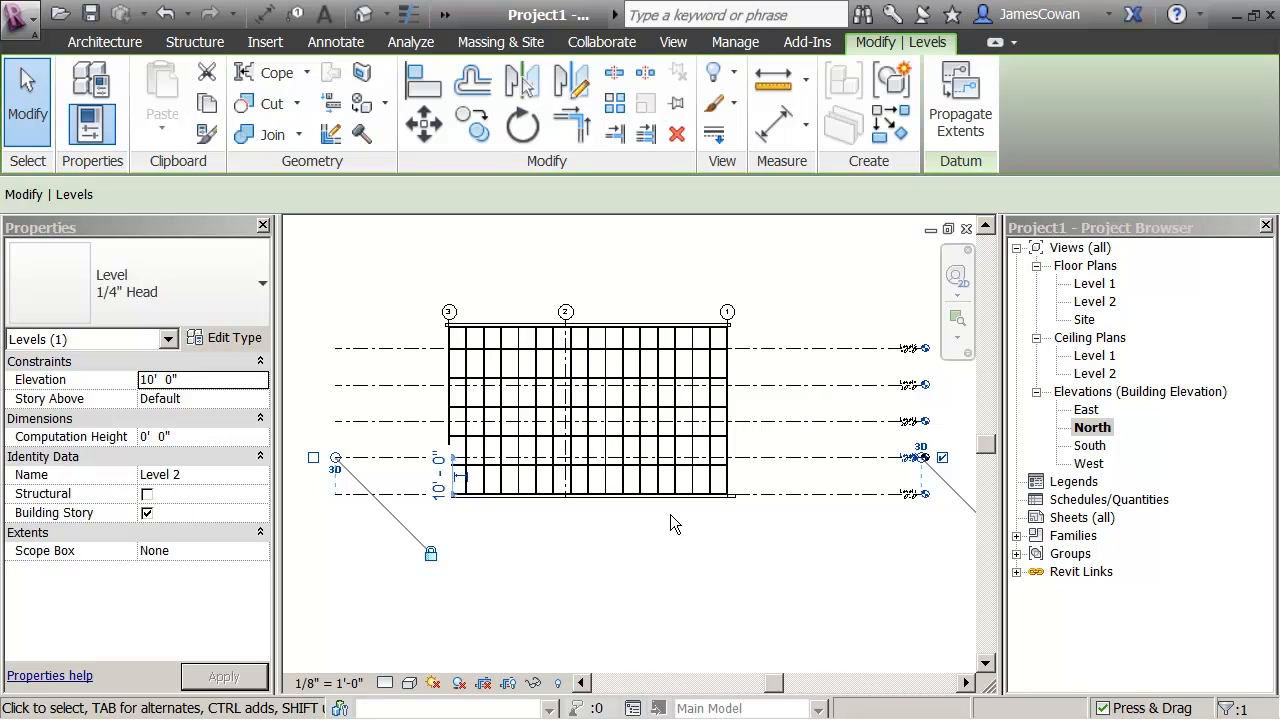
Hide the linked Architectural.rvt in the North elevation's visibility overrides and examine the project's own level heads
key(v)
key(g)
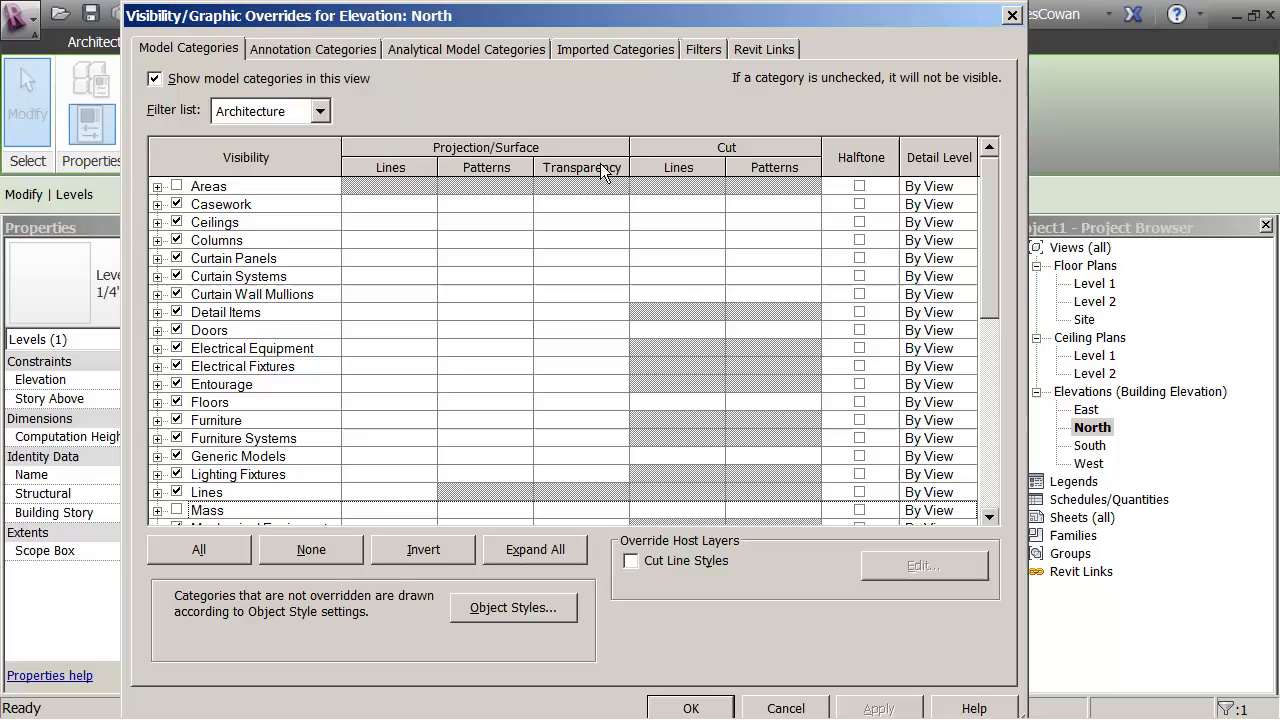
click(747, 51)
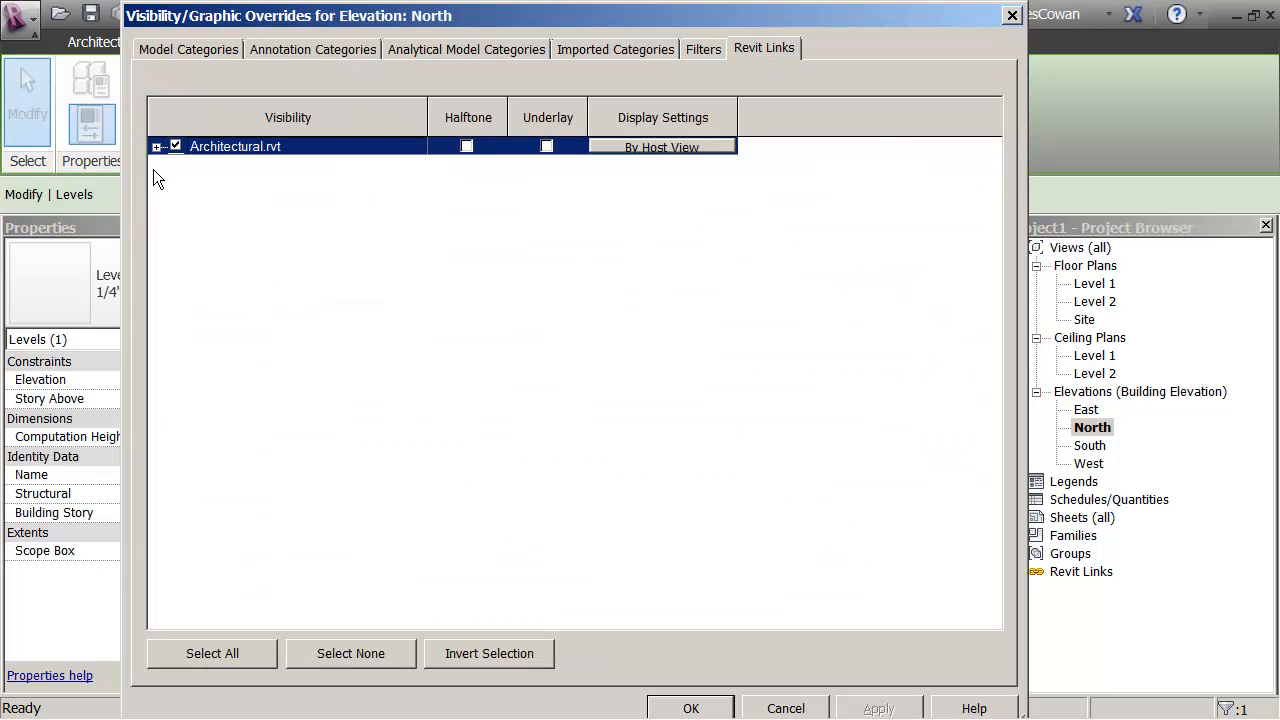
click(156, 147)
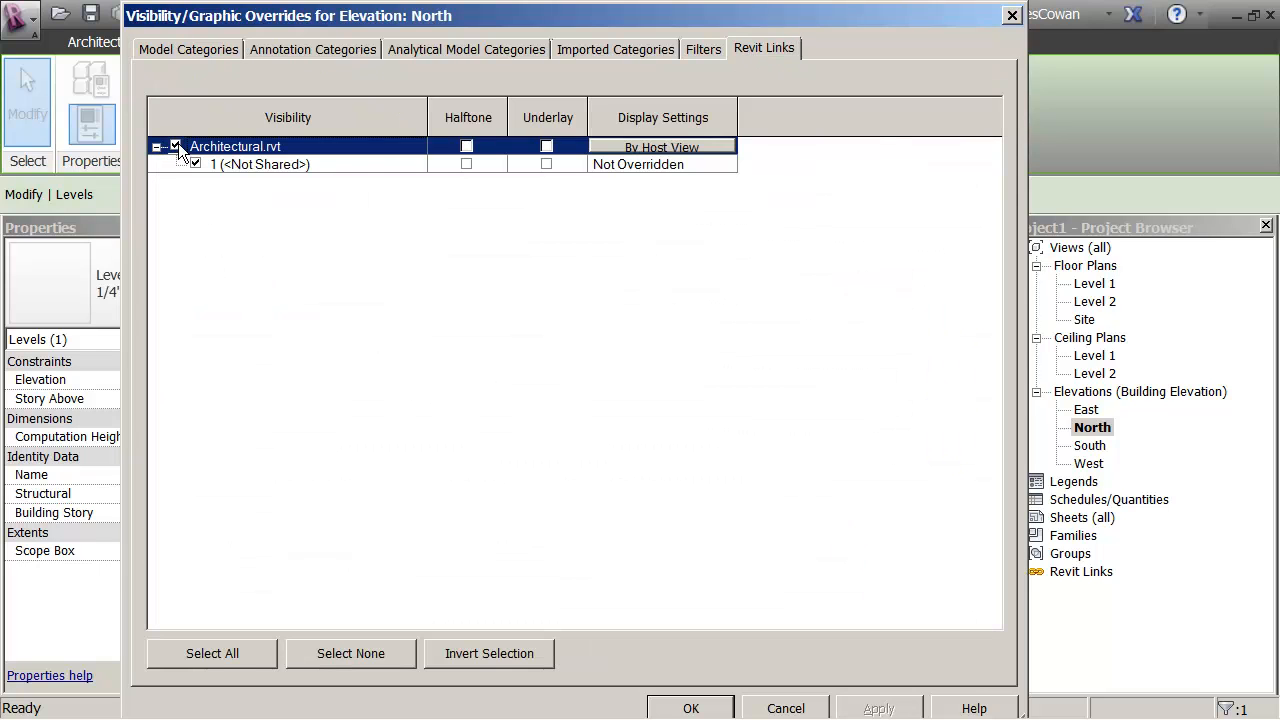
click(176, 146)
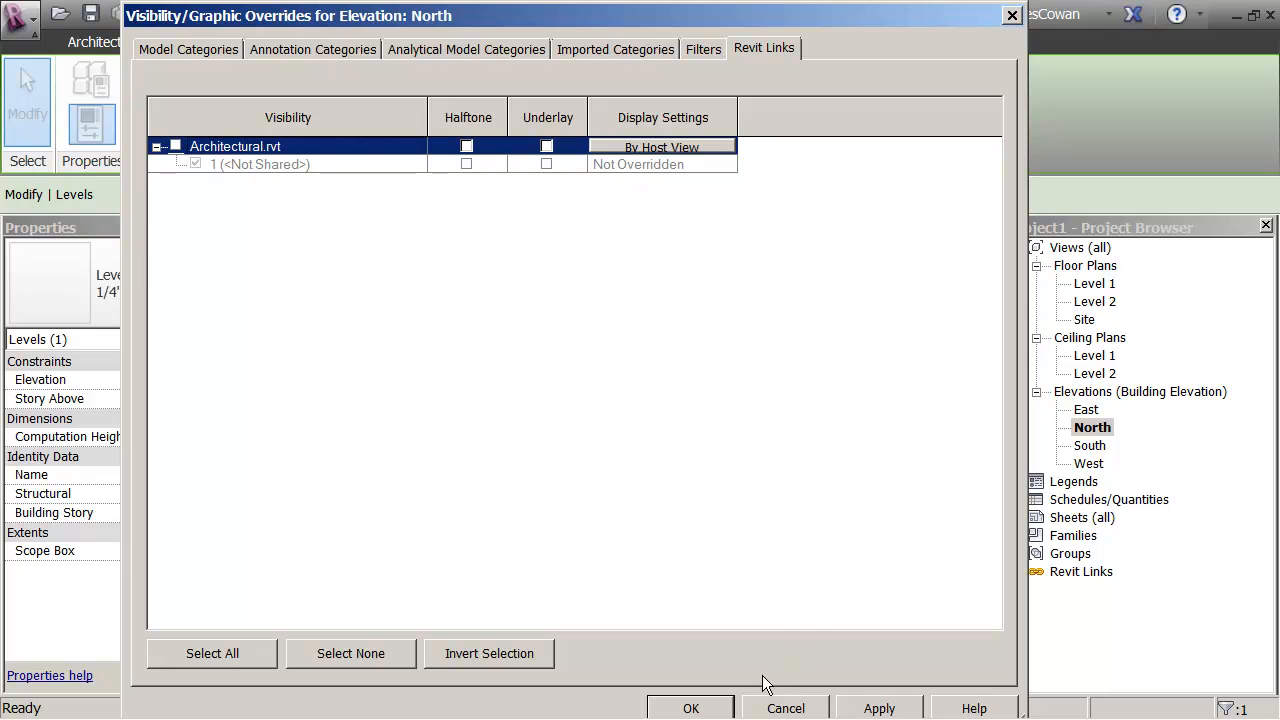
click(703, 709)
middle_drag(930, 456, 764, 495)
scroll(747, 566, up, 5)
scroll(676, 551, up, 4)
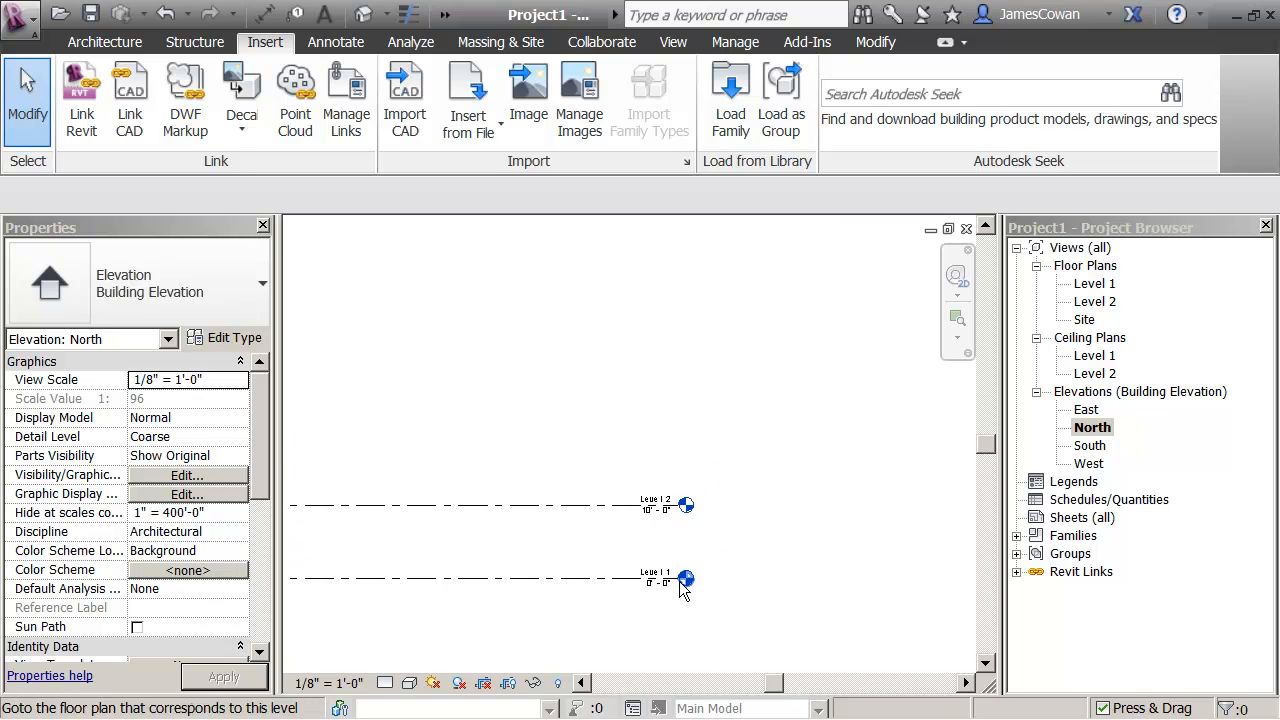
middle_drag(676, 551, 684, 495)
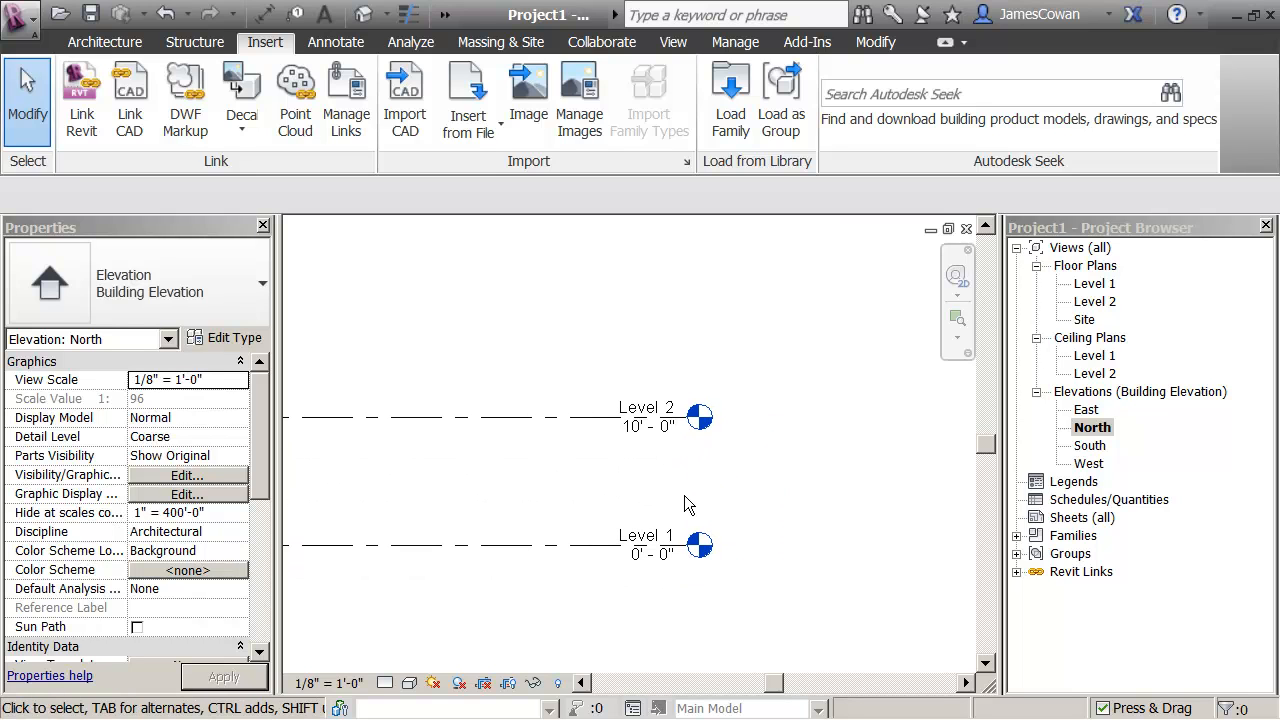
Extend the right ends of the project's Level 1 and Level 2 lines further outward in the North elevation
click(559, 426)
drag(688, 418, 937, 417)
click(792, 370)
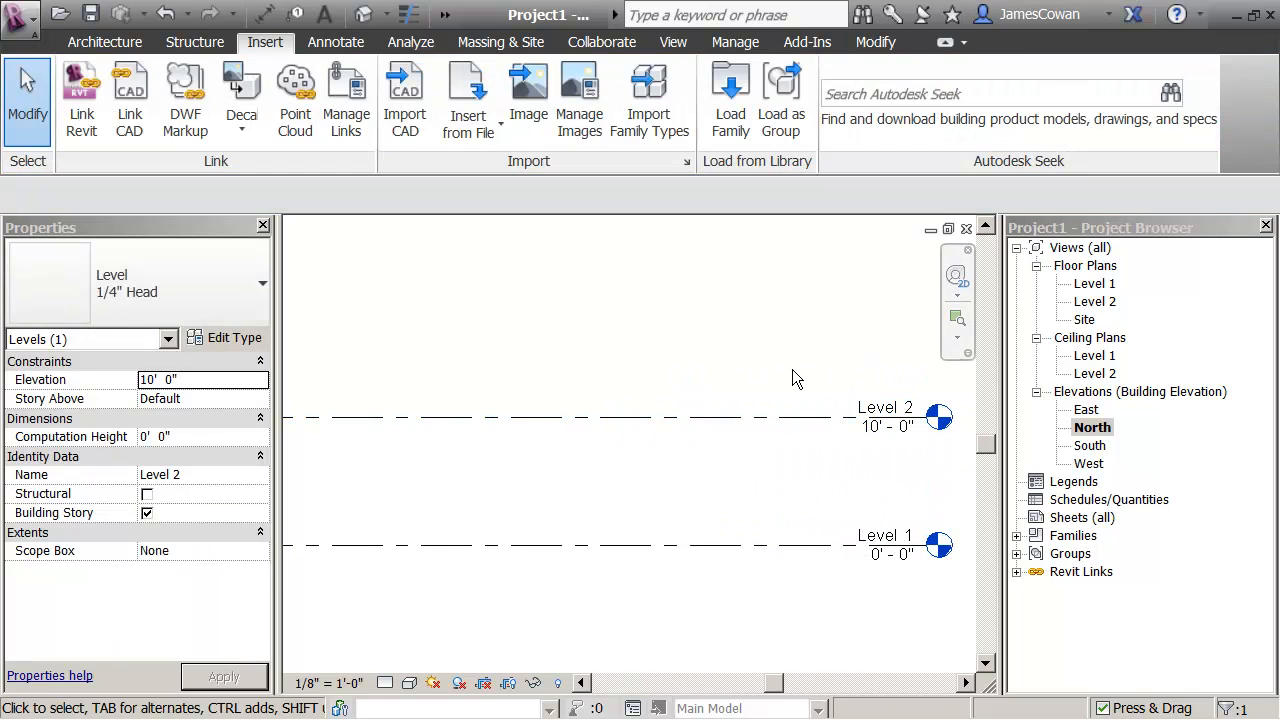
scroll(642, 475, down, 2)
middle_drag(566, 499, 716, 491)
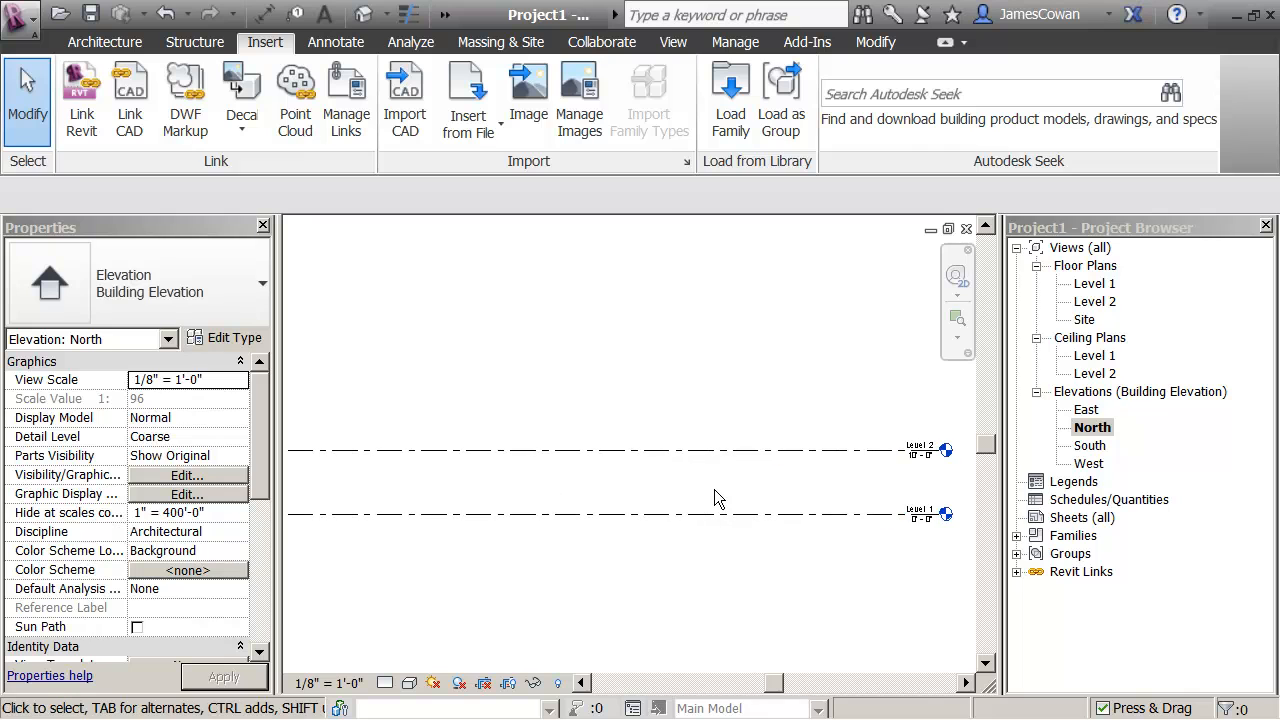
scroll(715, 488, down, 1)
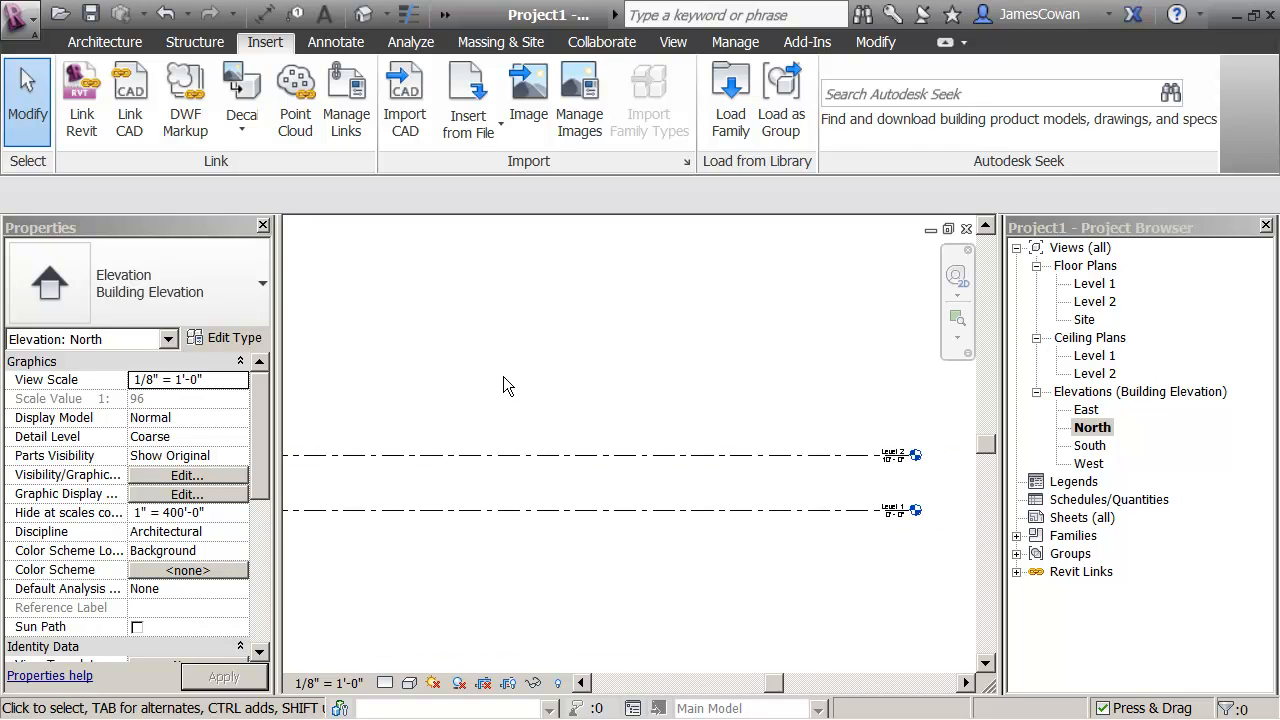
Turn the linked Architectural.rvt back on in the North elevation's visibility overrides
key(v)
key(g)
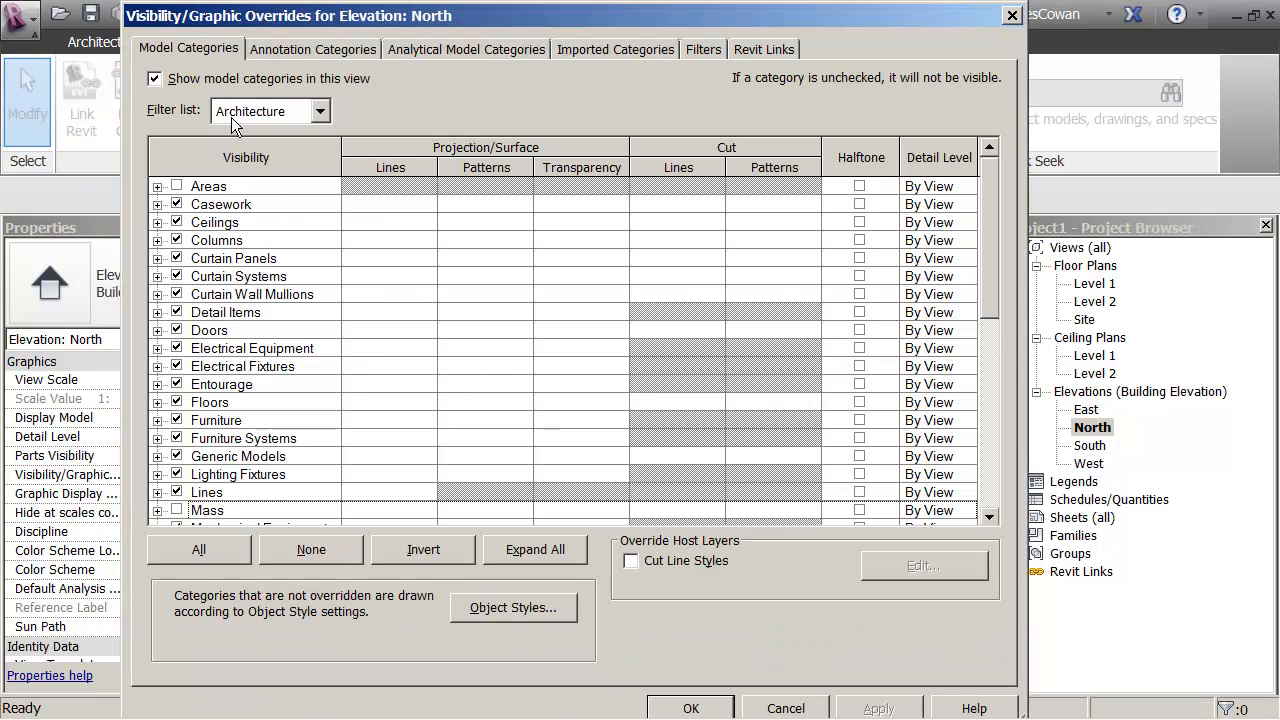
click(155, 77)
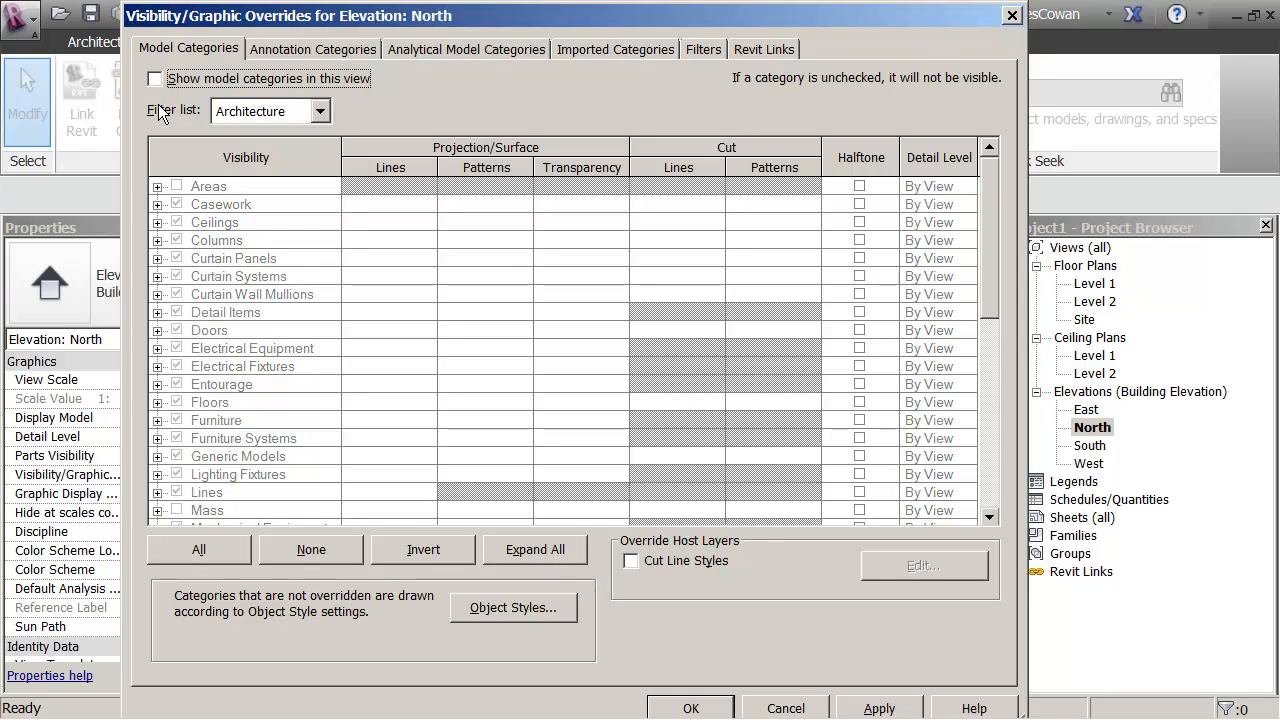
click(155, 78)
click(765, 48)
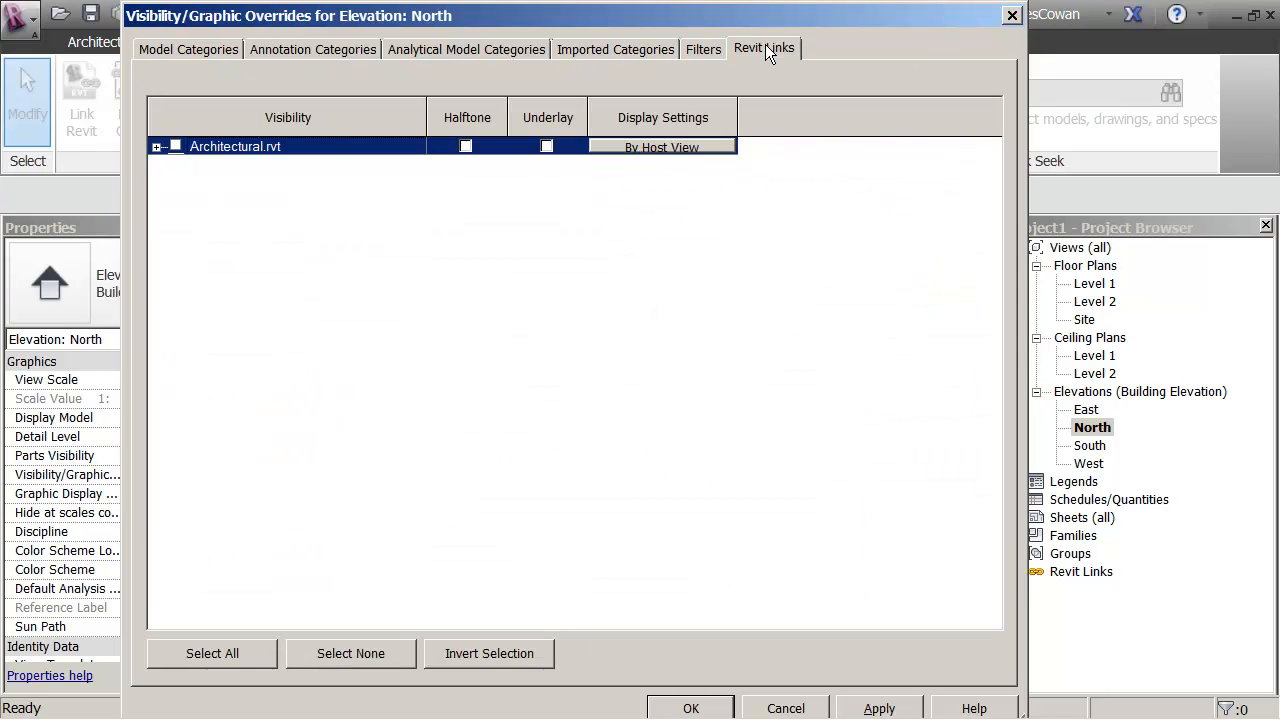
click(158, 146)
click(718, 704)
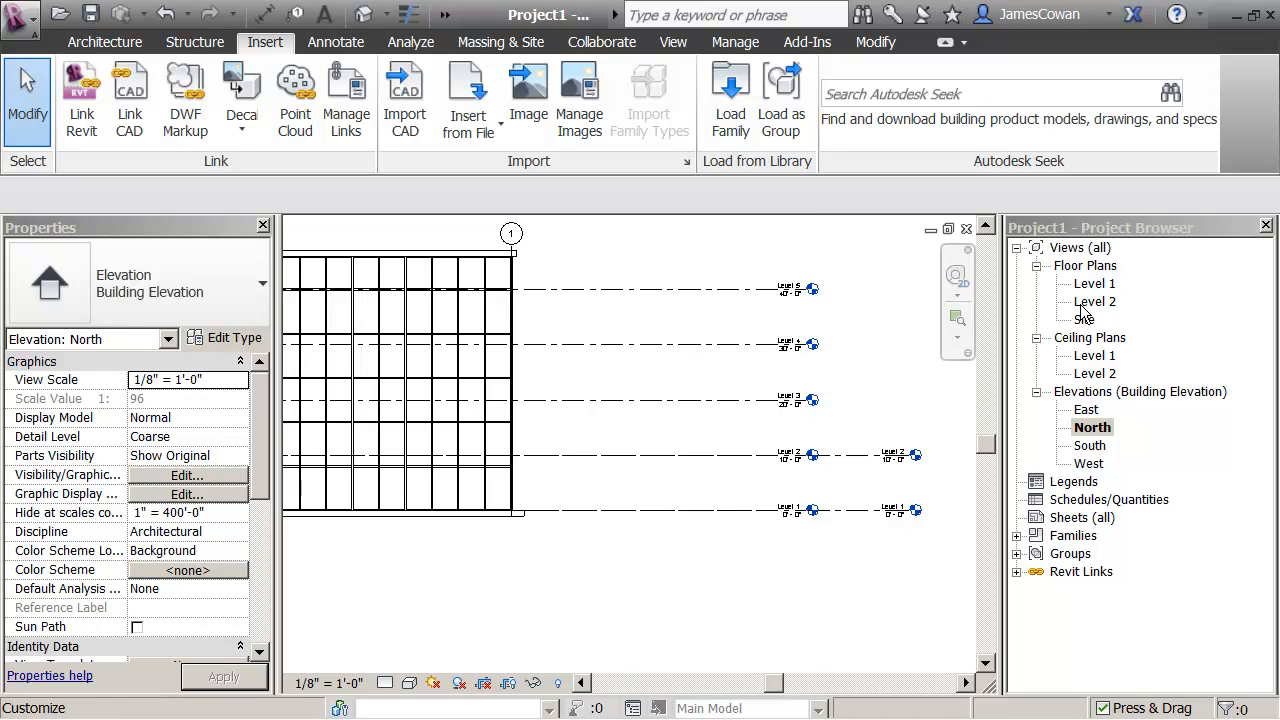
Open the Level 1 ceiling plan and review its view range settings
double_click(1092, 357)
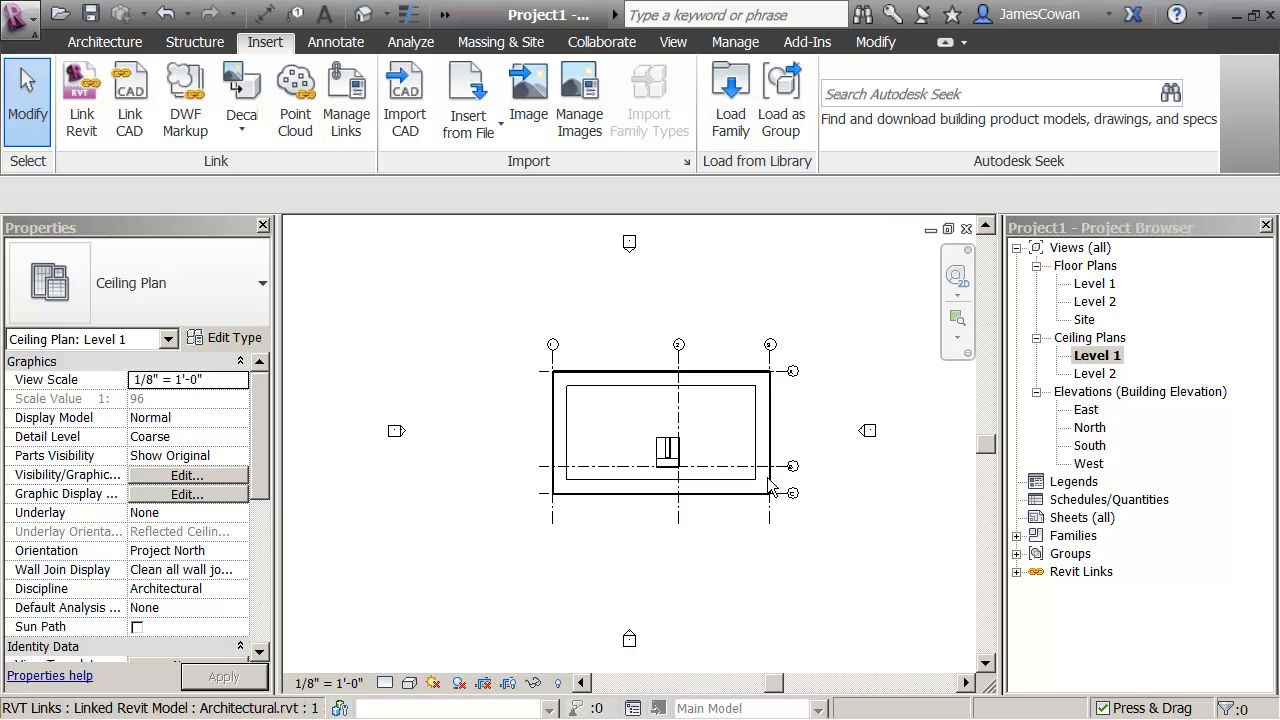
scroll(740, 405, up, 5)
middle_drag(706, 416, 795, 421)
scroll(768, 381, up, 1)
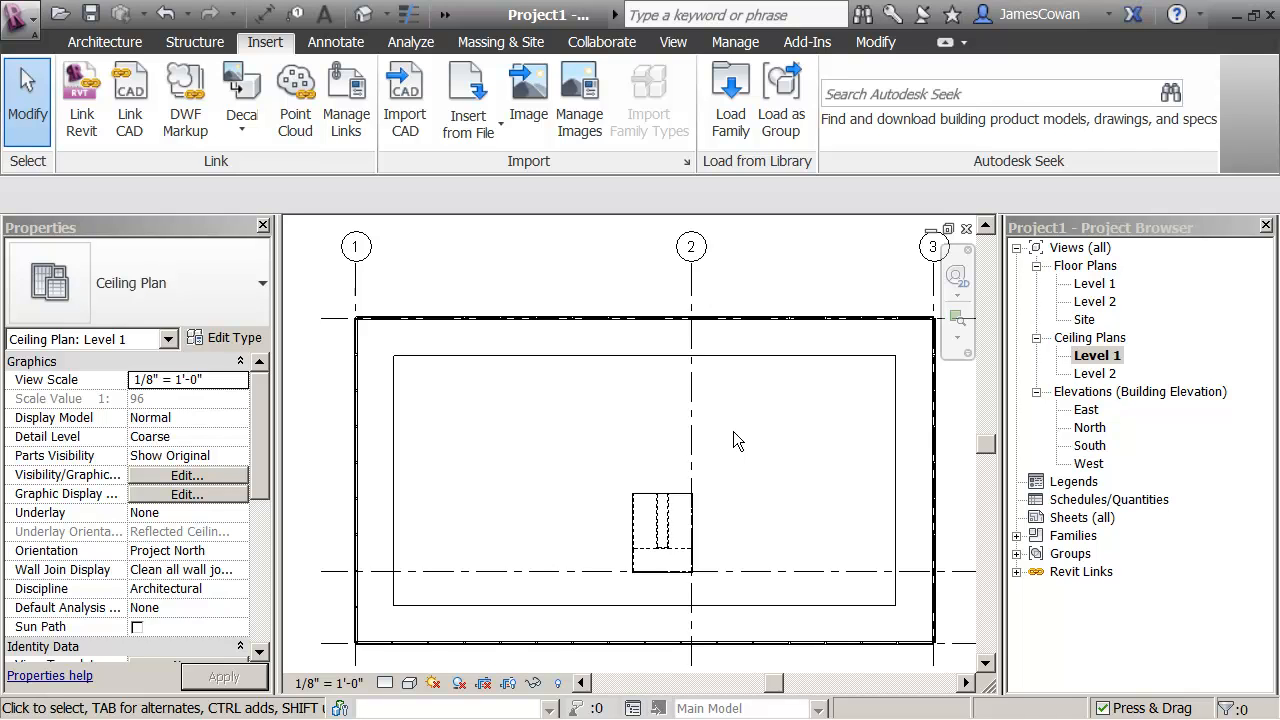
drag(264, 431, 267, 574)
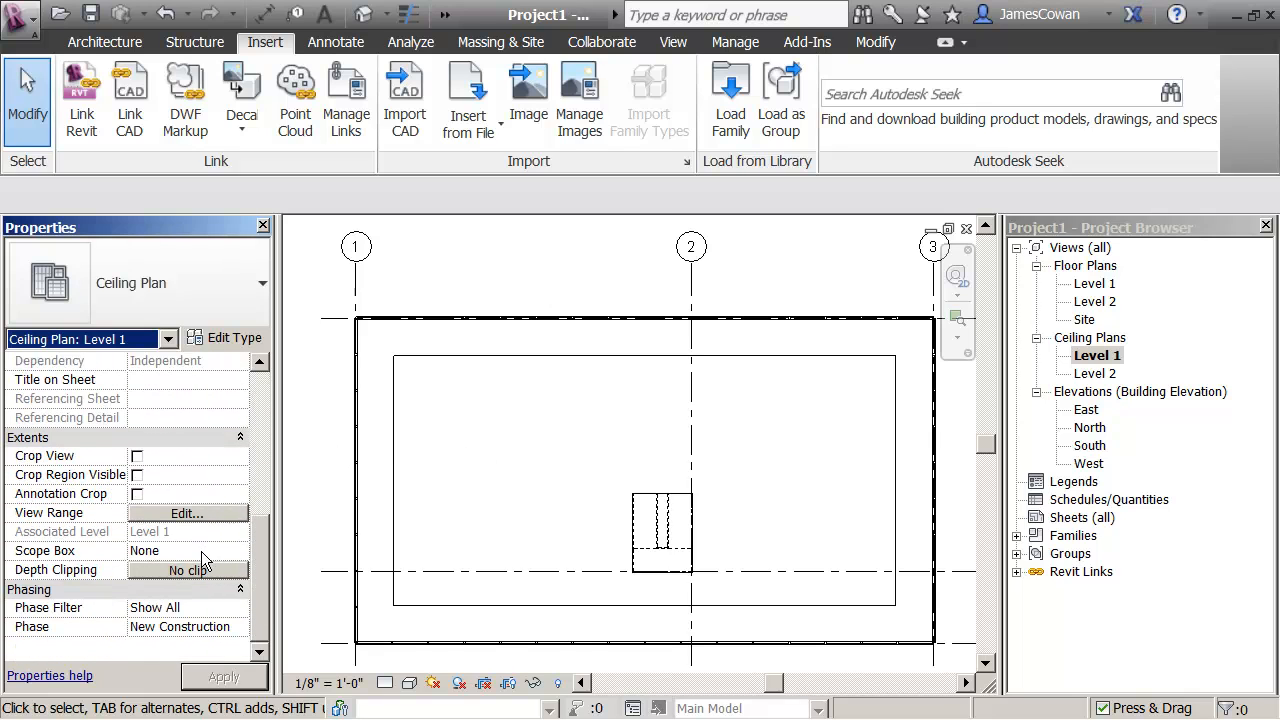
click(198, 516)
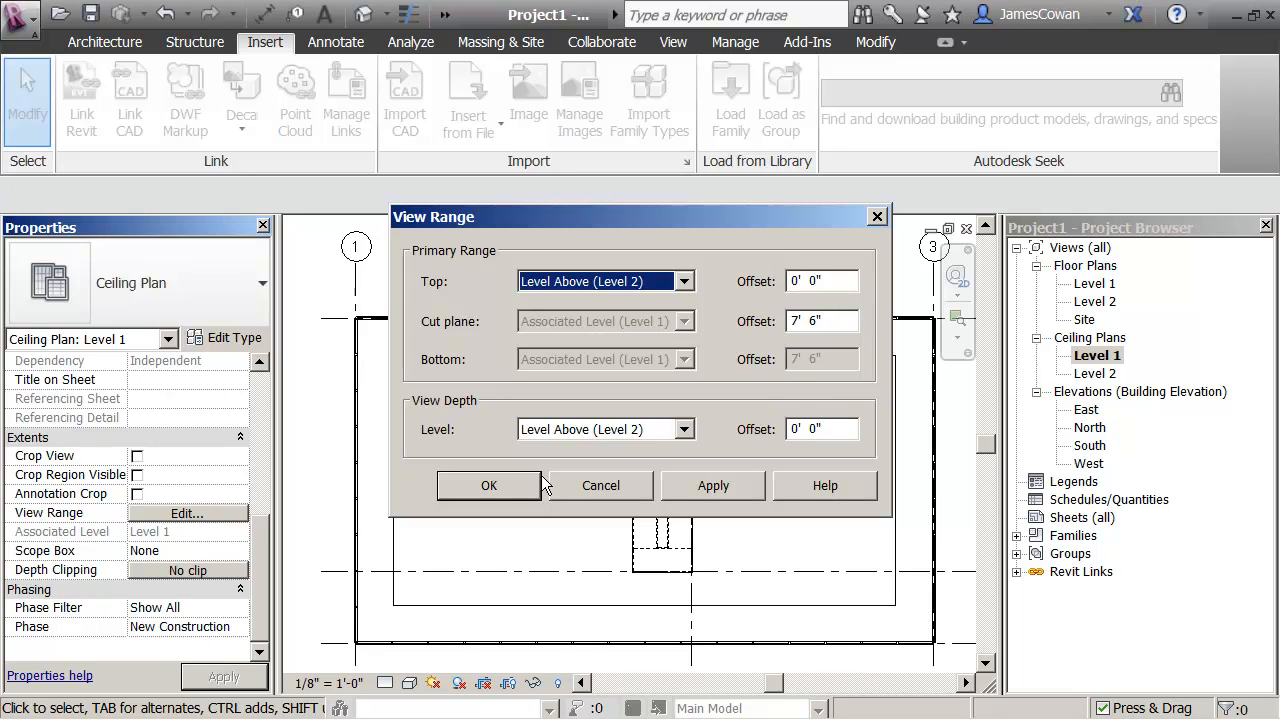
click(490, 486)
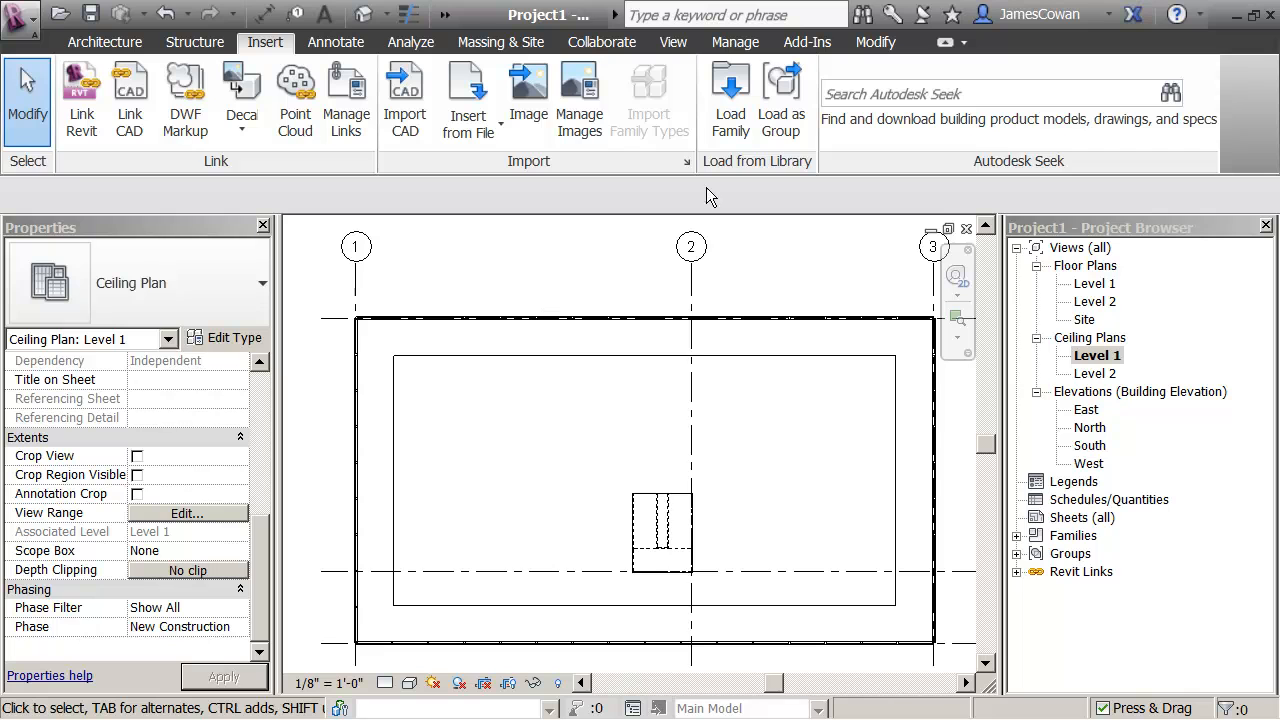
Start loading a family and add the desktop's Lighting_Class folder to the file browser's shortcut places
click(738, 141)
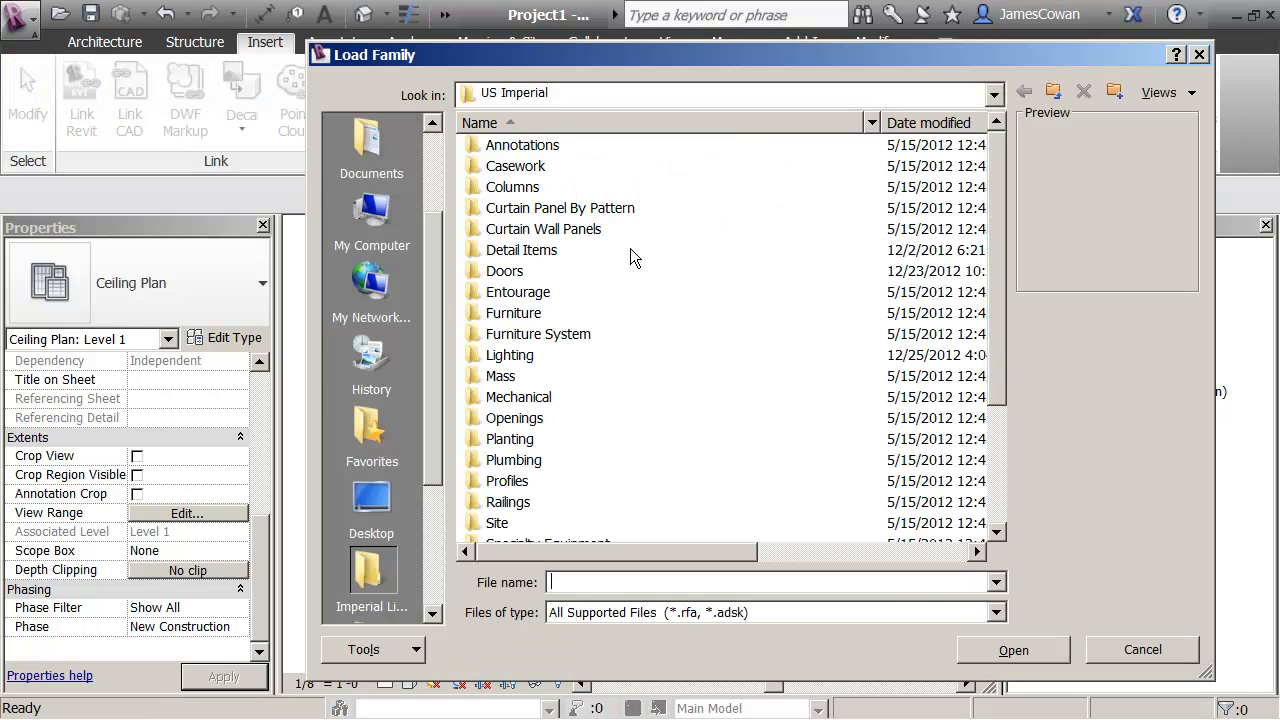
drag(440, 259, 433, 375)
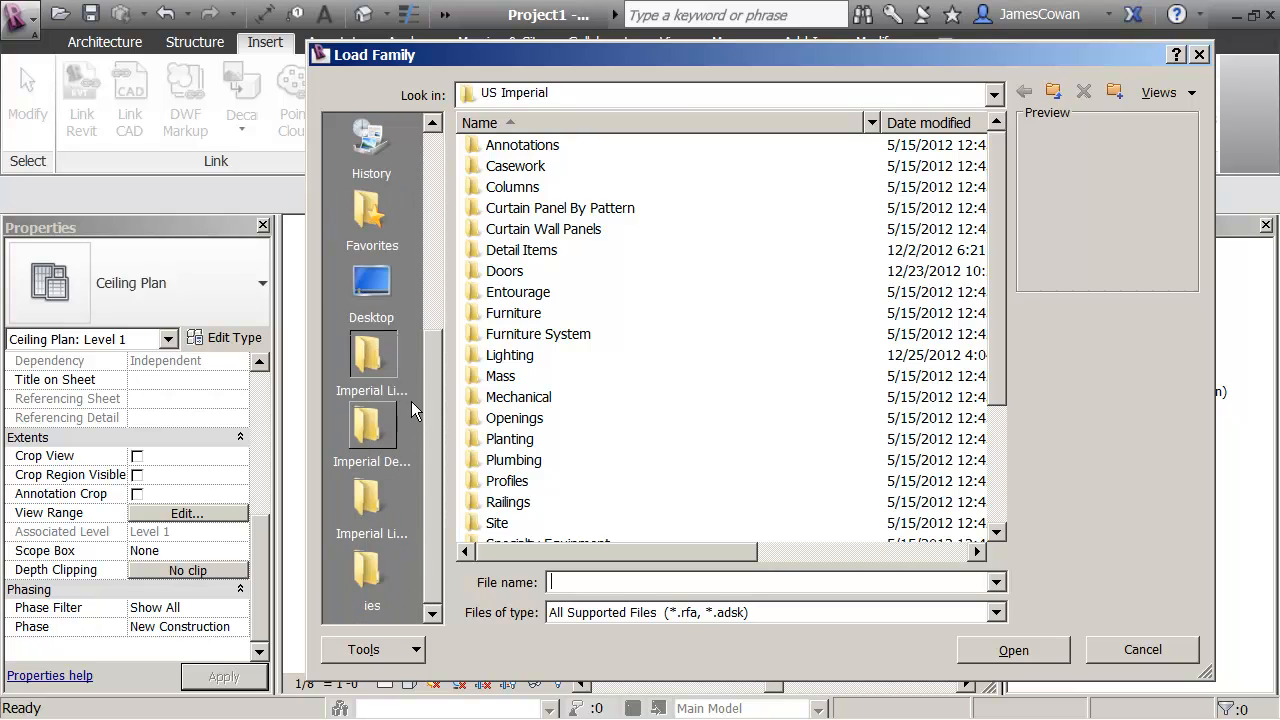
click(389, 287)
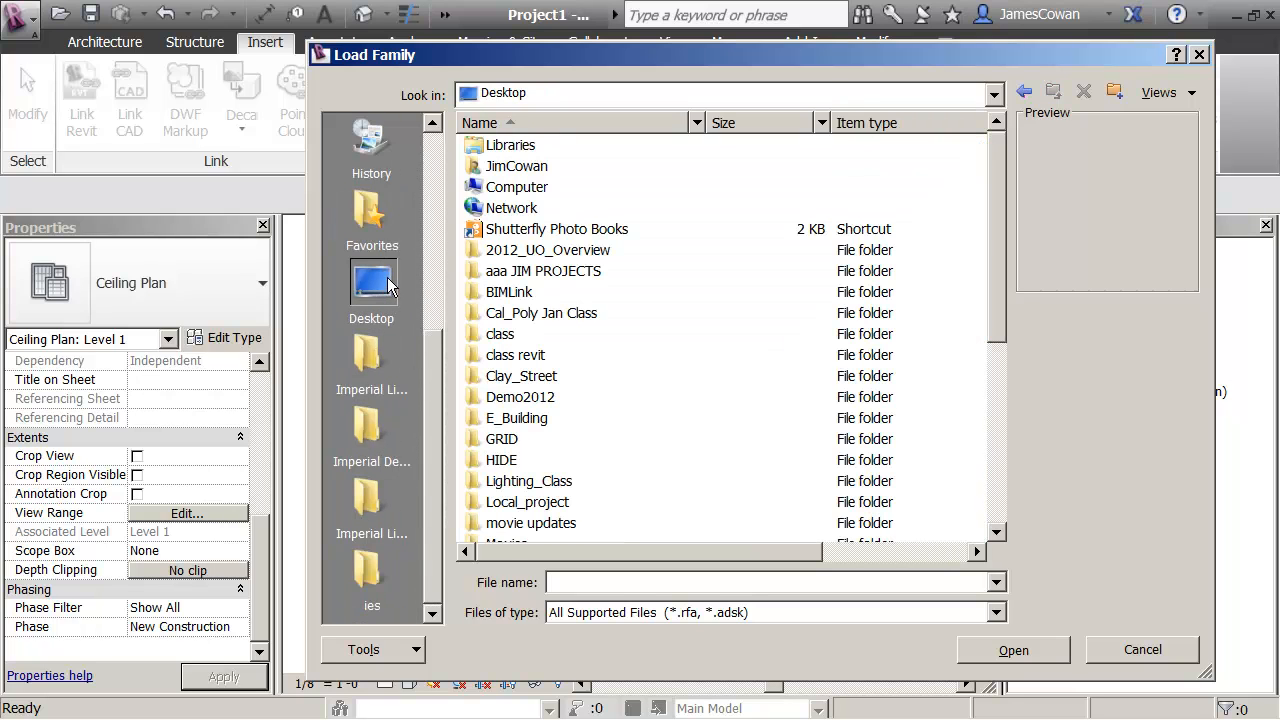
drag(992, 323, 947, 437)
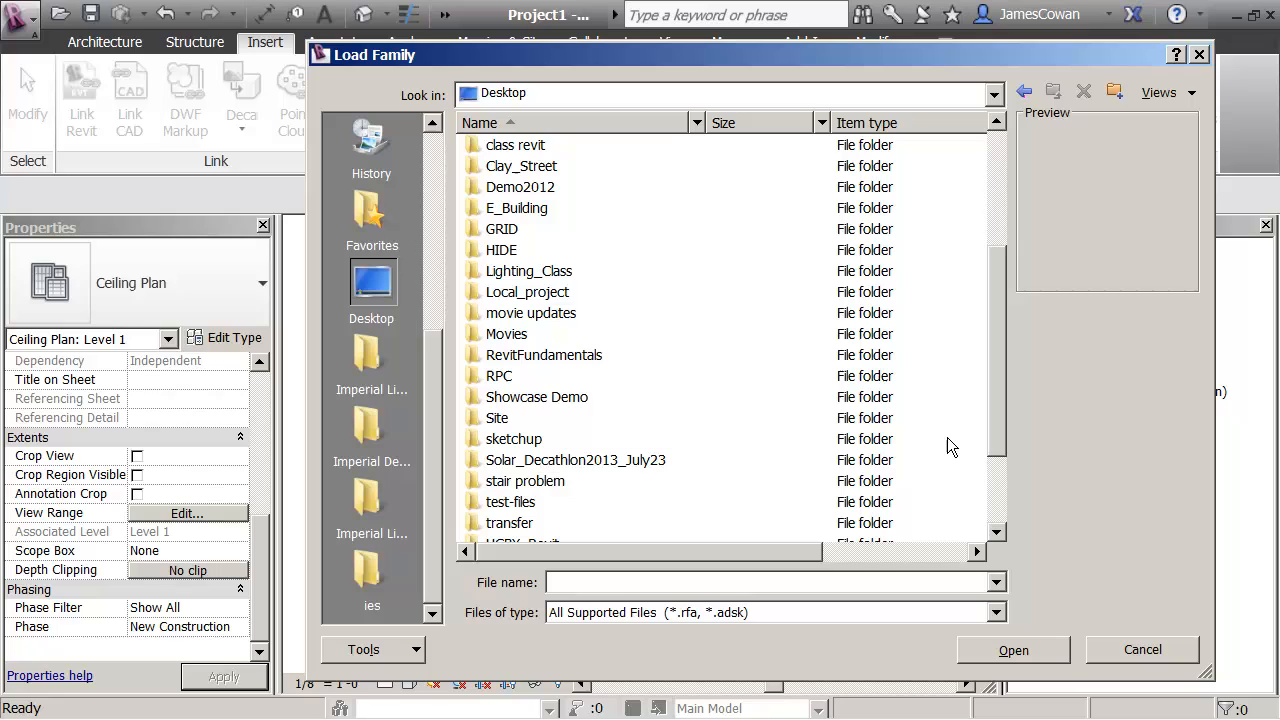
click(476, 275)
drag(473, 273, 367, 140)
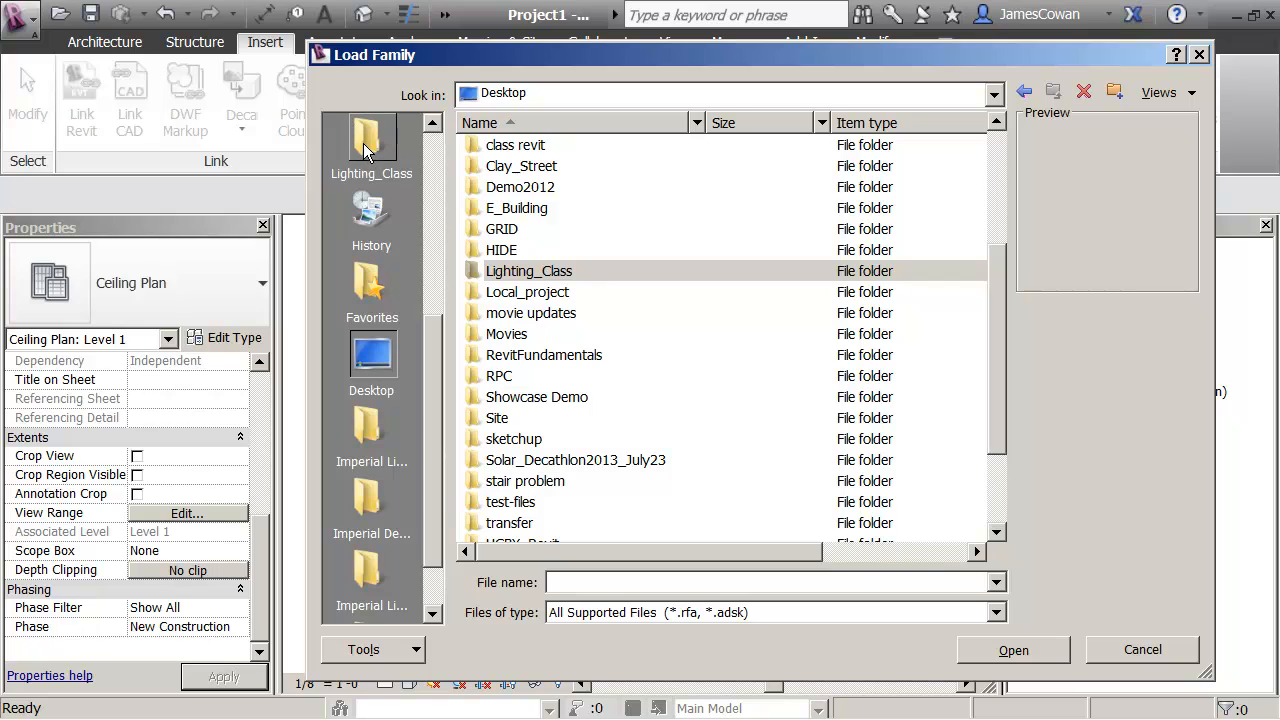
Load the Lighting-Pendant_Indirect-Axis-Beam2-Acrylic family from the Lighting_Class folder
click(364, 149)
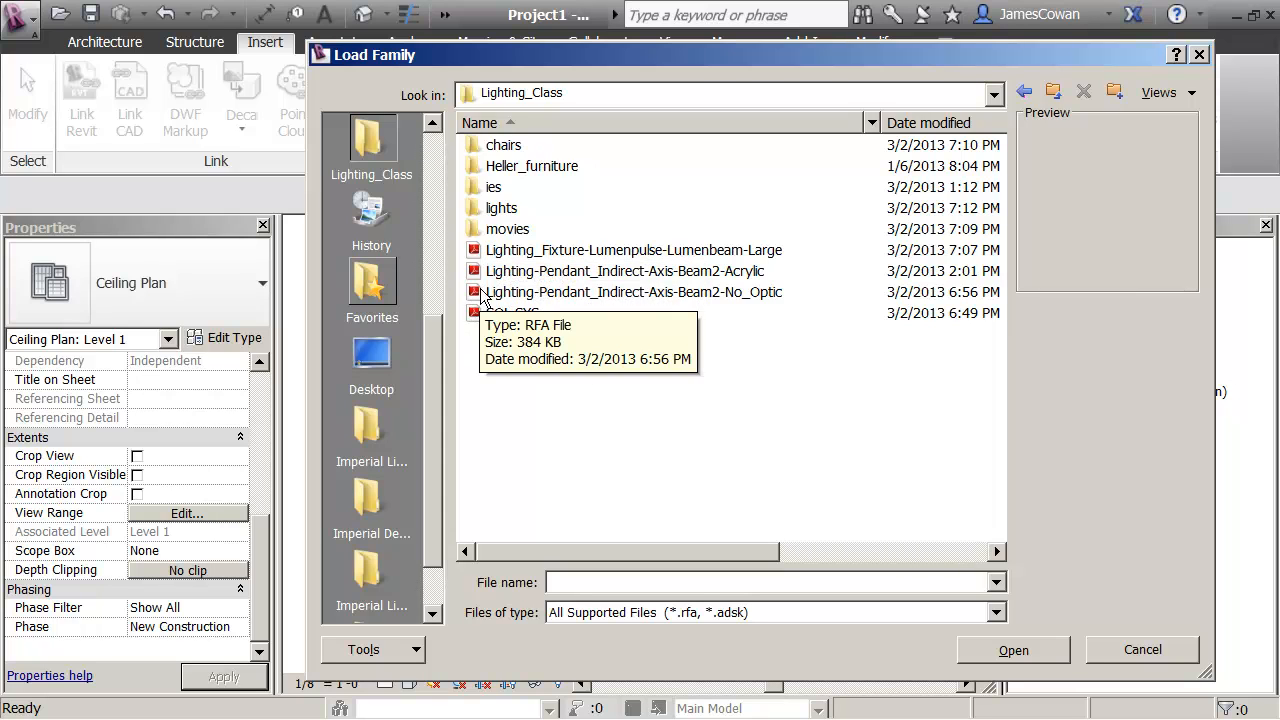
click(575, 280)
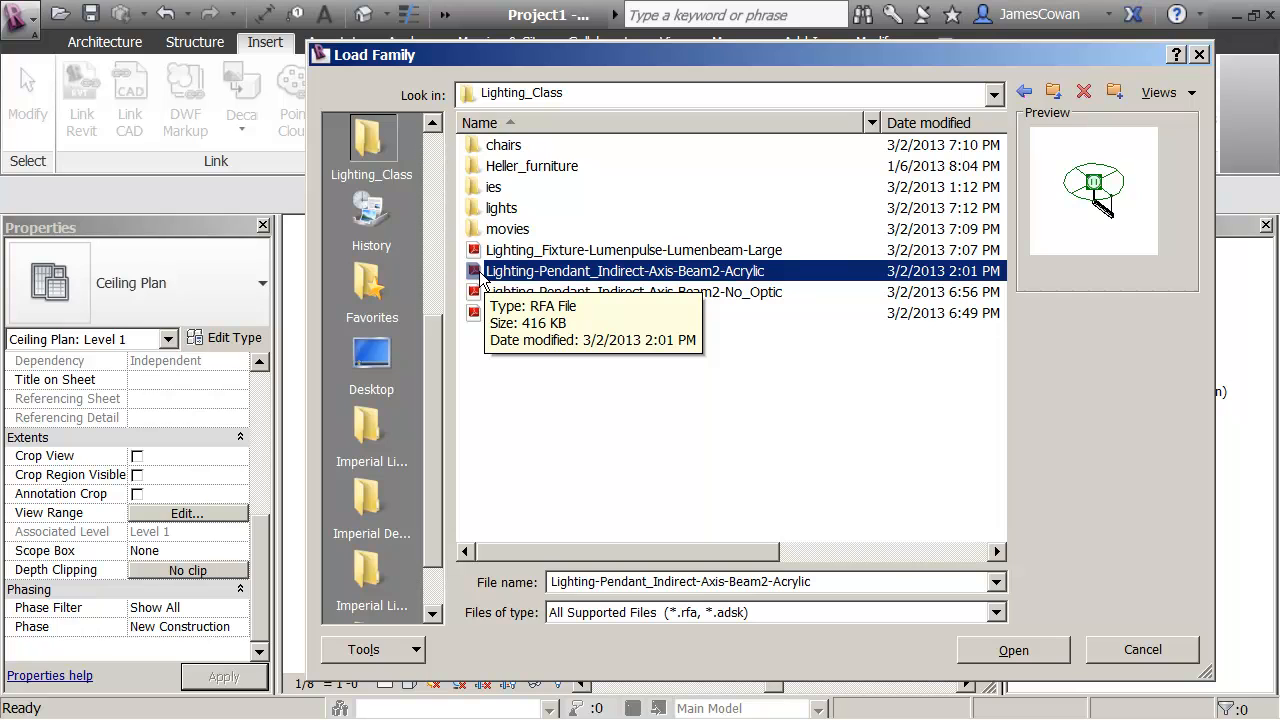
click(1022, 646)
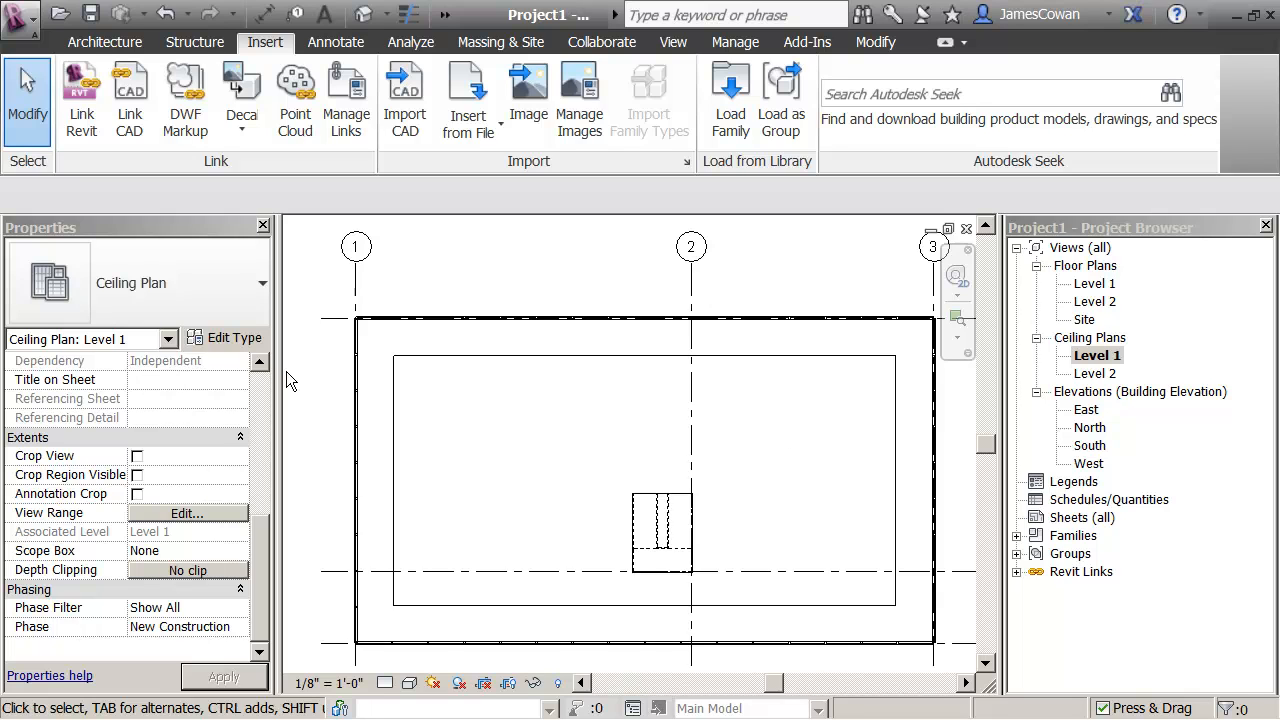
Expand the Lighting Fixtures families in the project and select the loaded indirect pendant's type
middle_drag(451, 425, 450, 413)
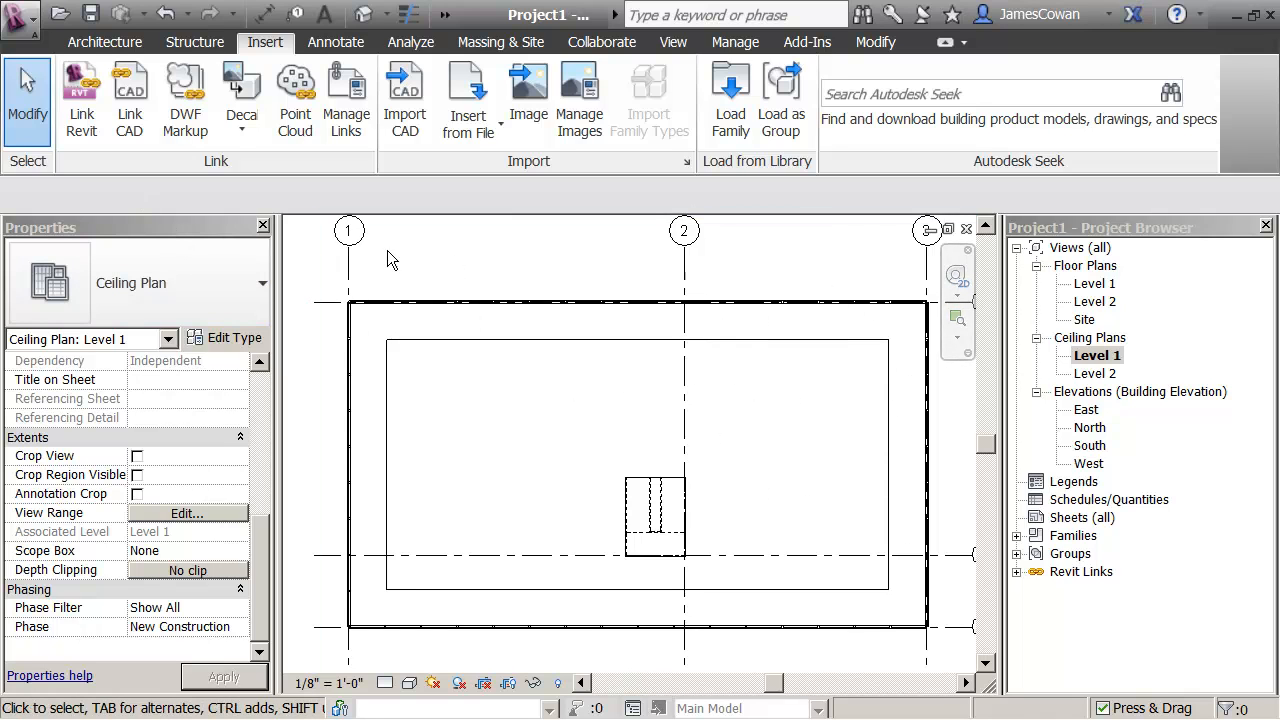
click(1017, 536)
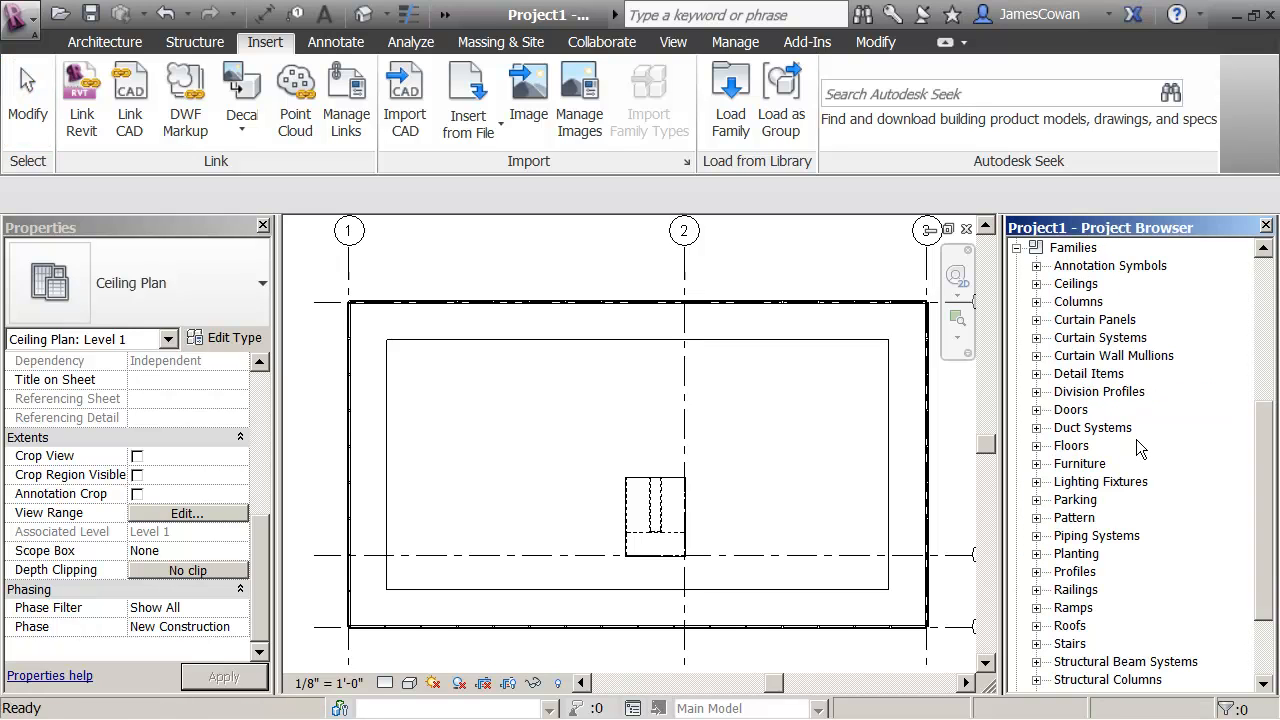
scroll(1092, 420, down, 2)
scroll(1092, 420, down, 4)
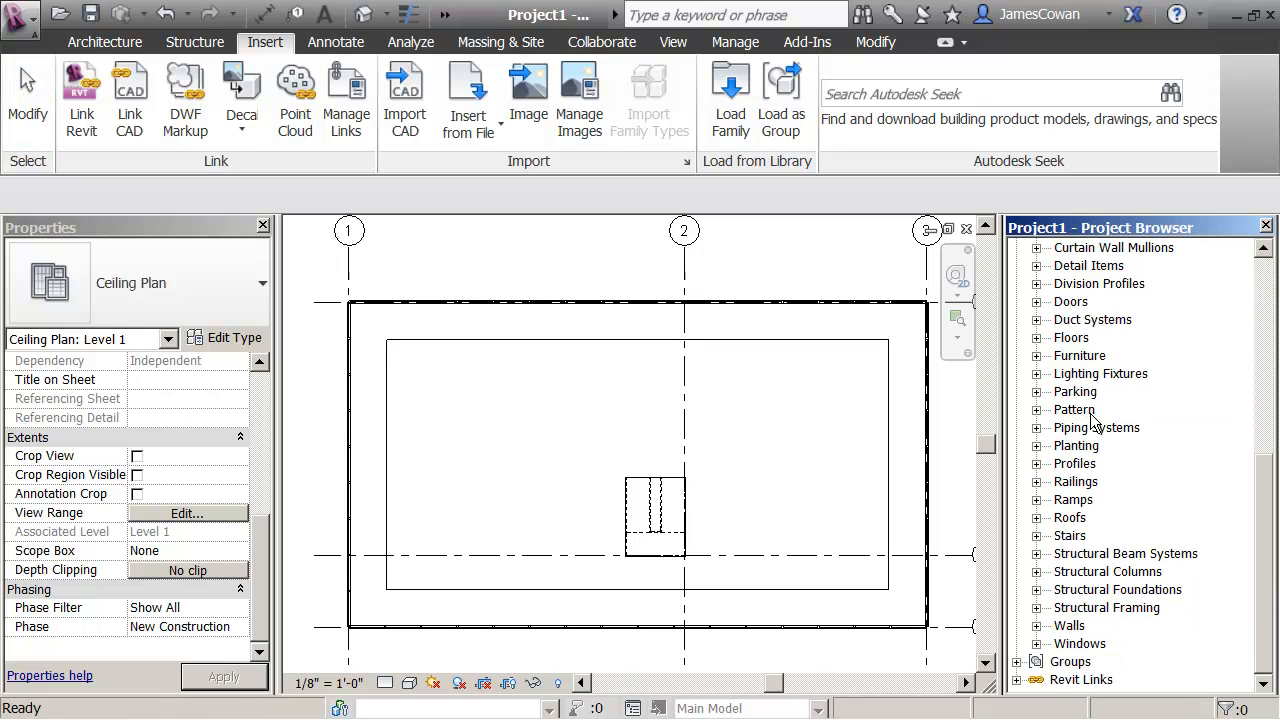
click(1036, 374)
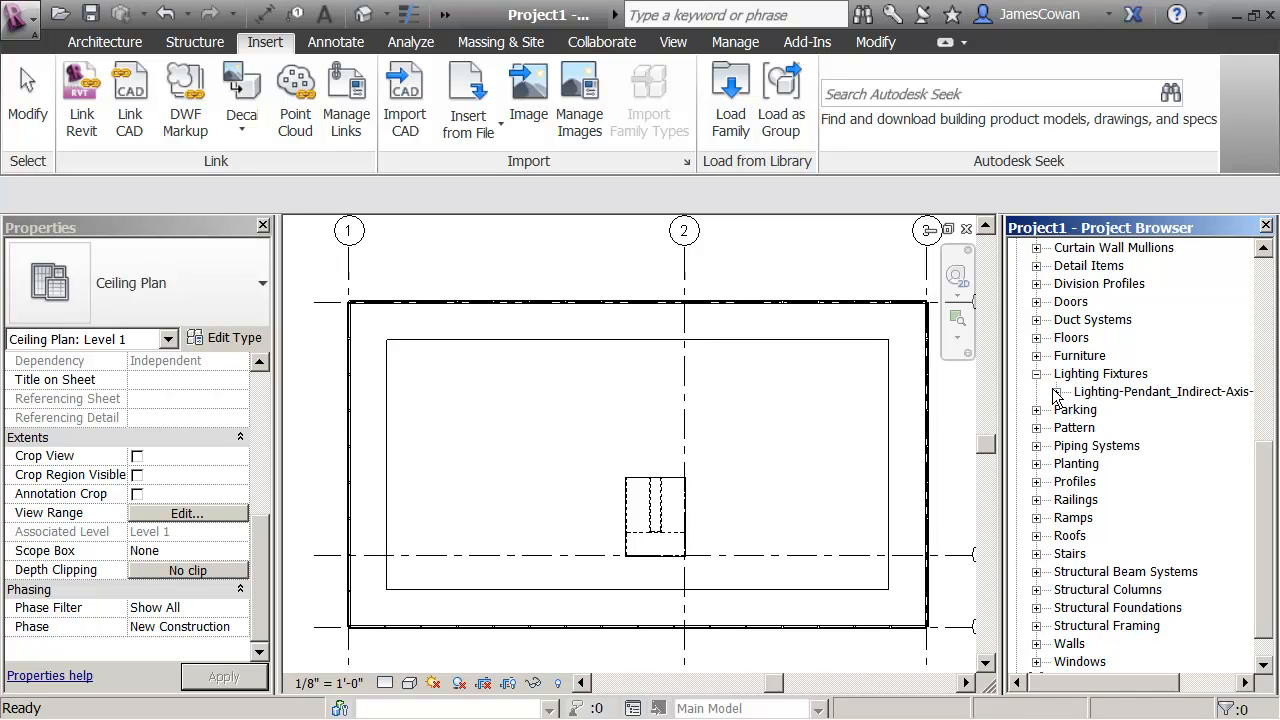
click(1056, 392)
click(1127, 418)
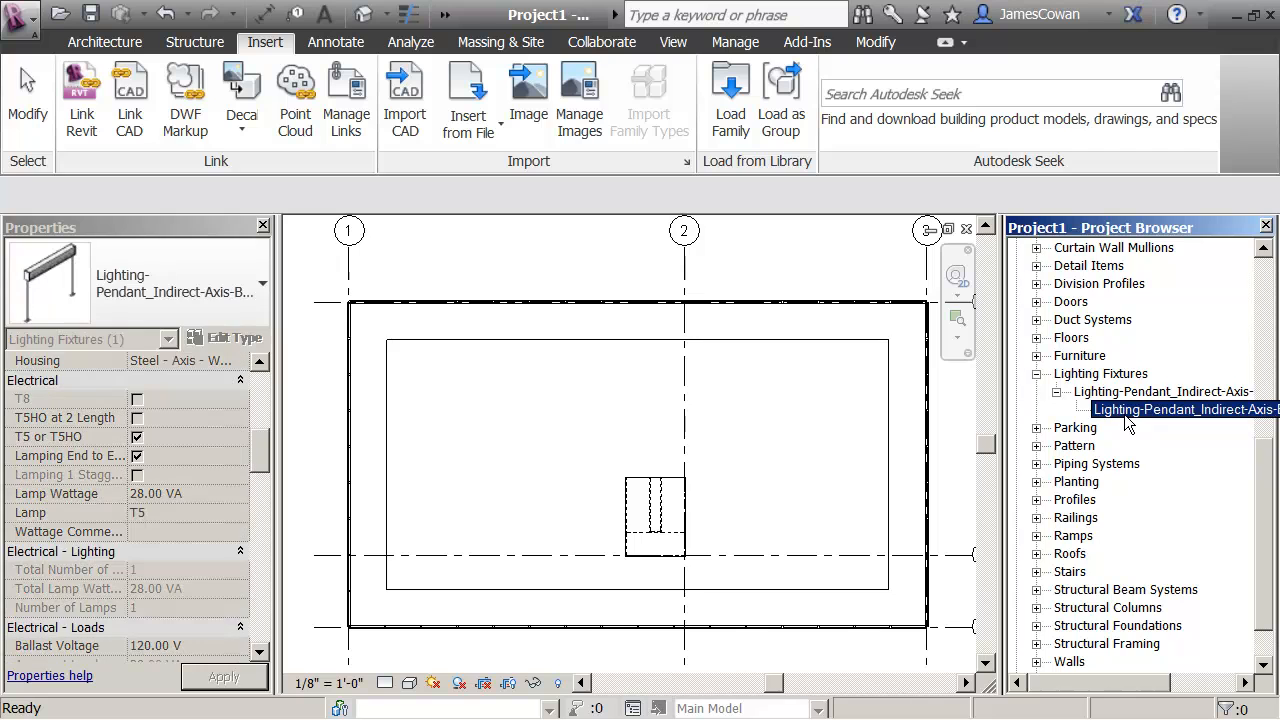
Place one pendant fixture on the linked ceiling's face, between grids 2 and 3 in the Level 1 ceiling plan, using Place on Face
drag(1123, 418, 814, 403)
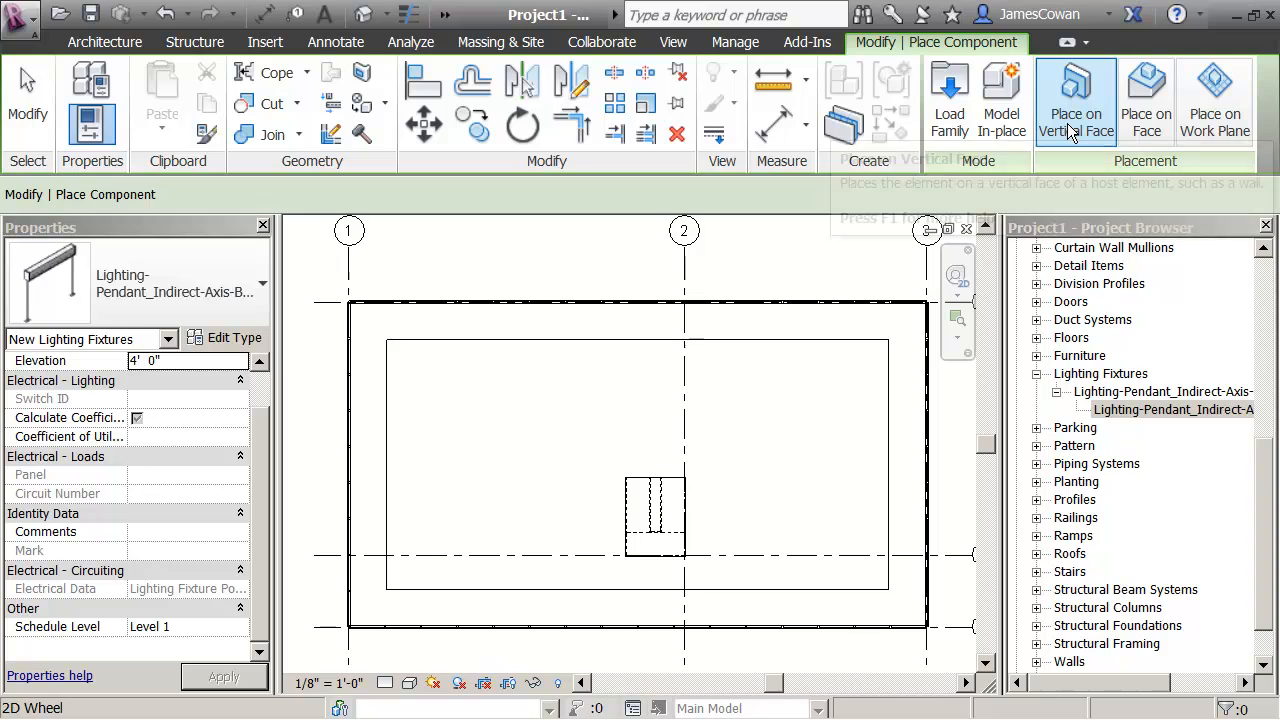
click(1158, 143)
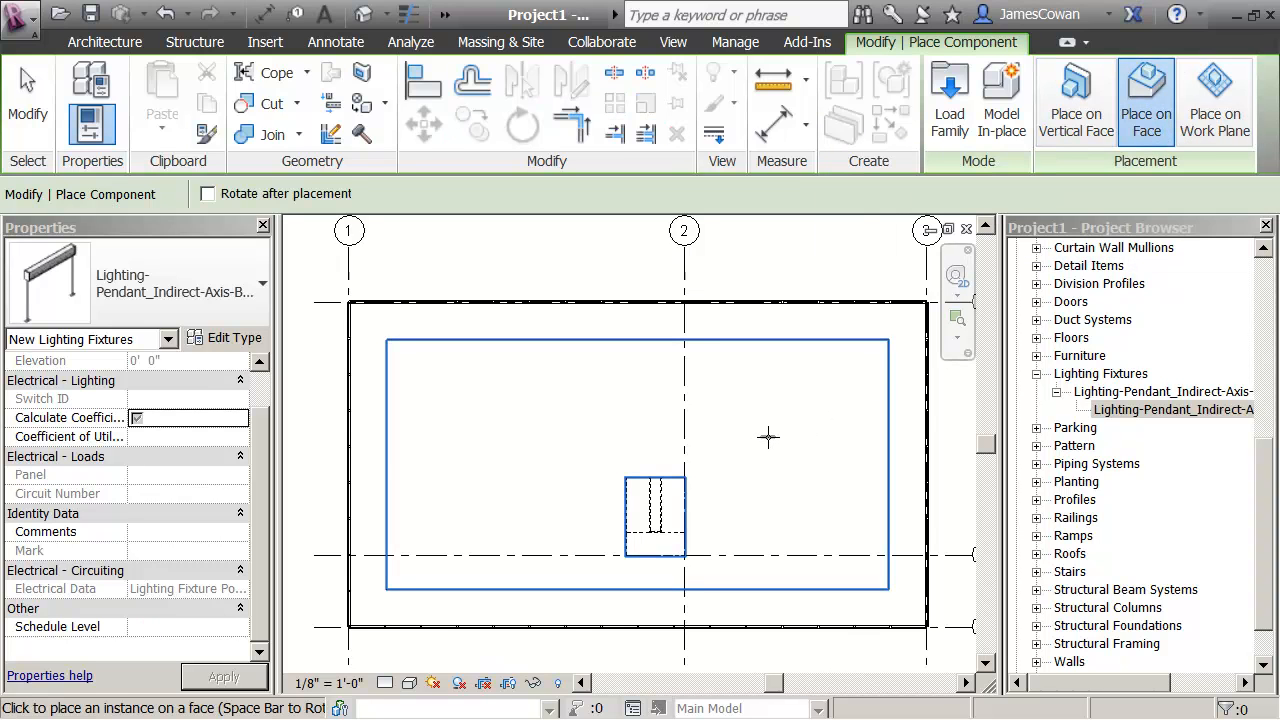
scroll(768, 436, up, 1)
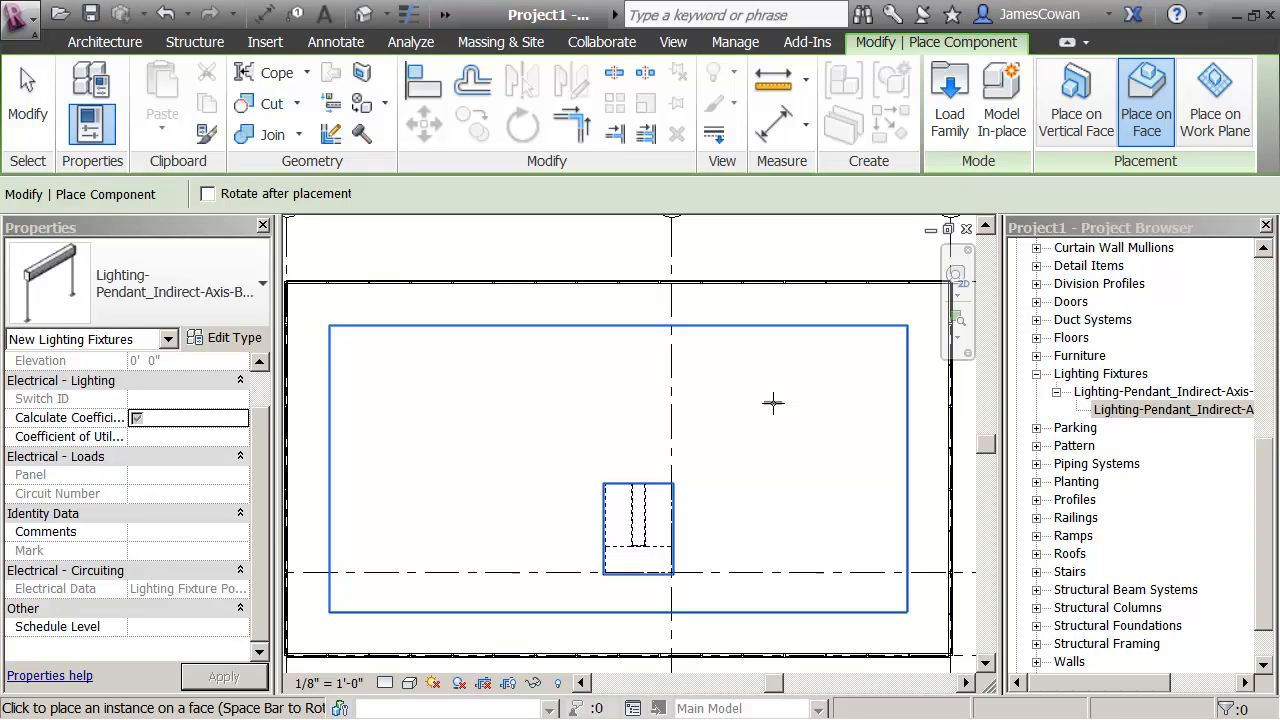
click(773, 403)
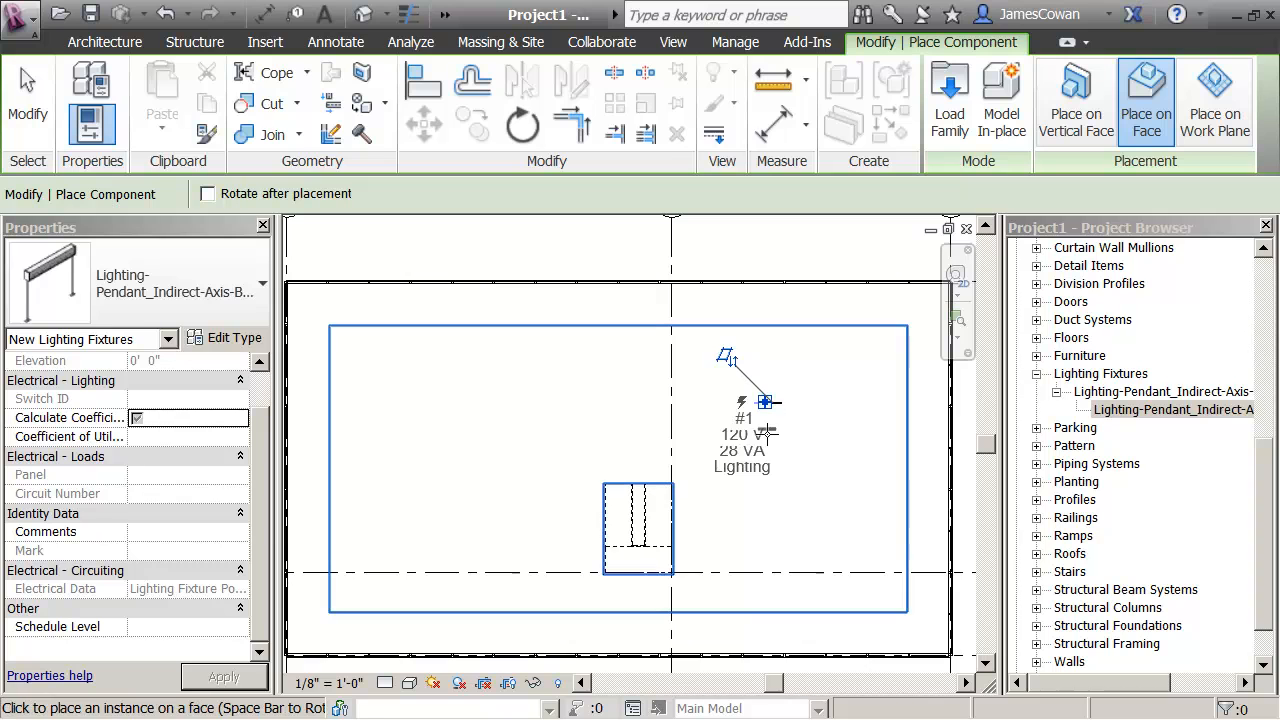
key(Escape)
key(Escape)
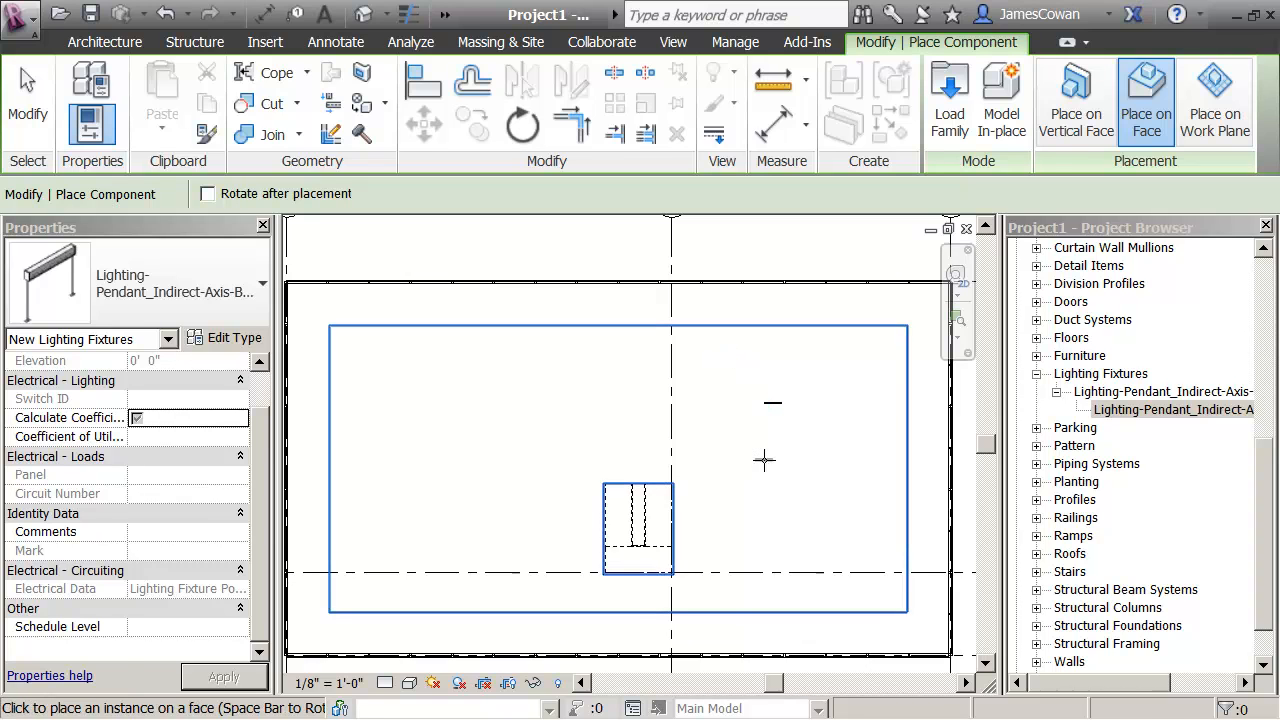
Cut a vertical building section through the whole building just right of grid 2 and extend its view depth past grid 3
scroll(768, 464, down, 2)
middle_drag(768, 464, 670, 498)
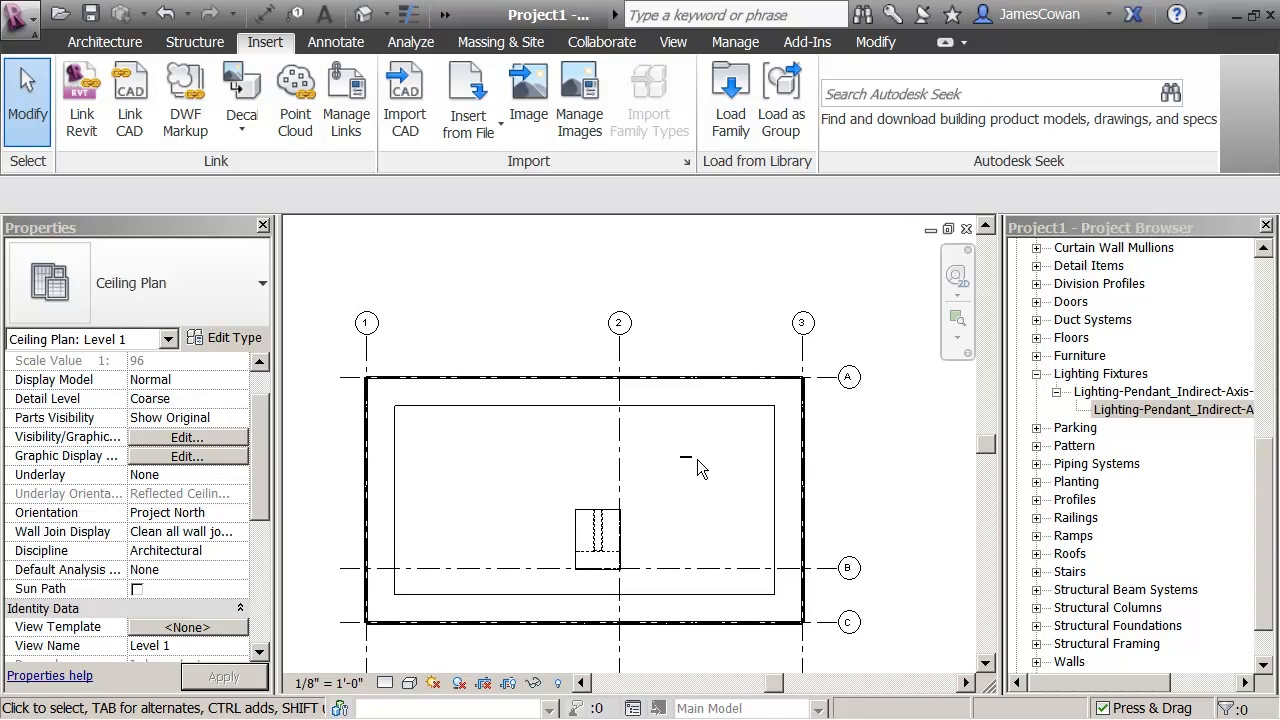
click(682, 44)
click(545, 130)
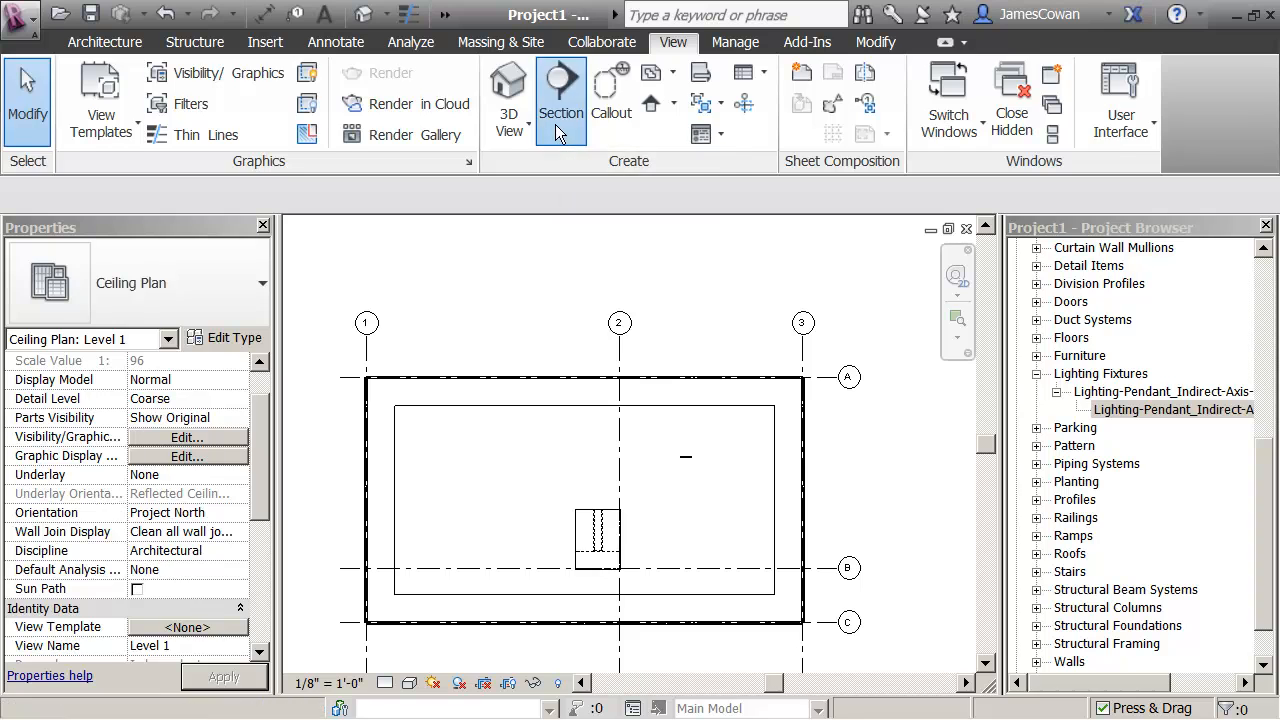
click(659, 344)
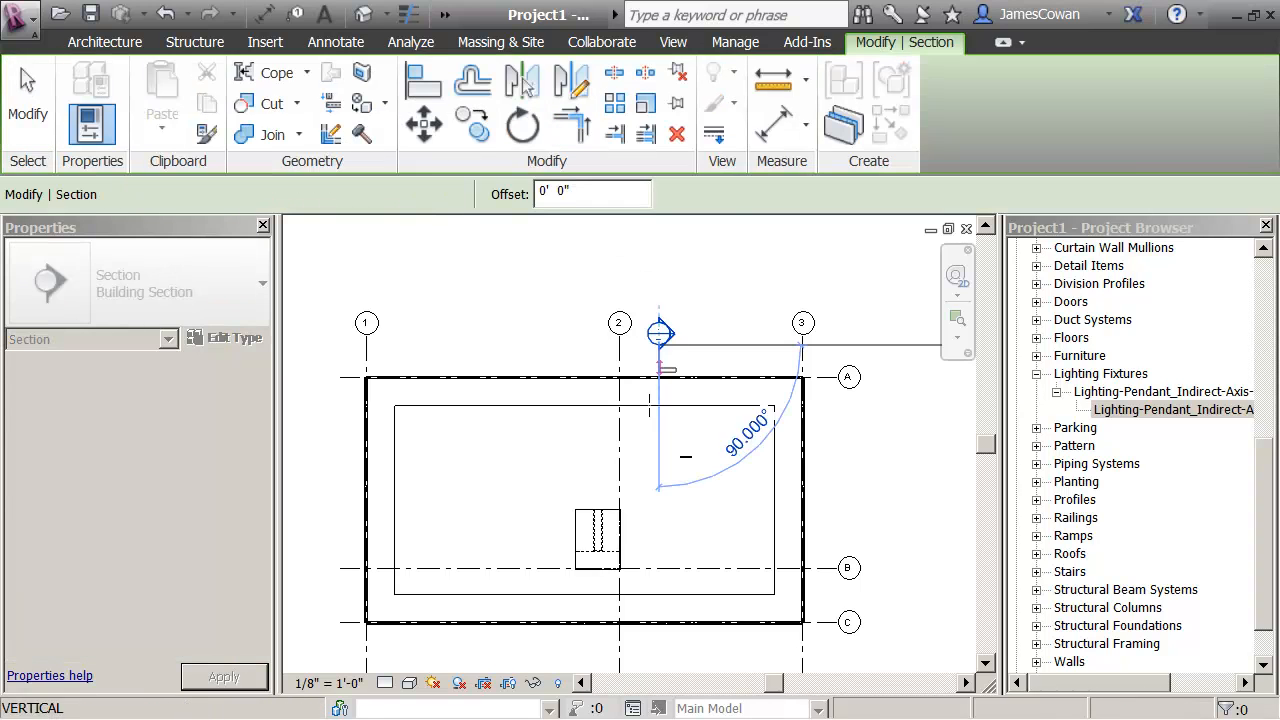
click(662, 650)
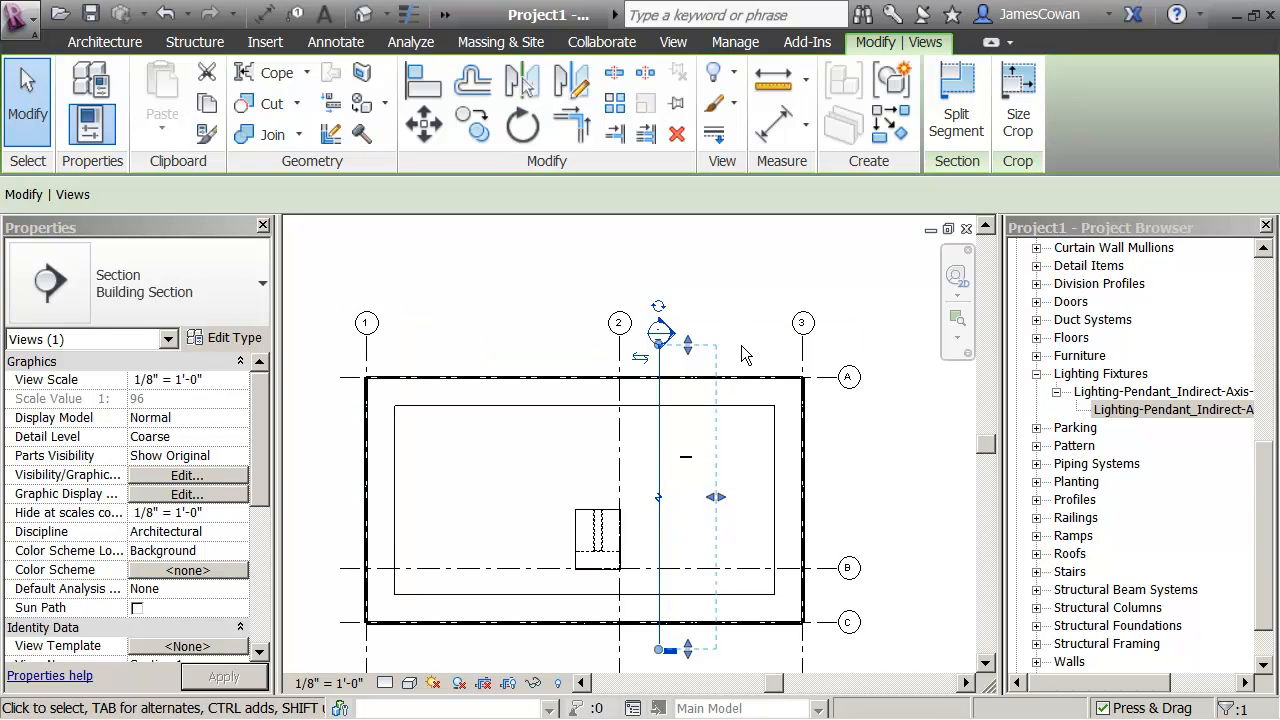
drag(717, 497, 846, 496)
click(693, 316)
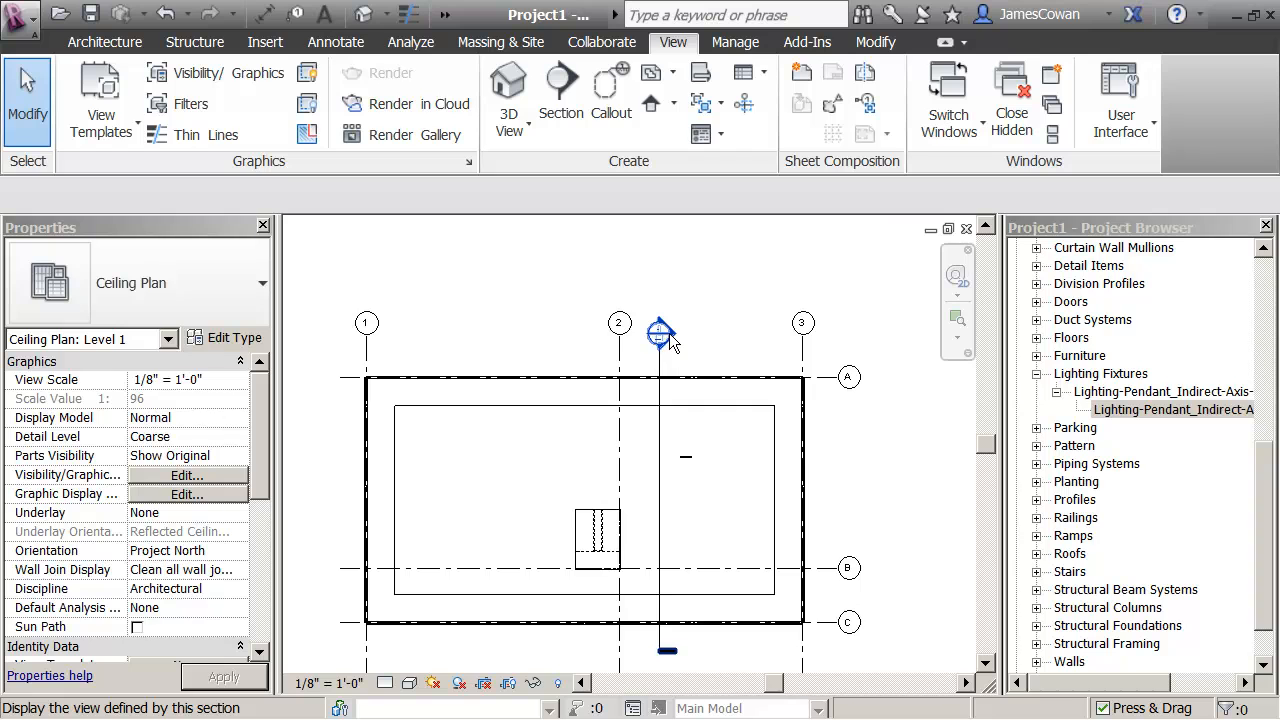
Open the building section's view and examine how the pendant fixture hangs near the Level 2 slab
double_click(664, 340)
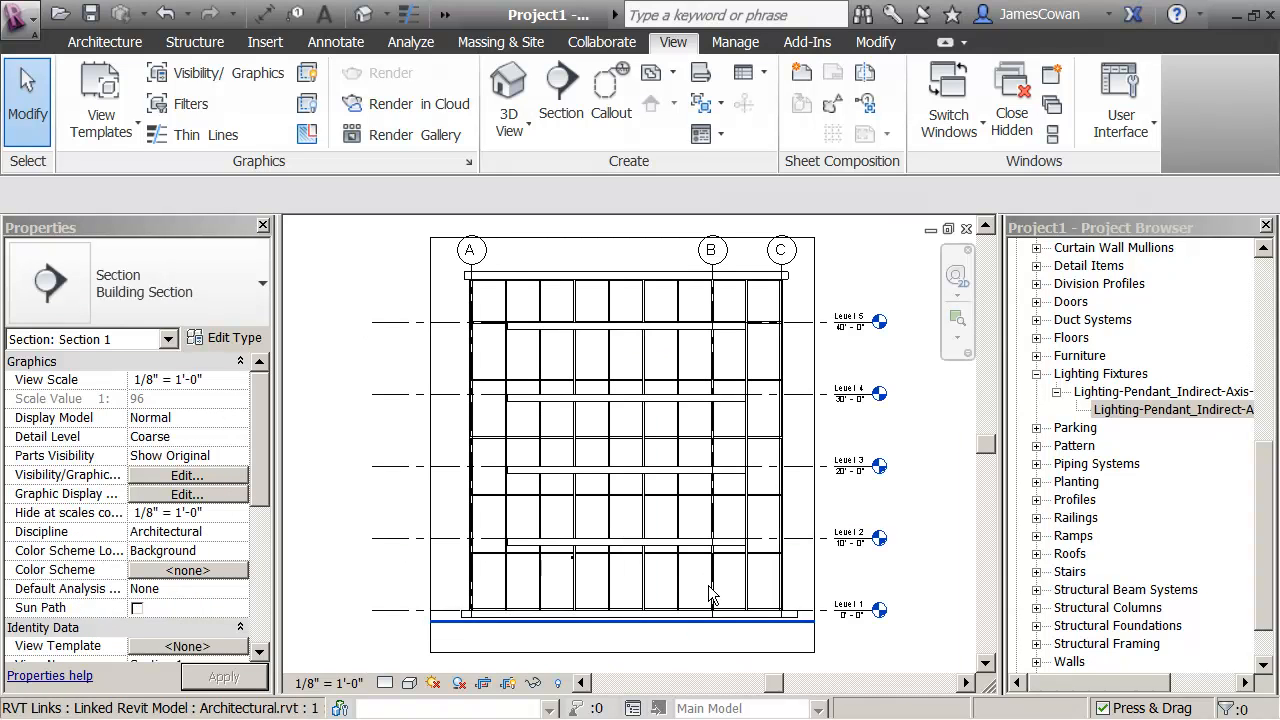
scroll(563, 573, up, 1)
scroll(563, 573, up, 4)
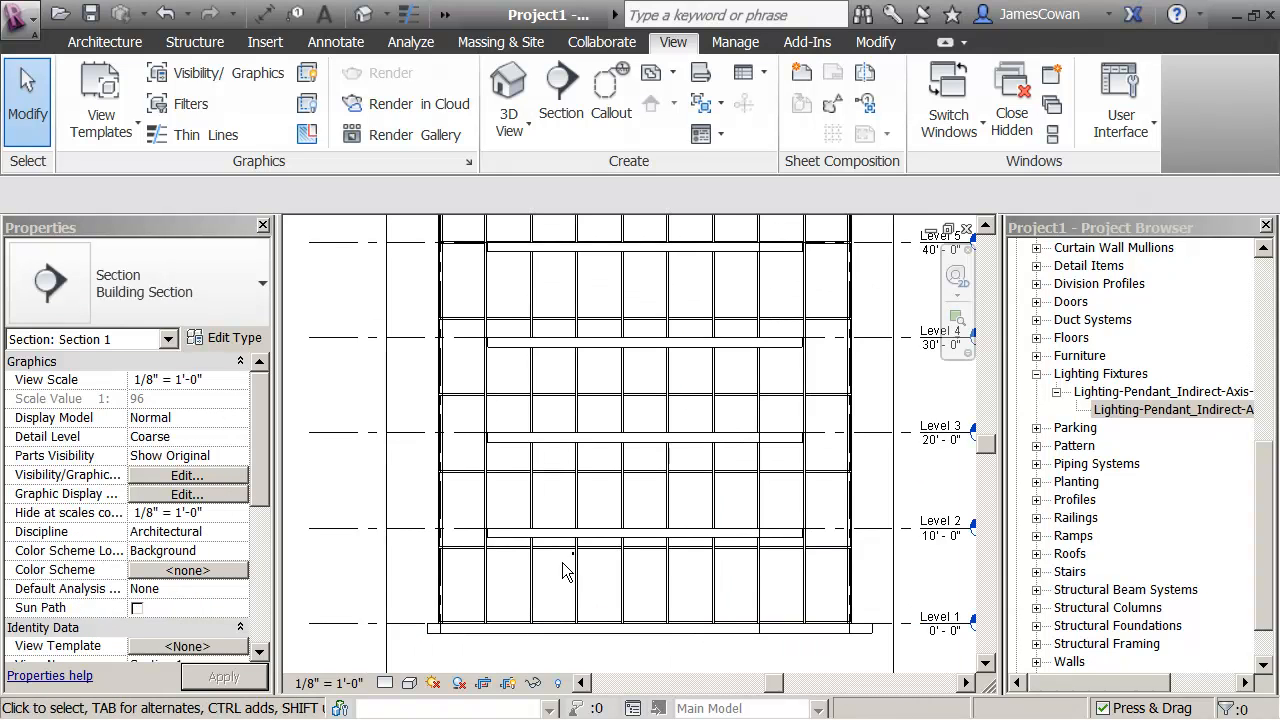
scroll(563, 561, up, 1)
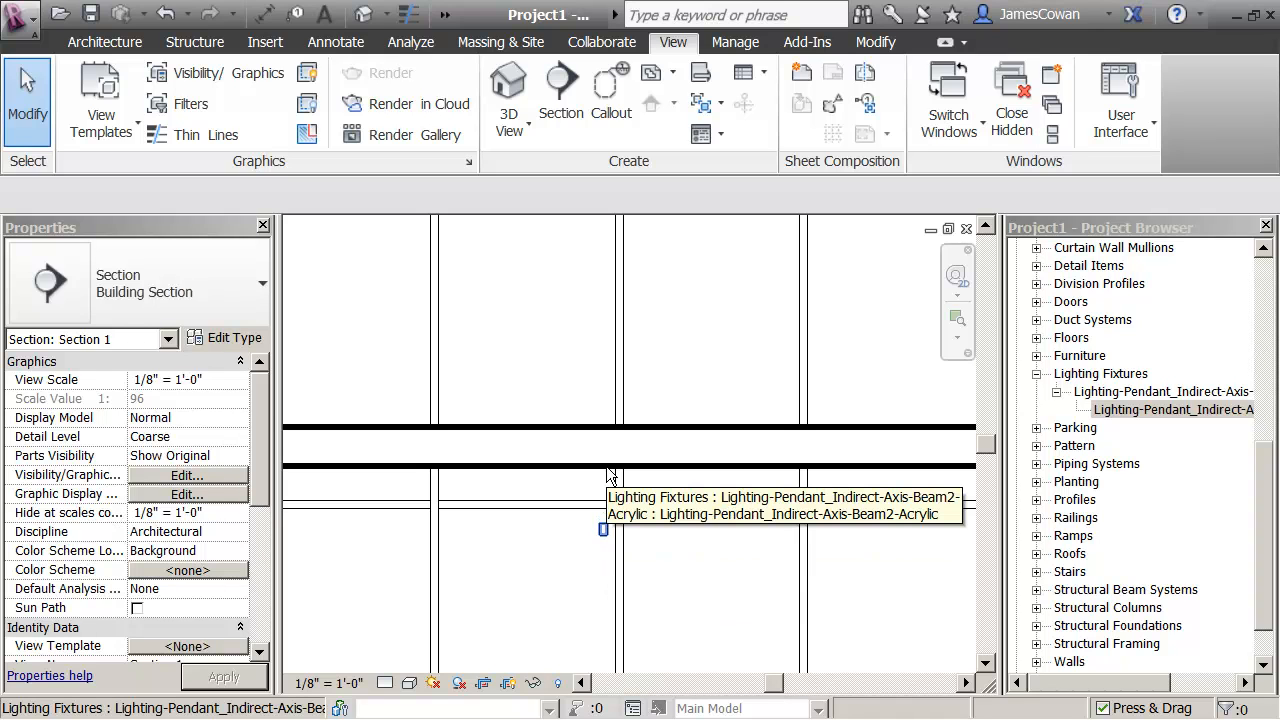
scroll(608, 470, down, 1)
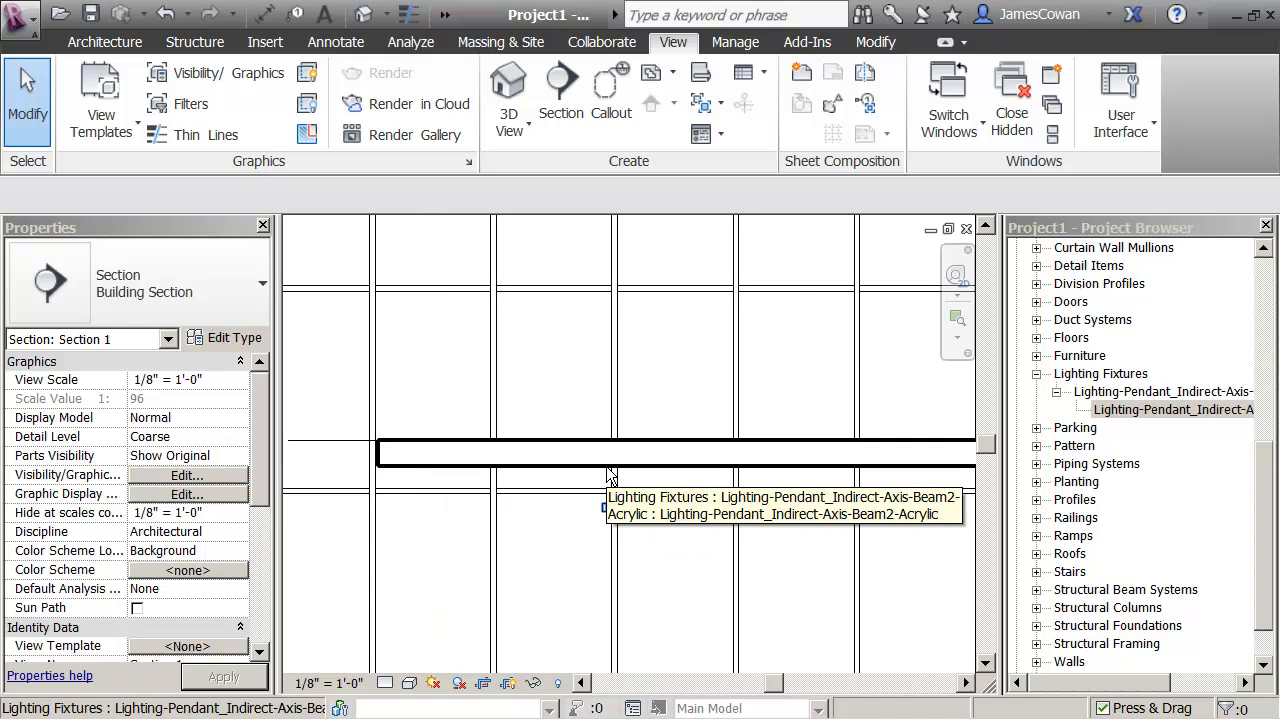
scroll(592, 451, down, 1)
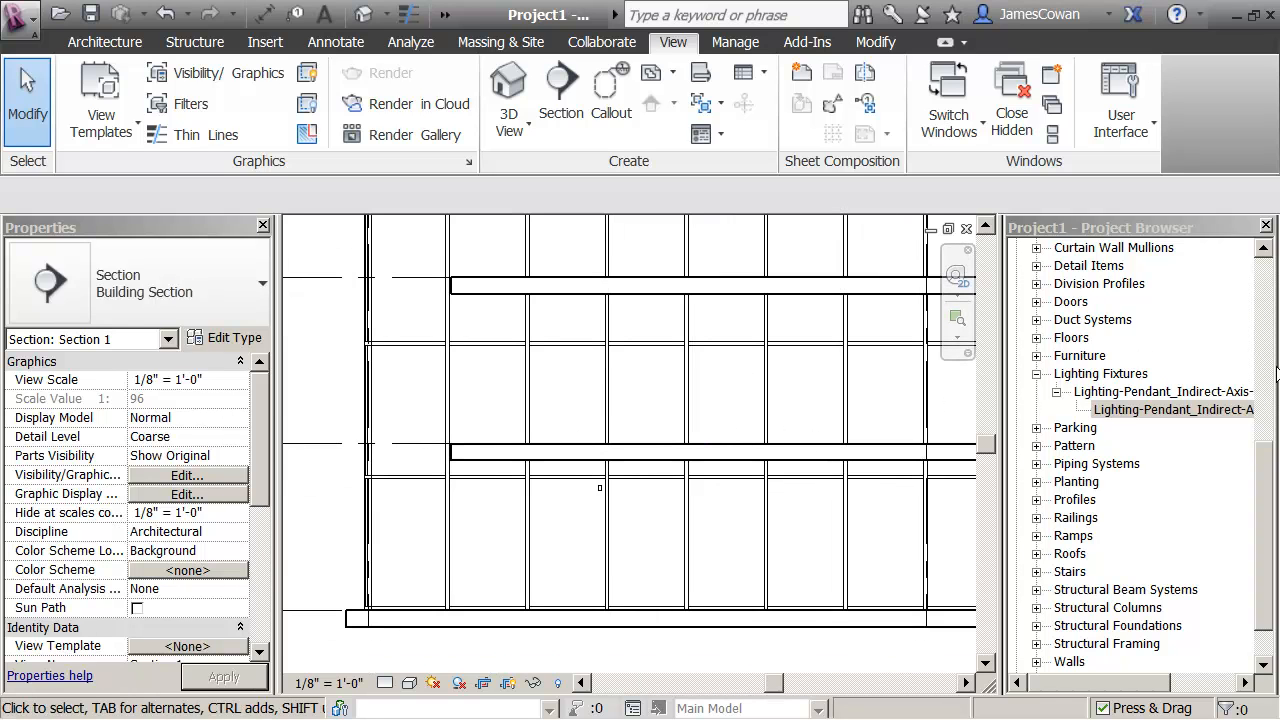
Create a perspective camera view from the Level 1 floor plan, with the eye inside the A-3 grid corner and the target diagonally beyond grid C
scroll(1218, 270, up, 1)
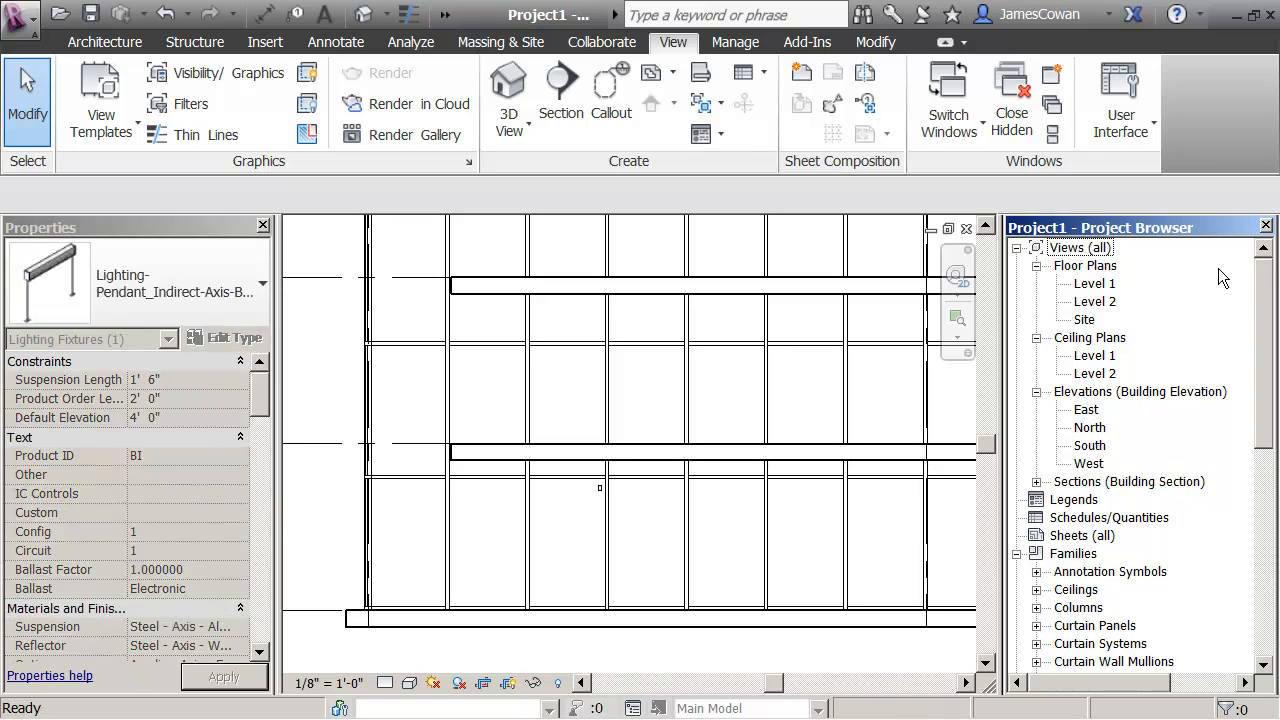
double_click(1096, 285)
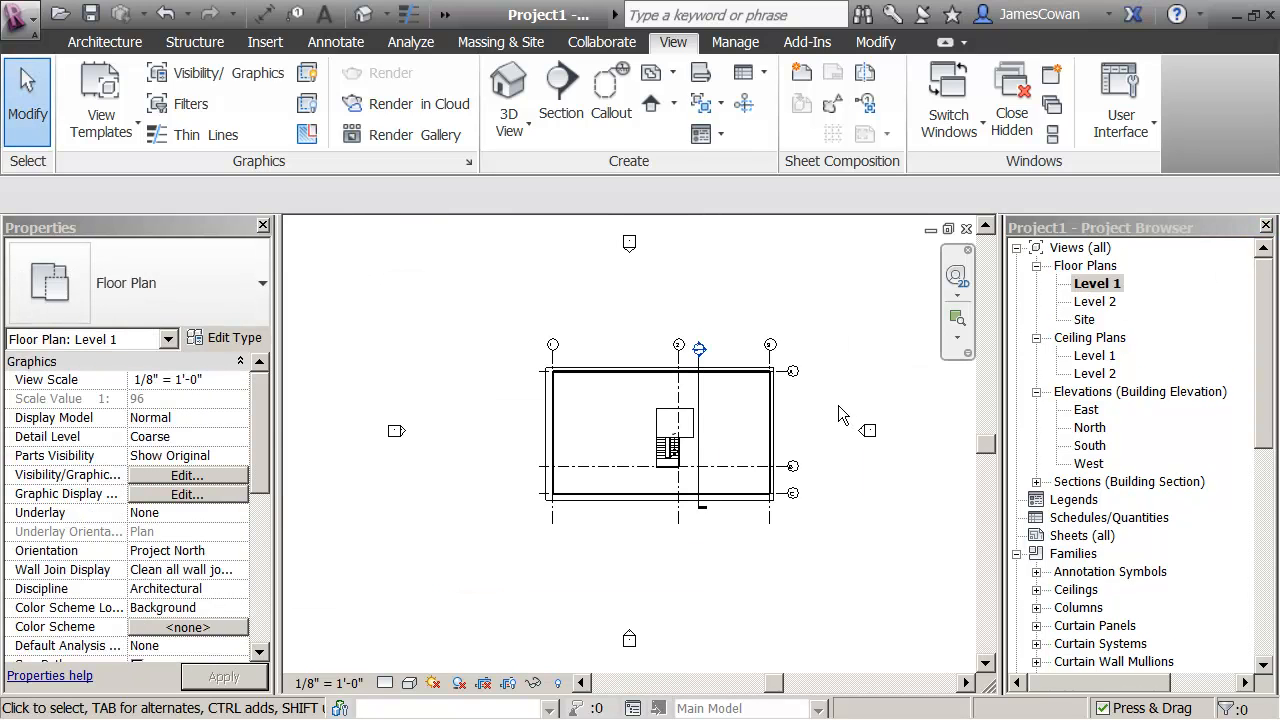
scroll(719, 440, up, 1)
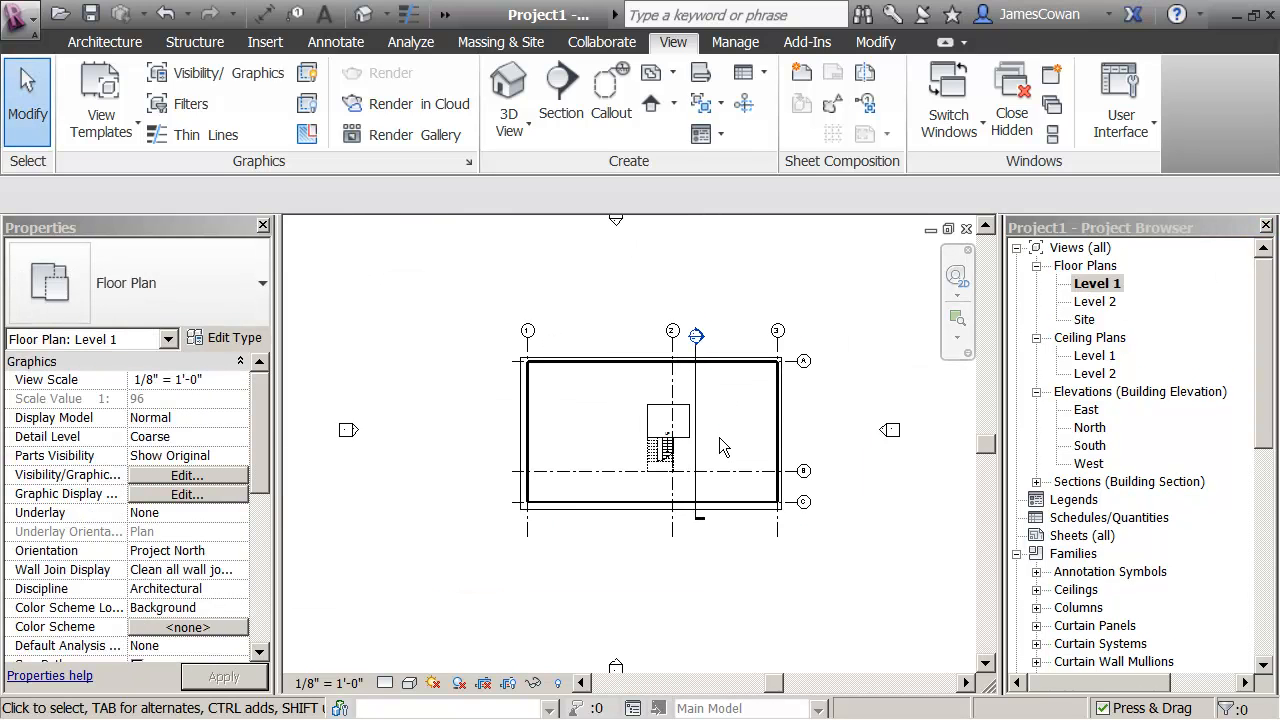
scroll(719, 437, up, 1)
scroll(714, 420, up, 1)
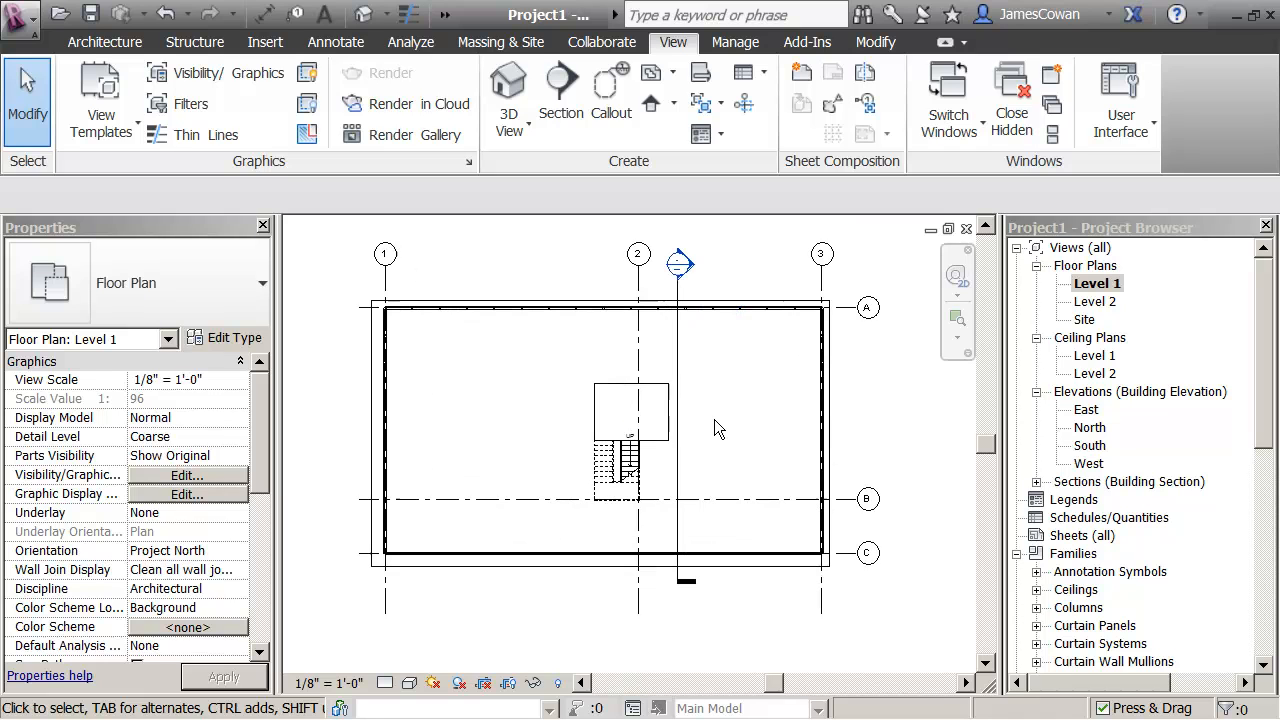
click(510, 126)
click(520, 225)
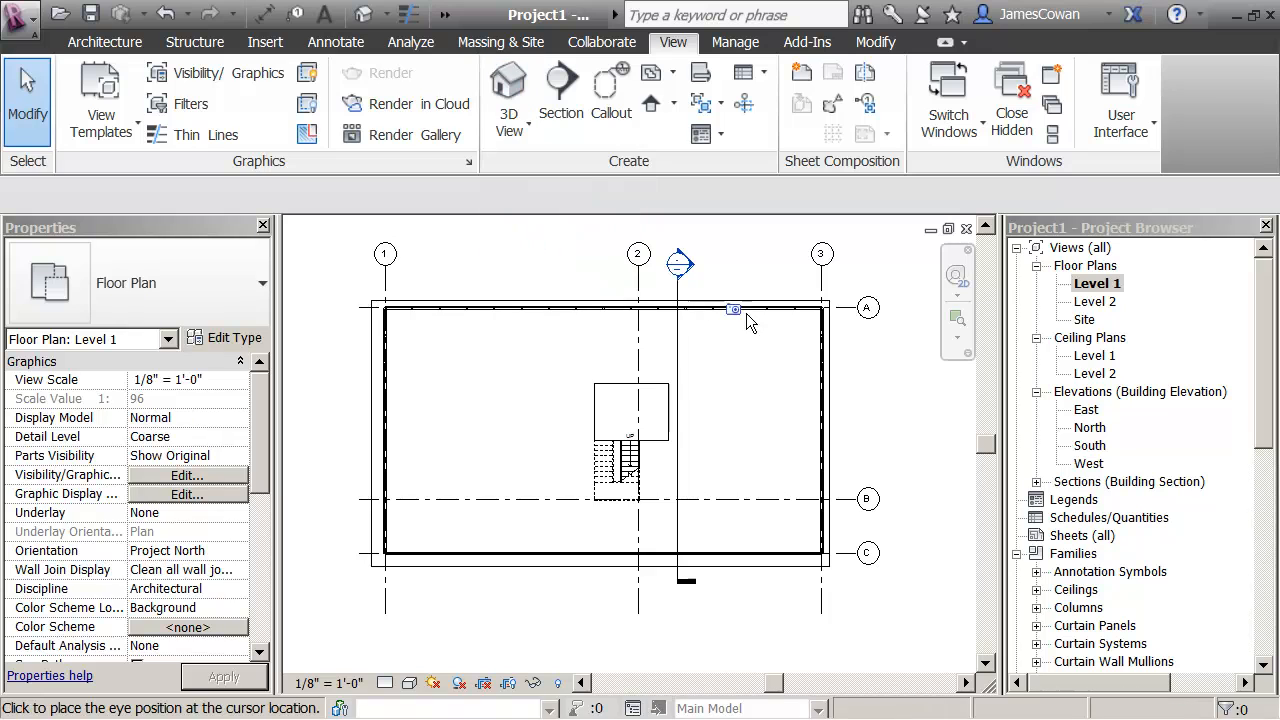
click(802, 321)
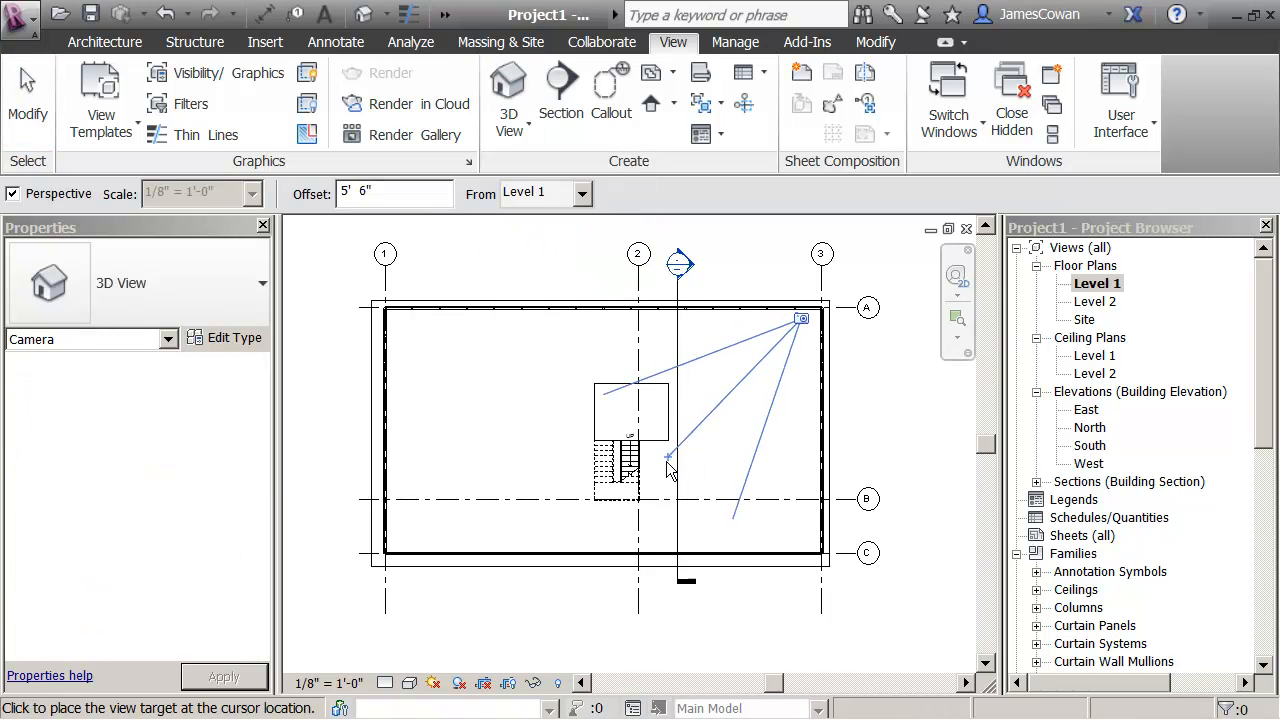
click(500, 670)
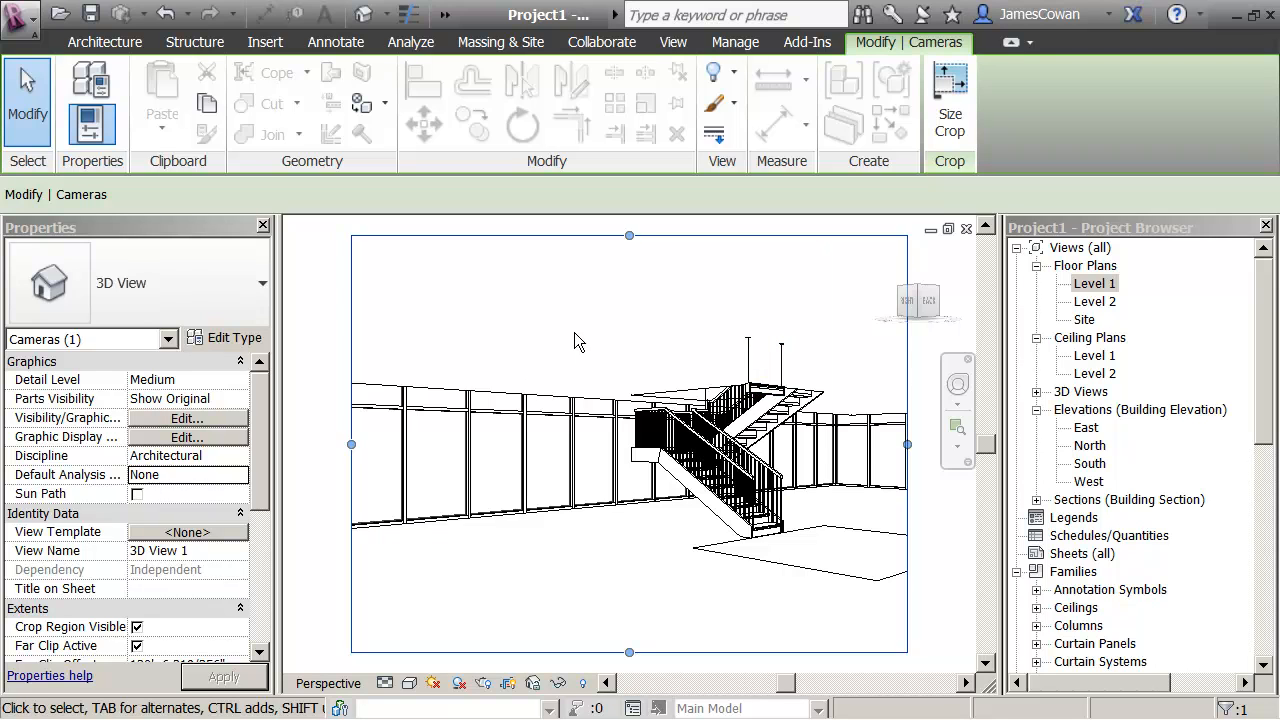
Select the pendant fixture in the camera view and open Section 1 to see the same fixture in section
click(758, 398)
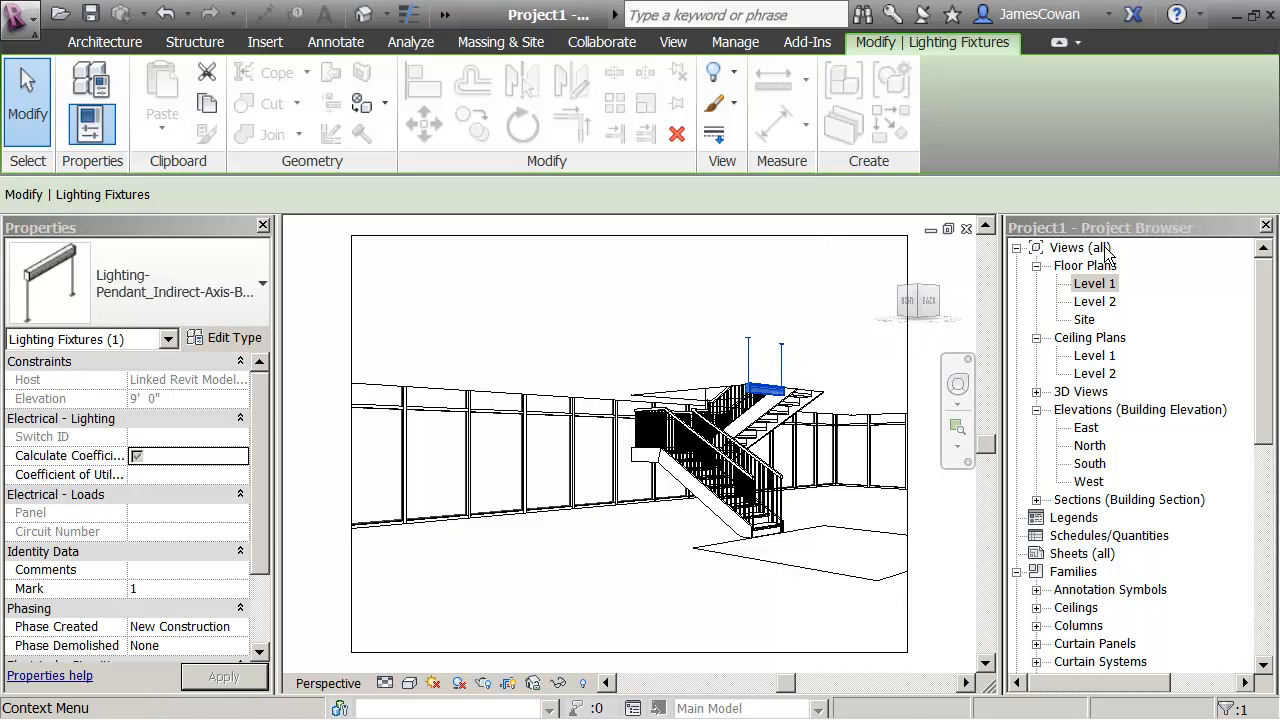
click(1037, 500)
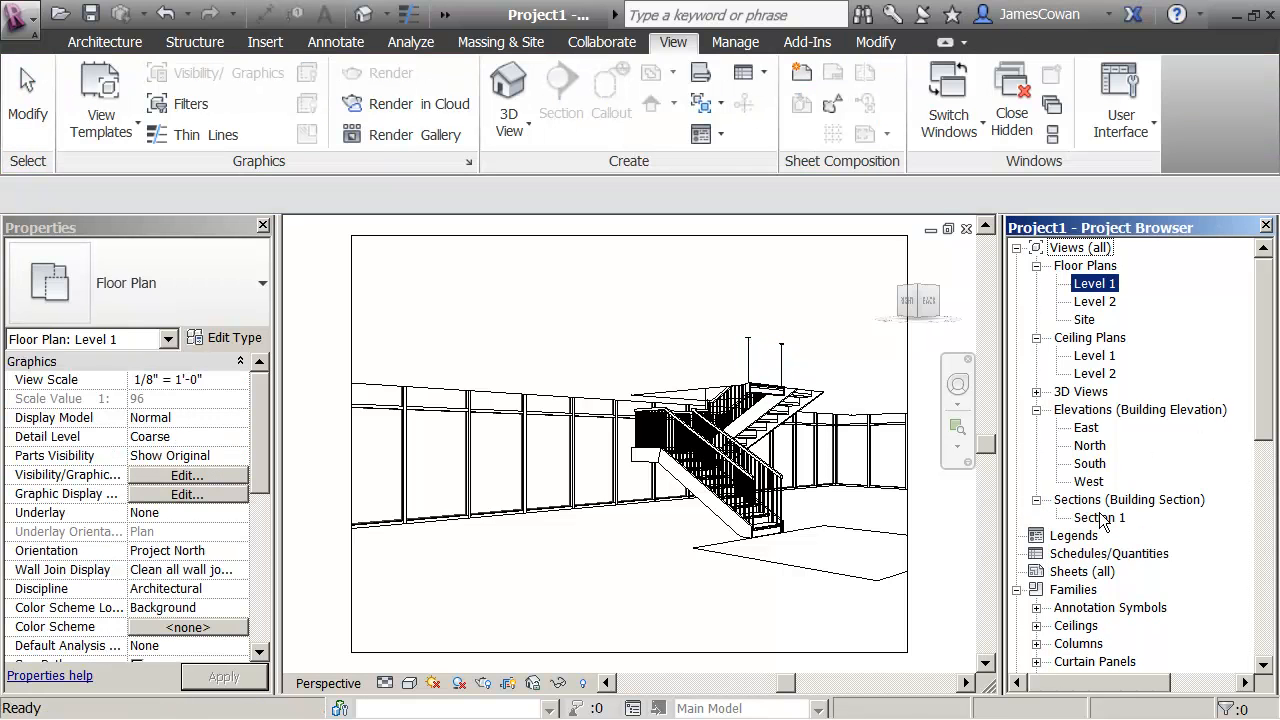
double_click(1100, 518)
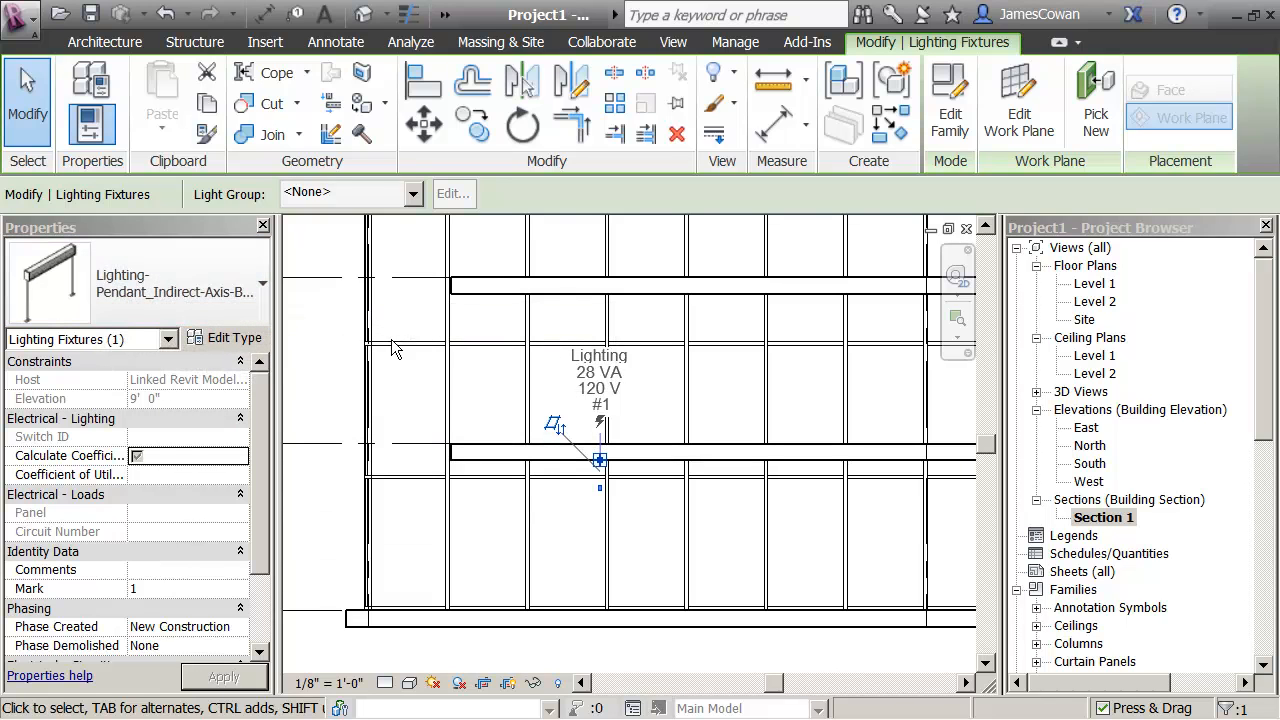
scroll(611, 494, up, 2)
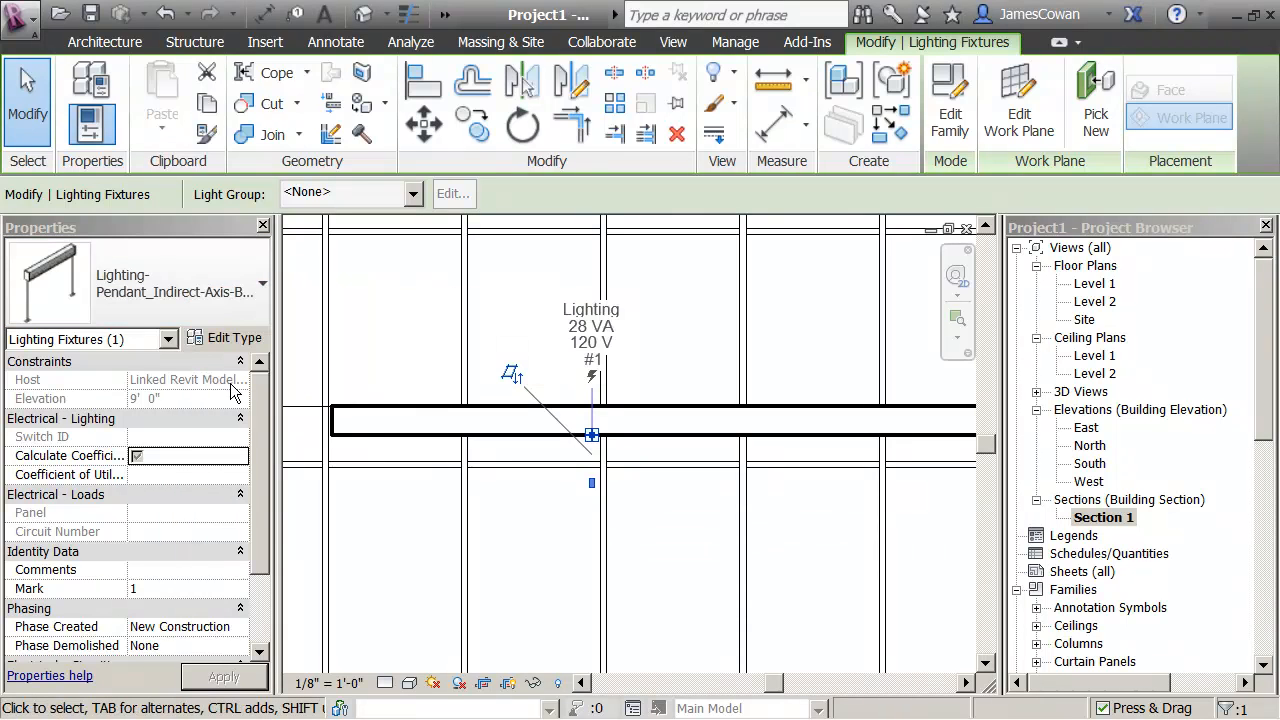
Reselect the pendant fixture in Section 1 and widen its properties to read the full host and elevation entries
click(566, 510)
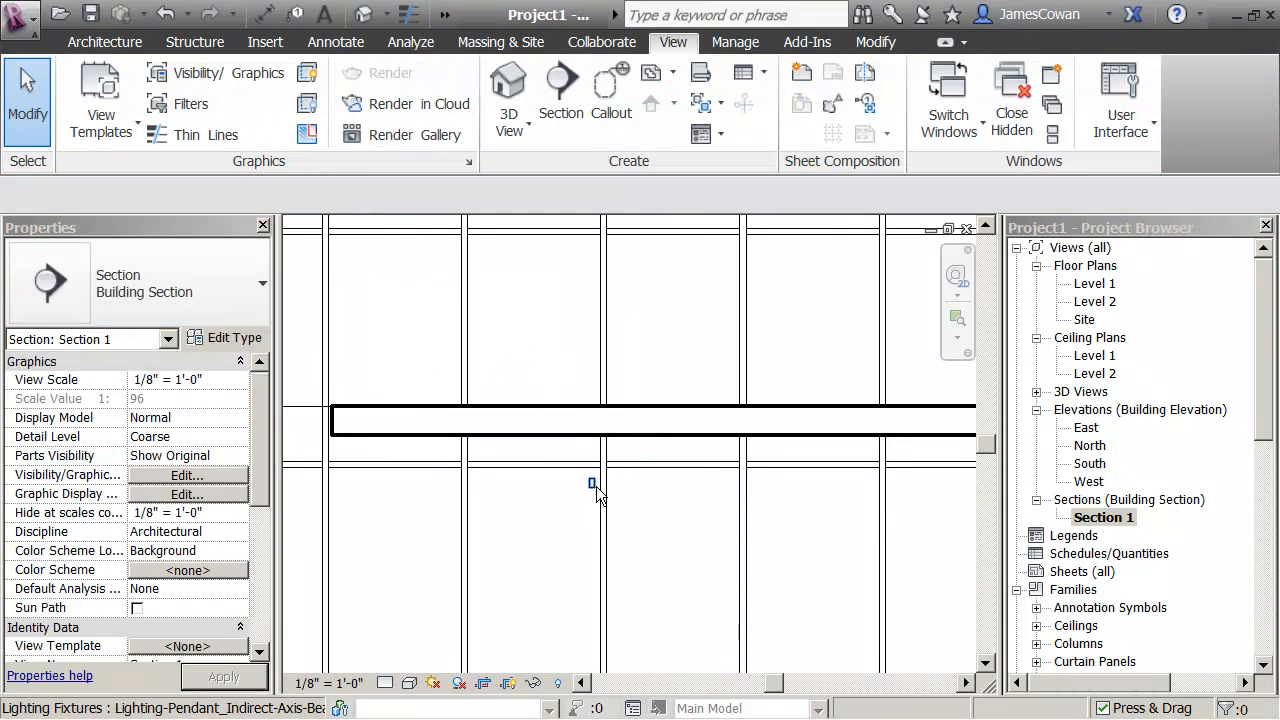
click(596, 484)
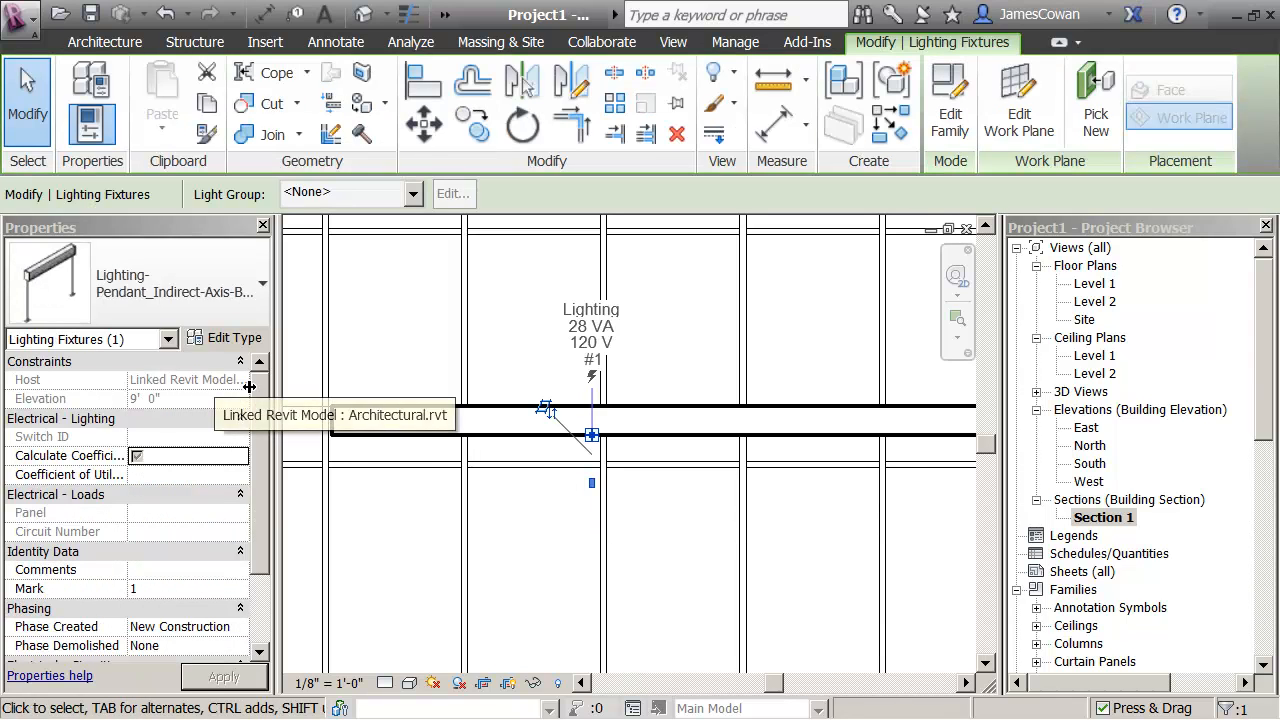
drag(278, 378, 416, 368)
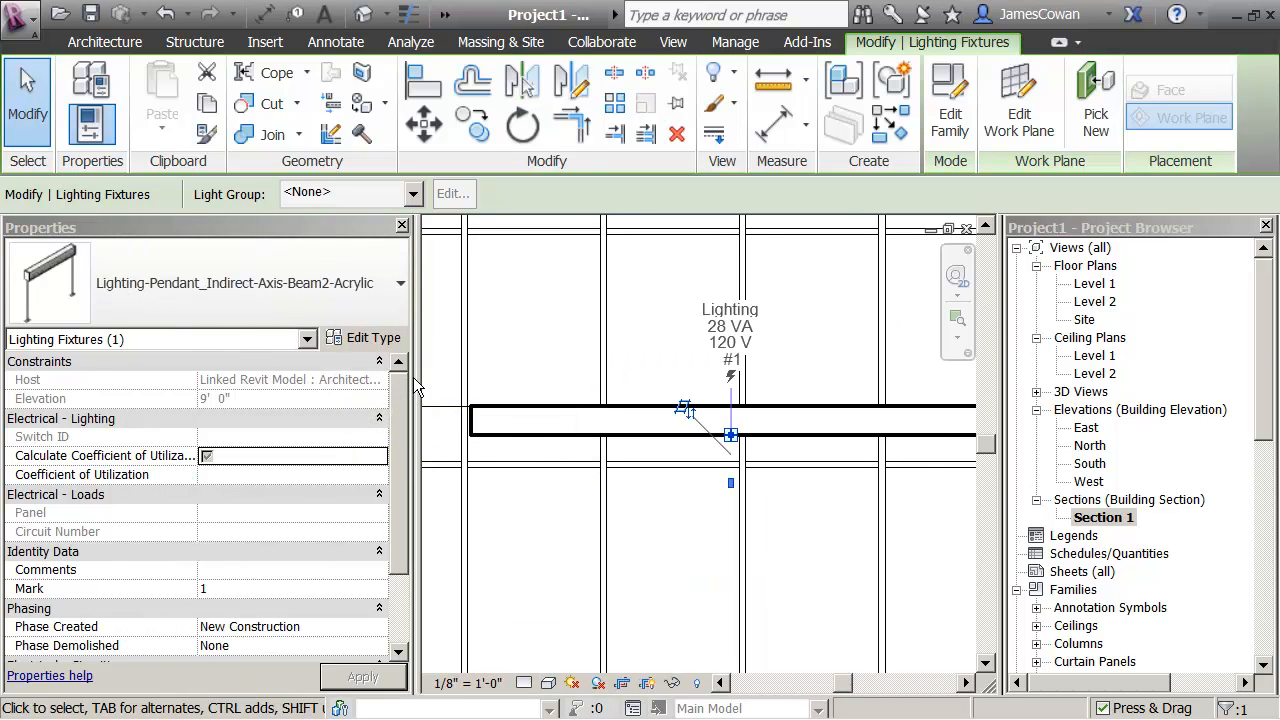
drag(418, 378, 614, 380)
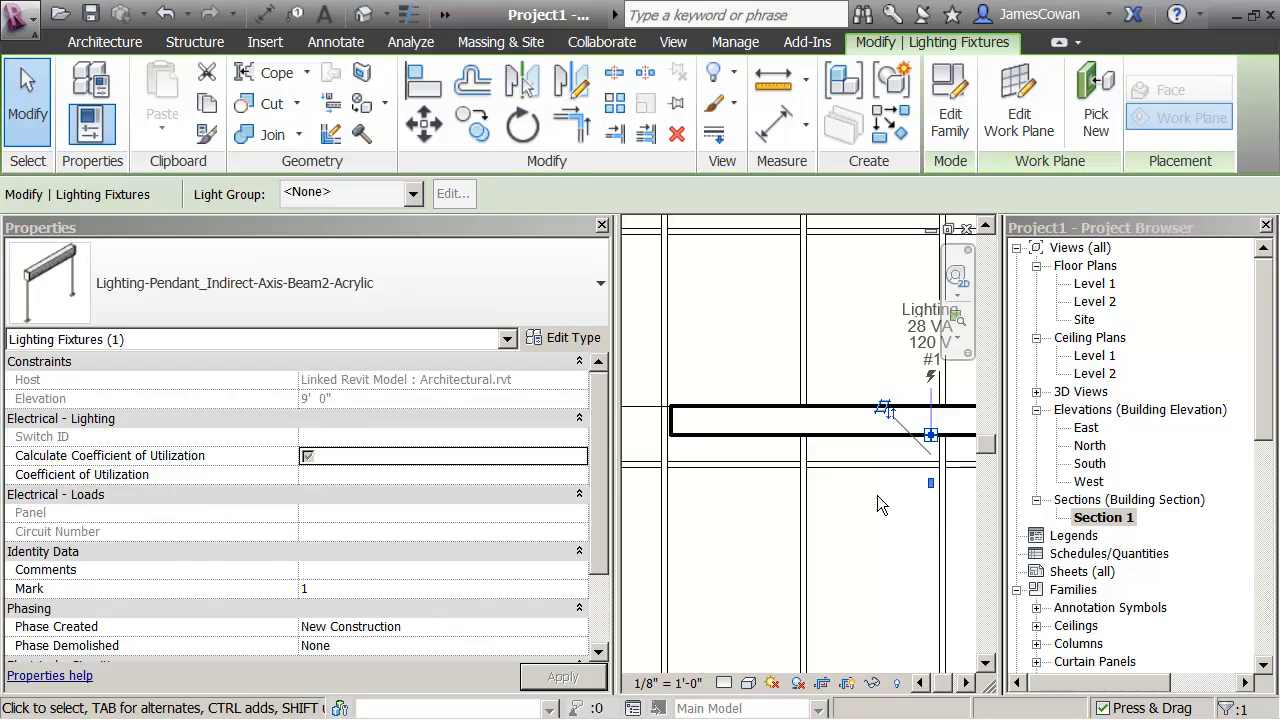
click(341, 400)
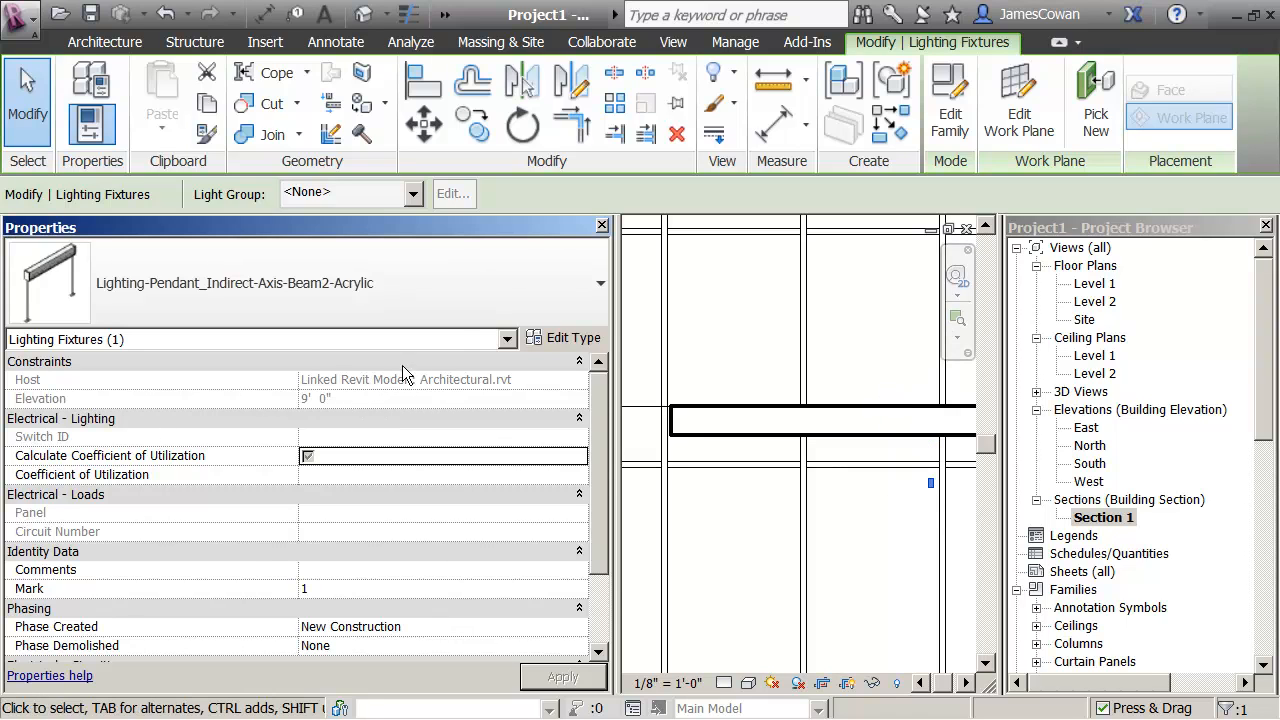
click(602, 226)
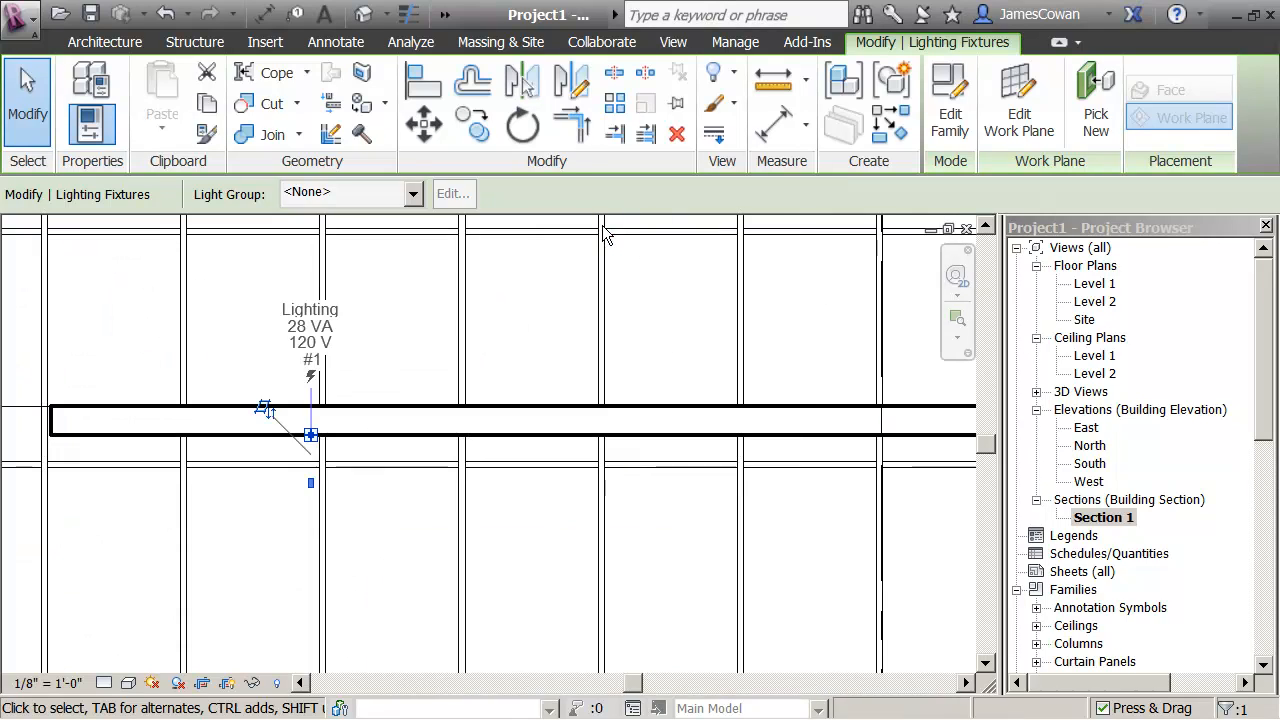
click(423, 318)
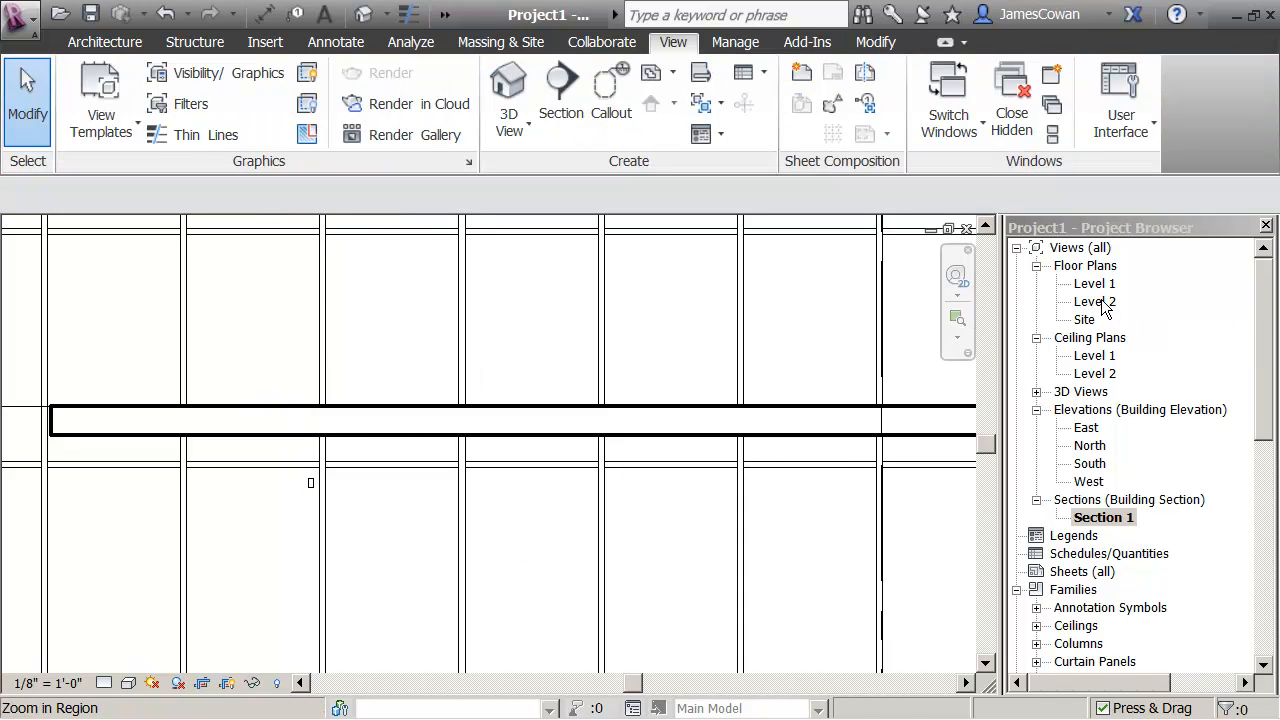
Open the Level 1 ceiling plan and bring the view properties back at a narrower width
double_click(1092, 356)
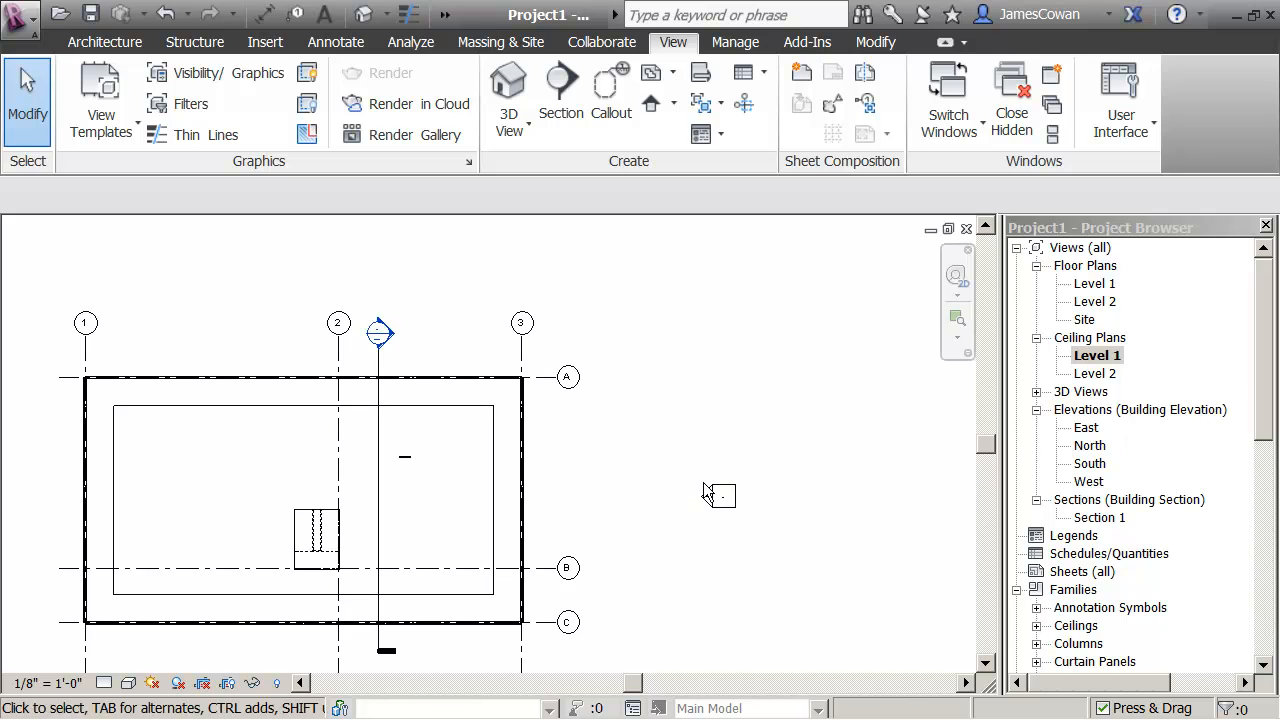
scroll(436, 511, up, 1)
middle_drag(563, 480, 703, 474)
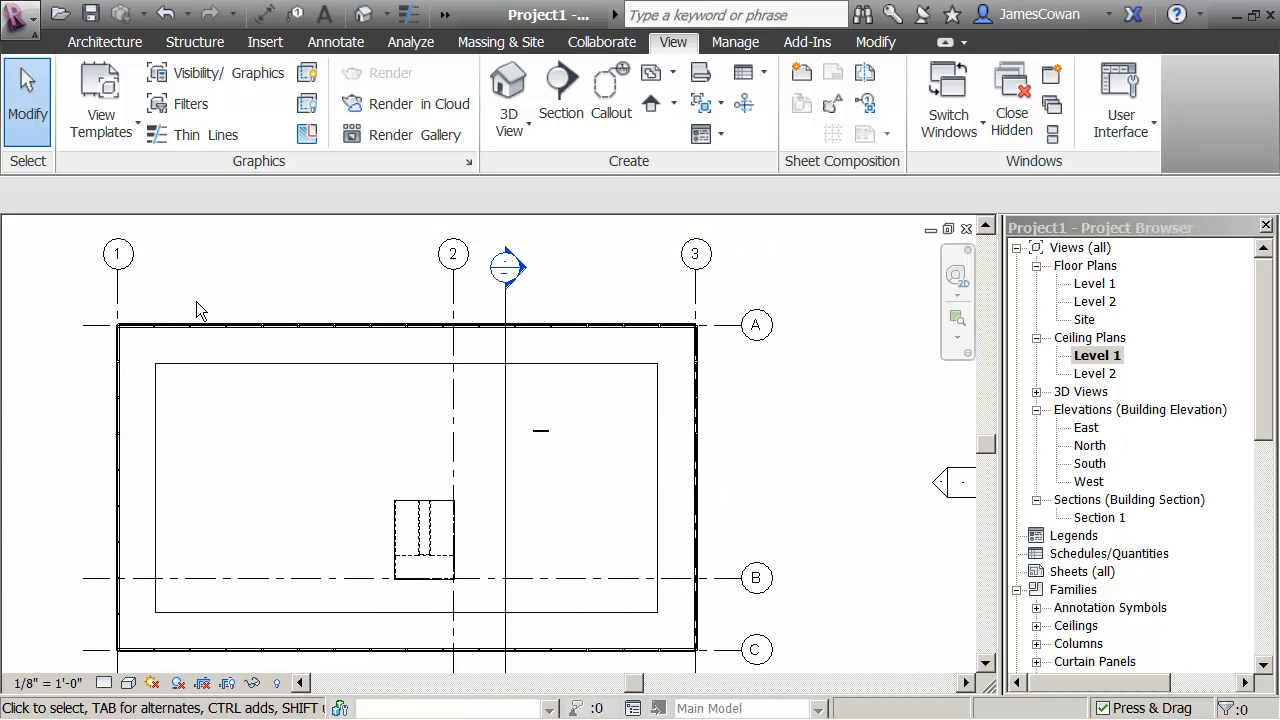
key(p)
key(p)
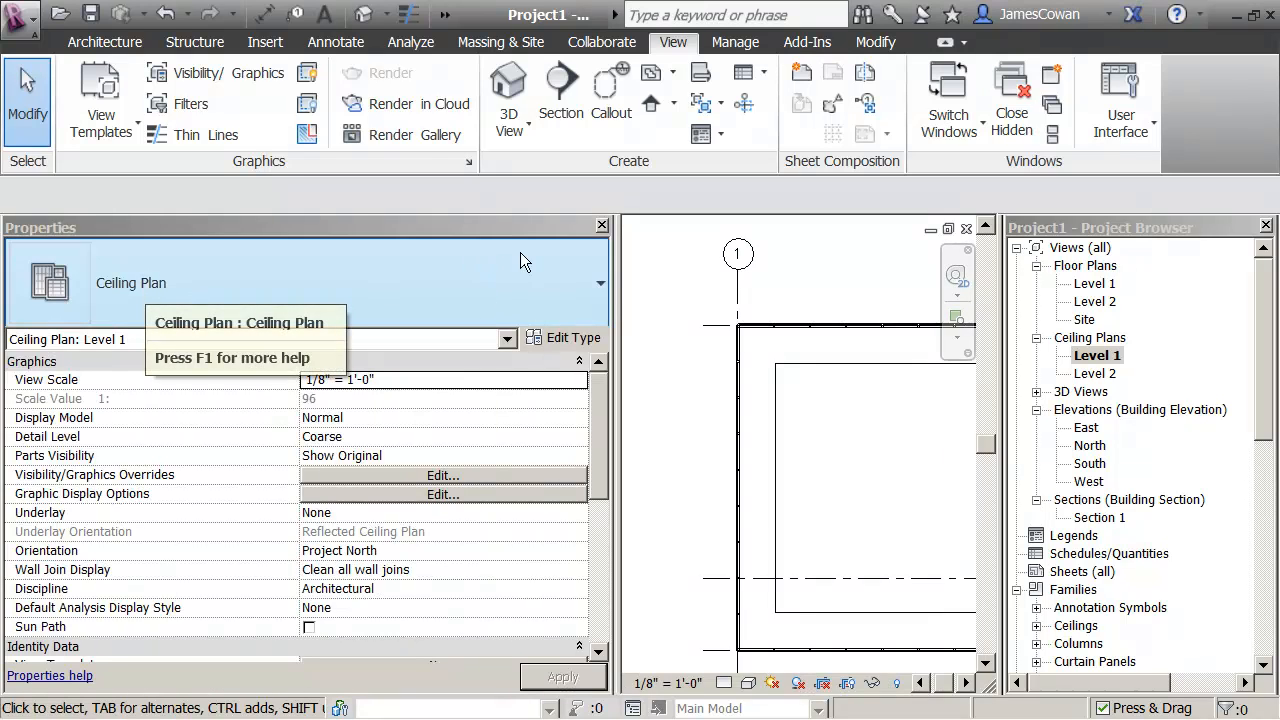
drag(612, 300, 268, 344)
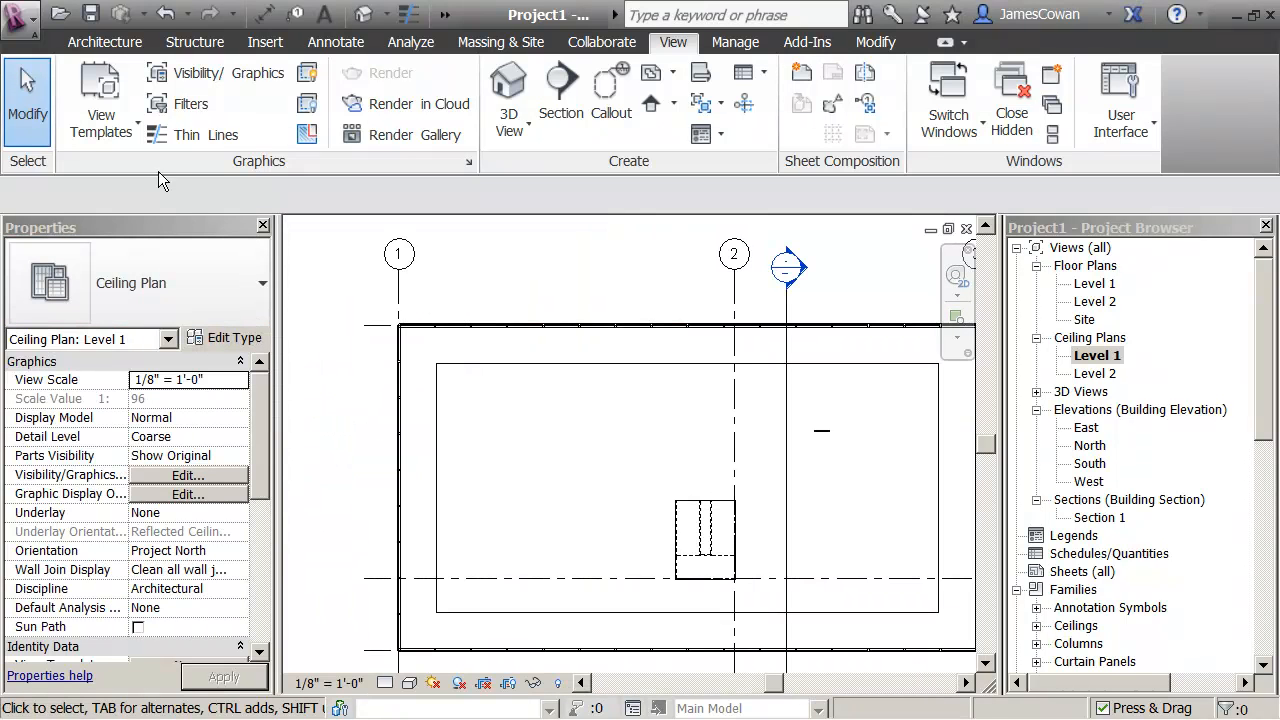
Load the Lighting_Fixture-Lumenpulse-Lumenbeam-Large family from the Lighting_Class folder as a new component
click(100, 42)
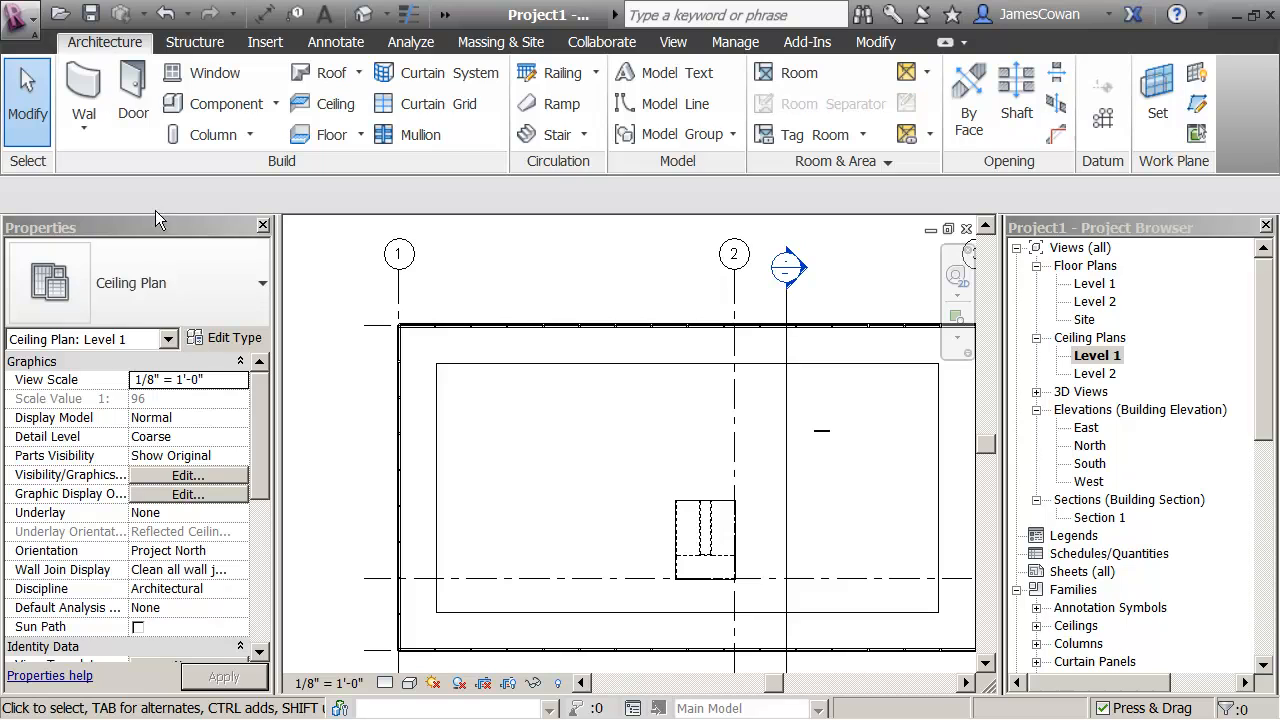
click(228, 104)
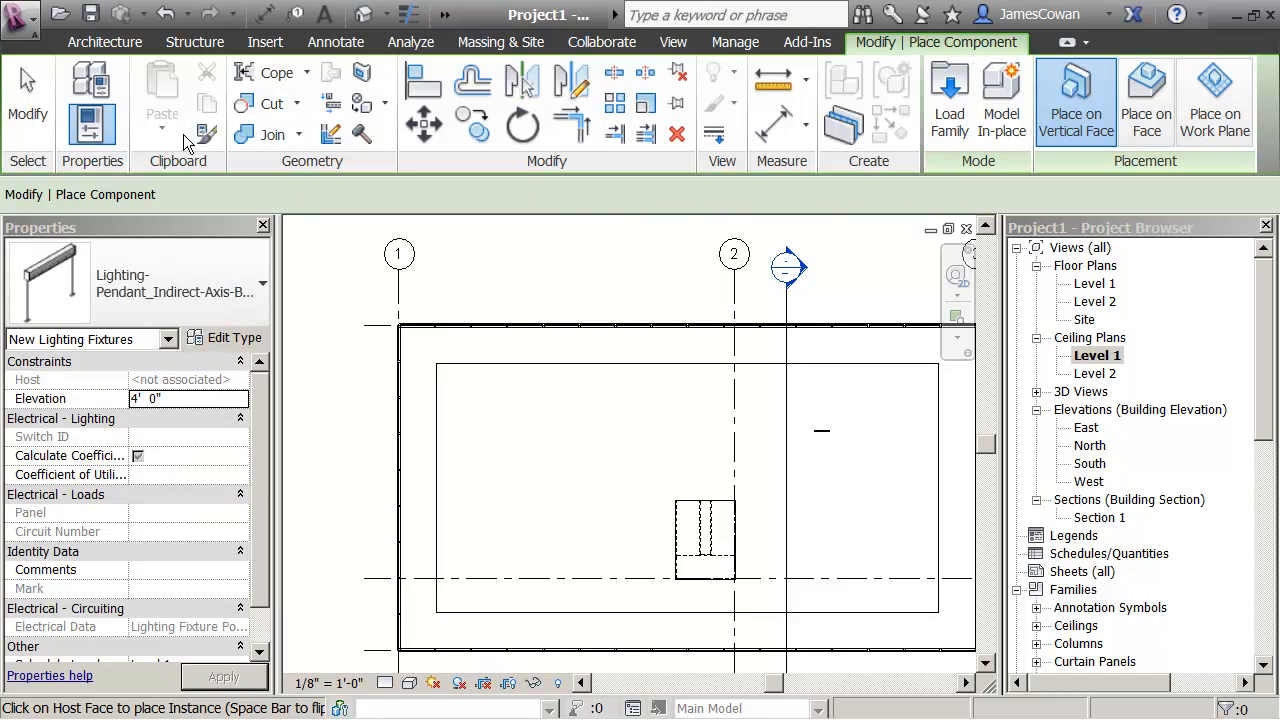
click(958, 130)
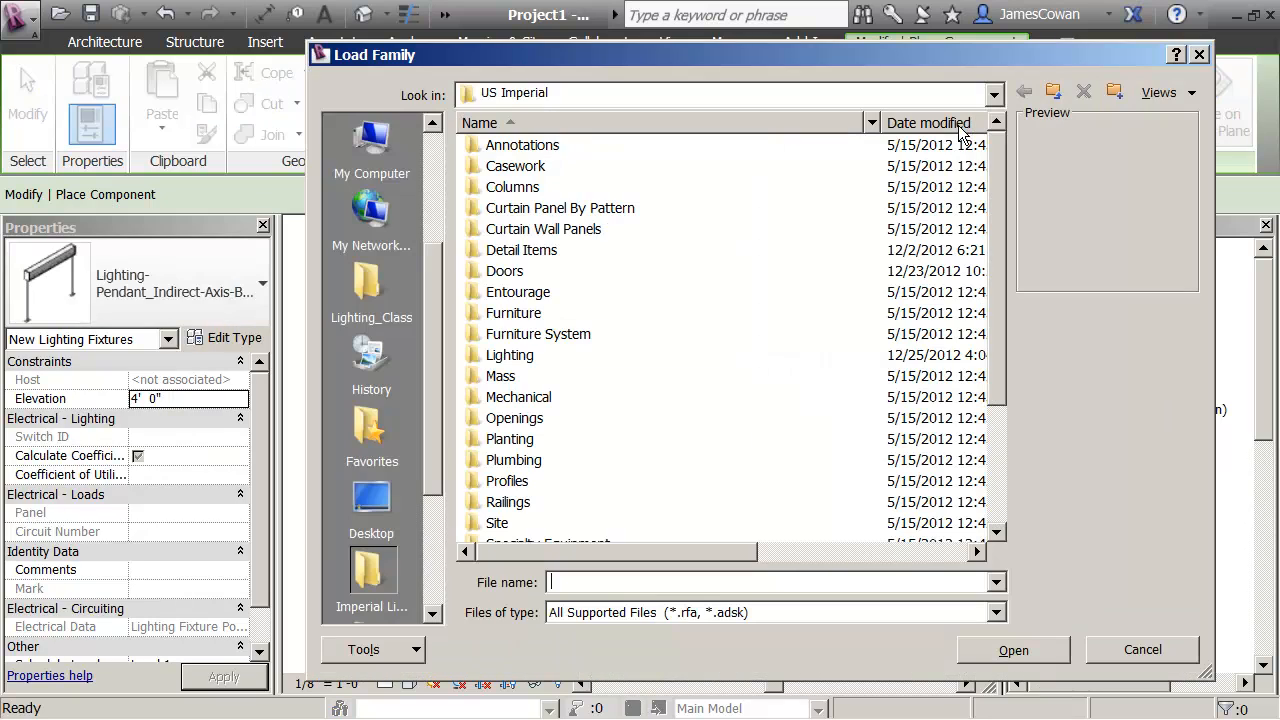
click(368, 285)
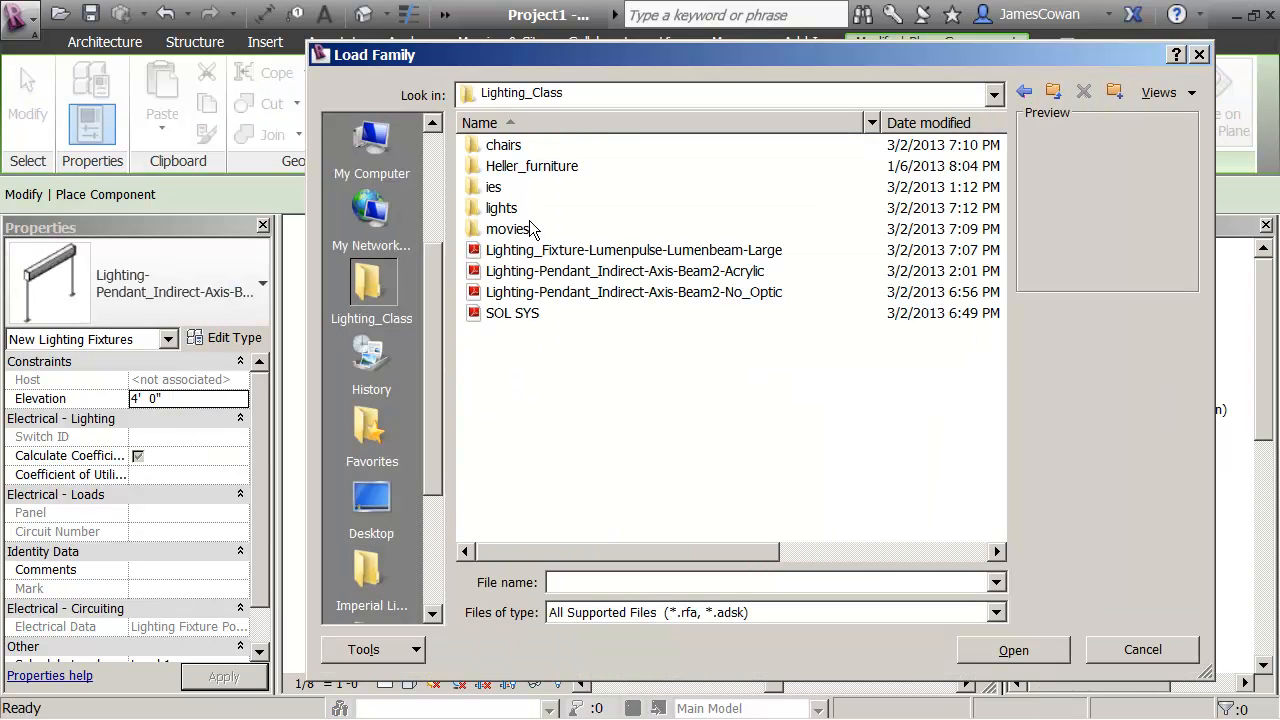
double_click(487, 251)
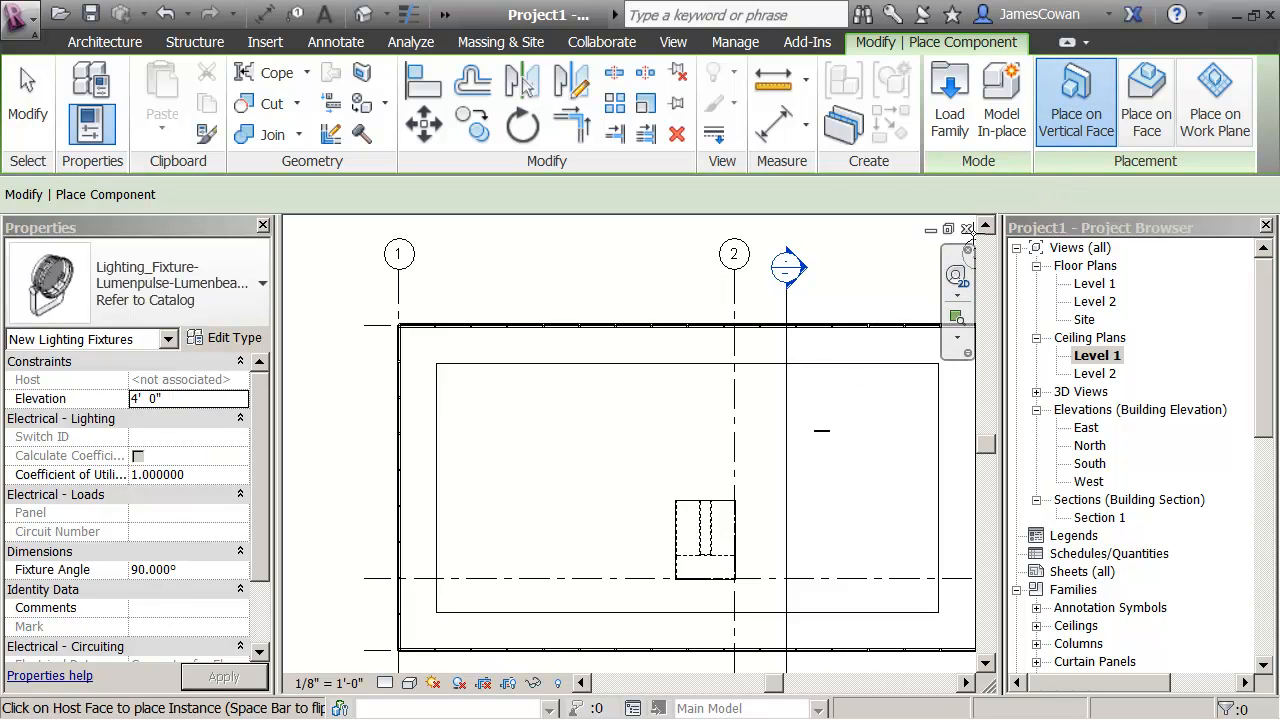
Place one Lumenbeam fixture on the linked ceiling just right of the pendant, using Place on Face
click(1148, 127)
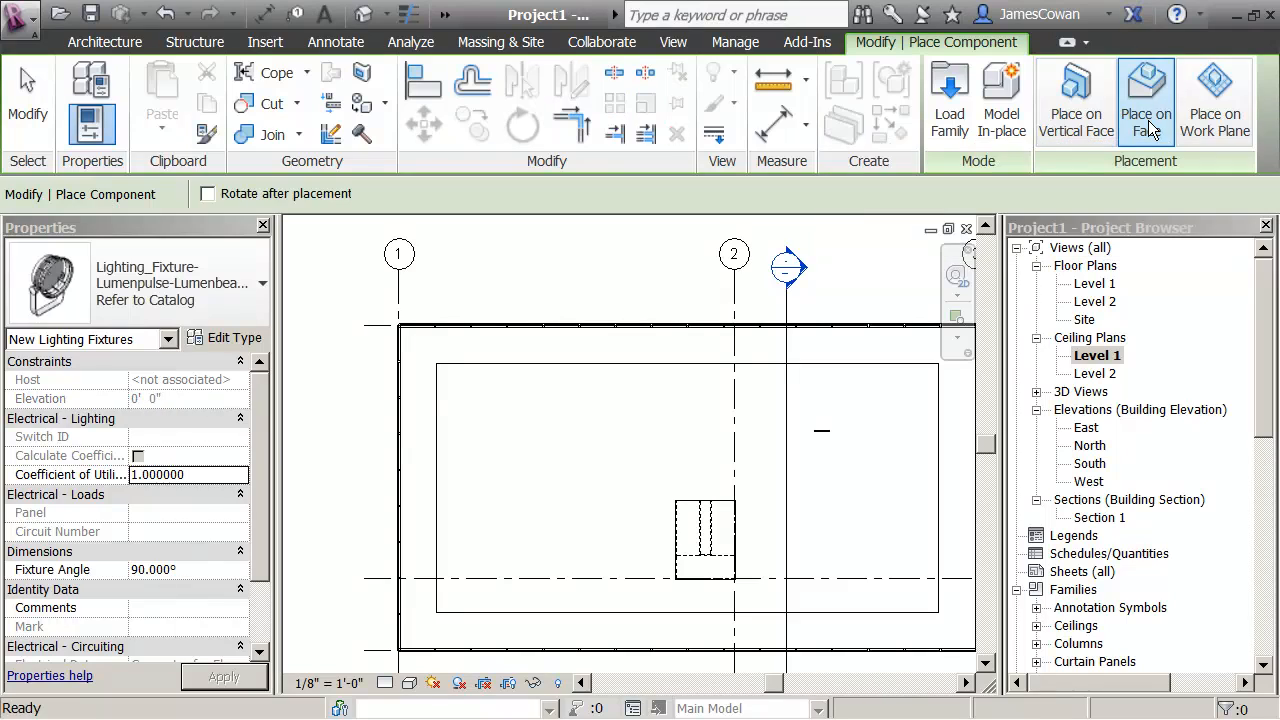
click(862, 428)
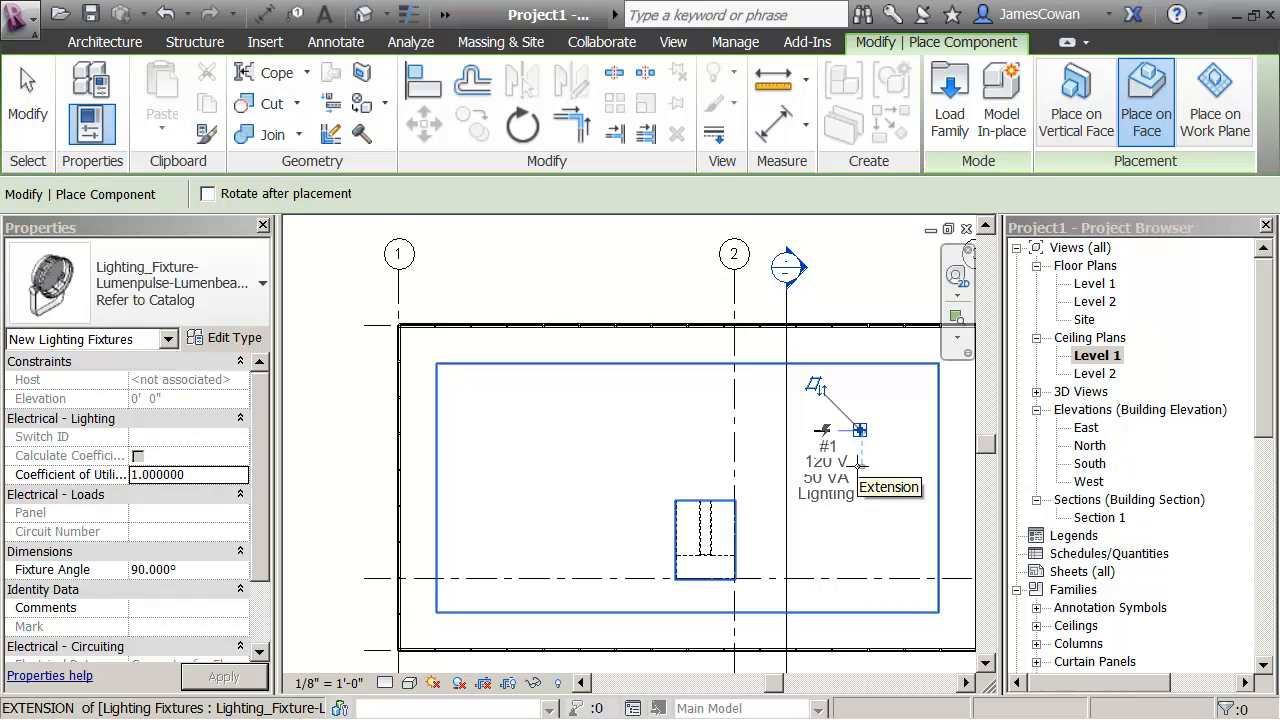
key(Escape)
key(Escape)
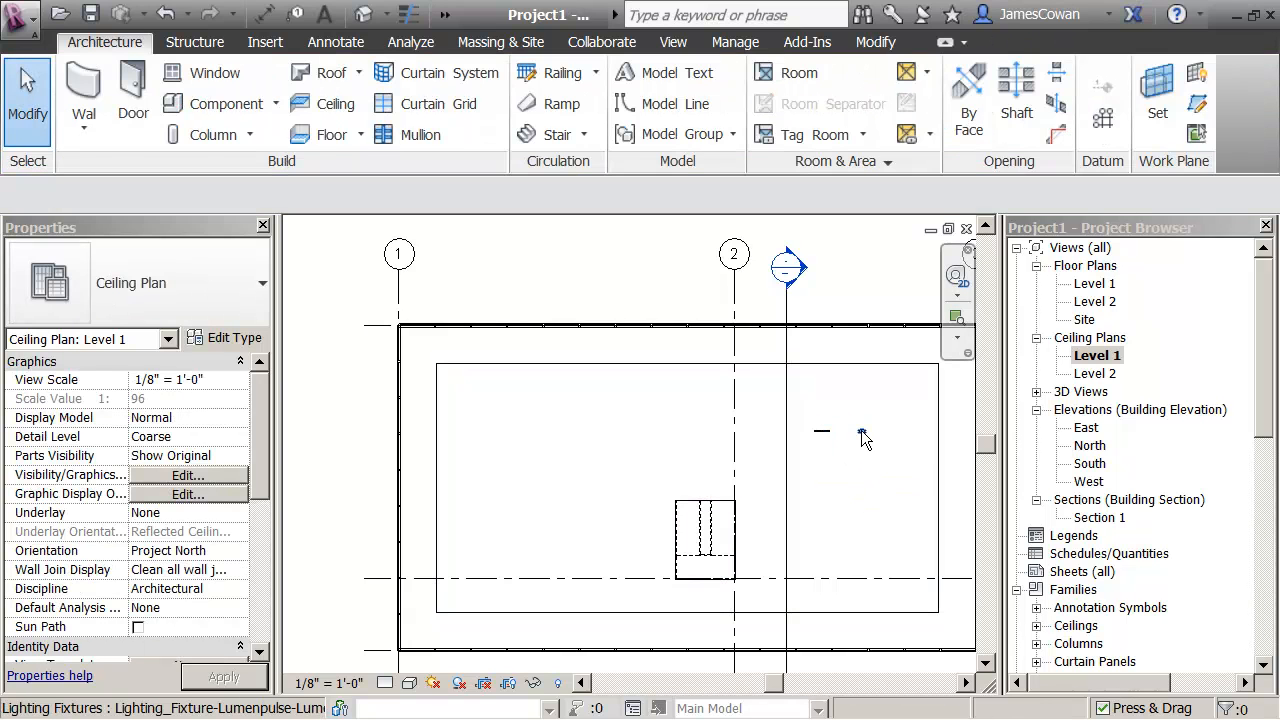
Move the Lumenbeam fixture in the Level 1 ceiling plan so that it sits just below the pendant fixture
click(861, 430)
drag(862, 440, 856, 465)
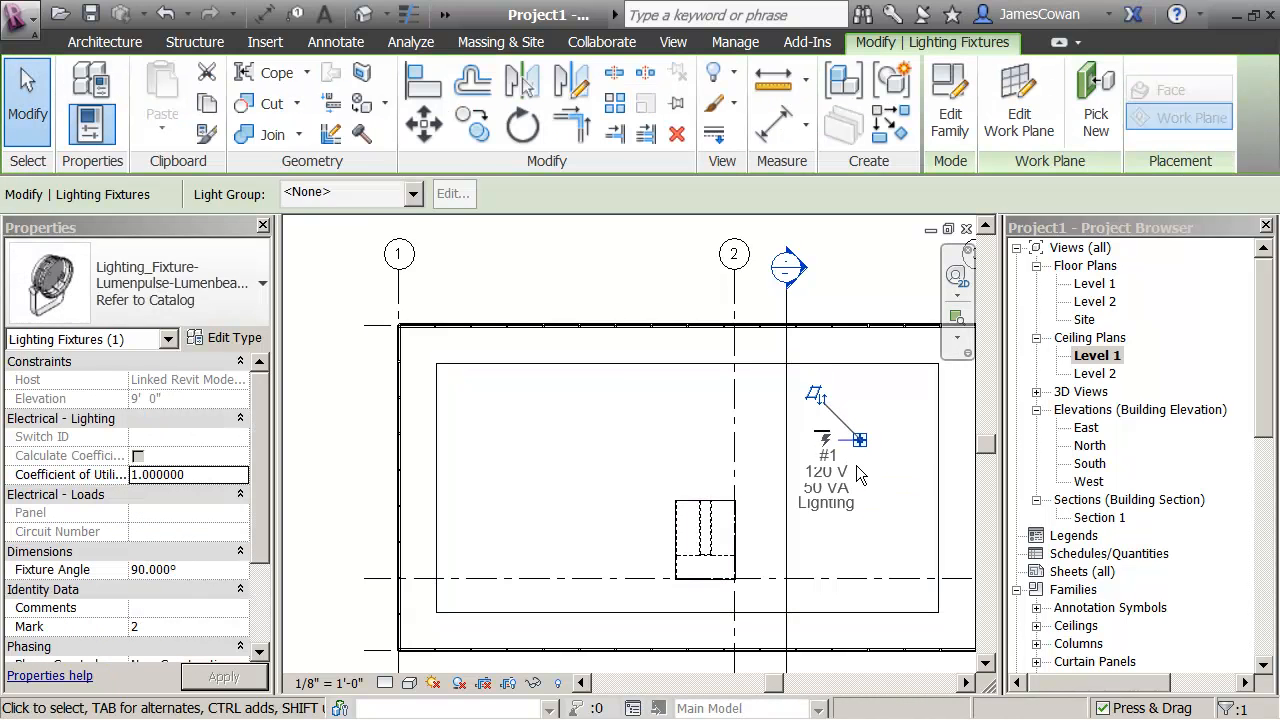
key(Down)
key(Left)
key(Left)
key(Left)
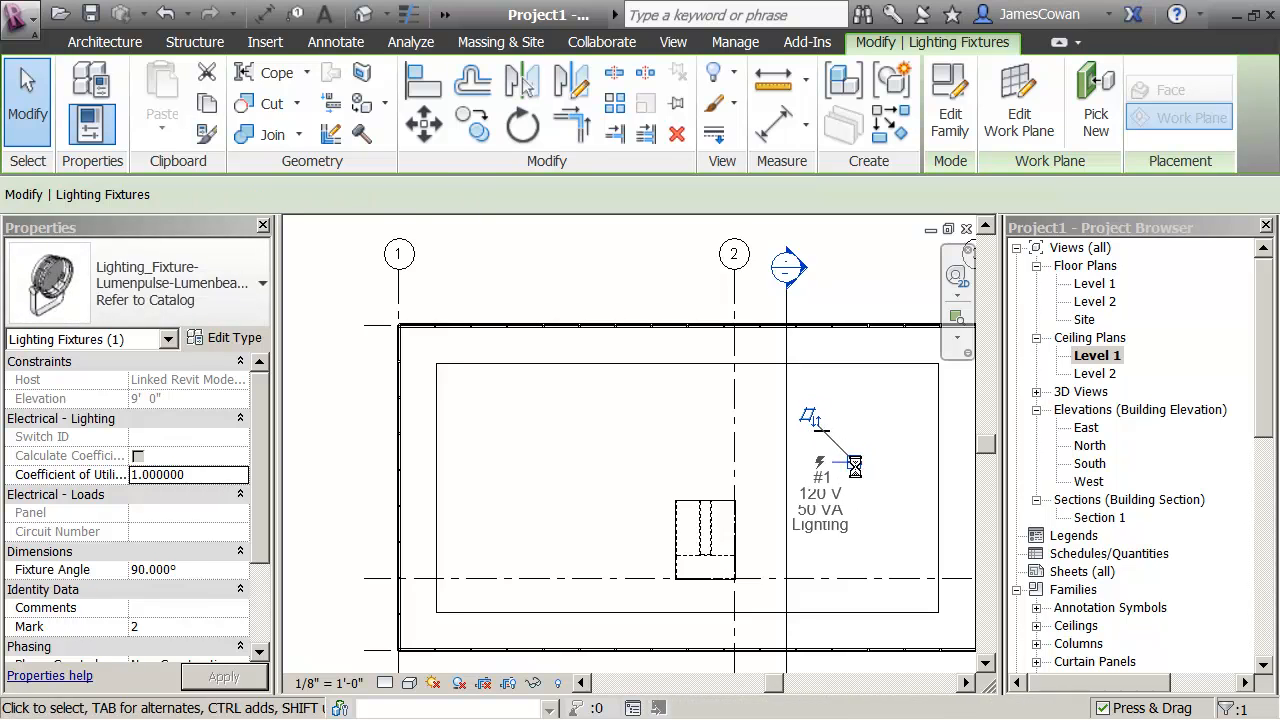
key(Left)
key(Left)
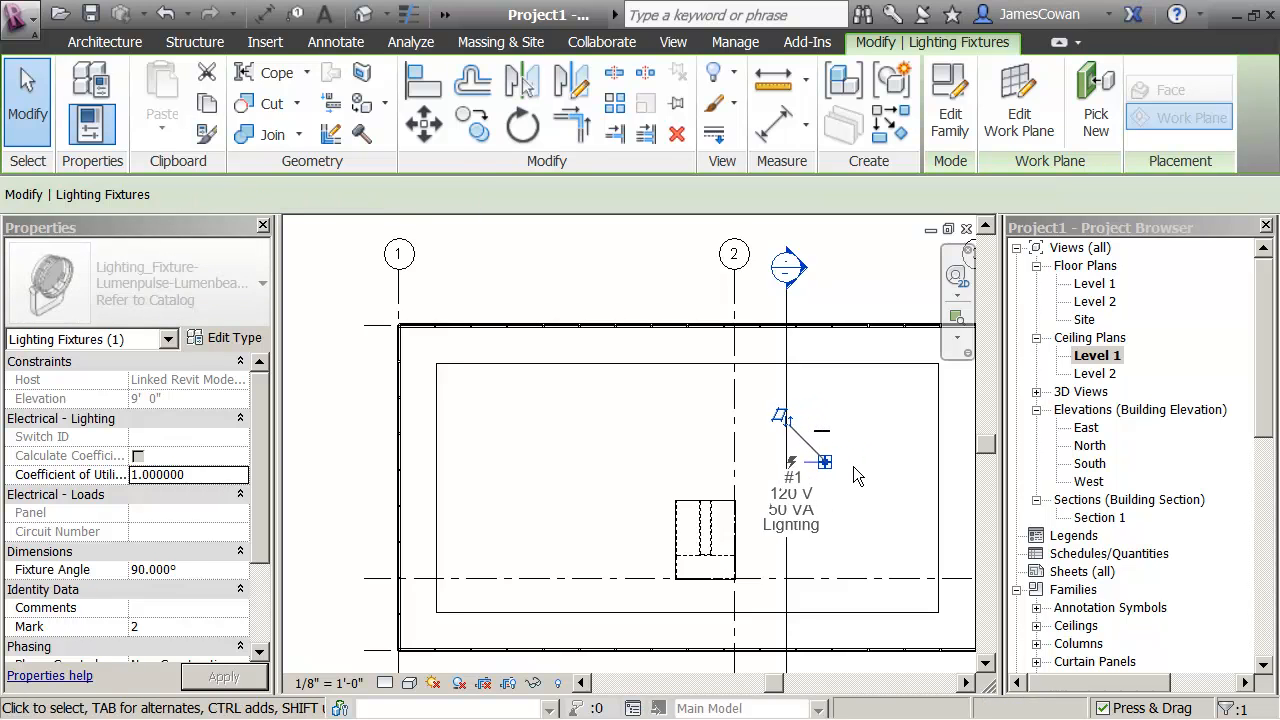
key(Escape)
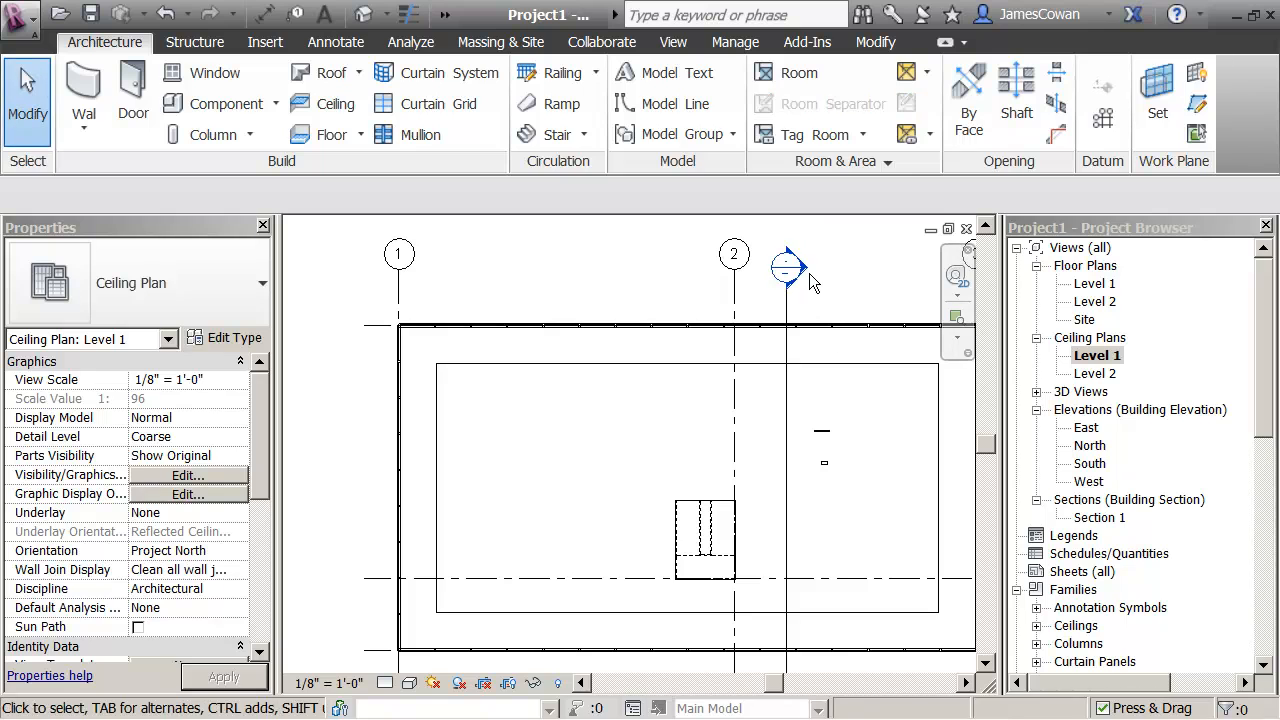
Open Section 1 from its section marker and set the Lumenbeam fixture's Fixture Angle to 45°
double_click(805, 267)
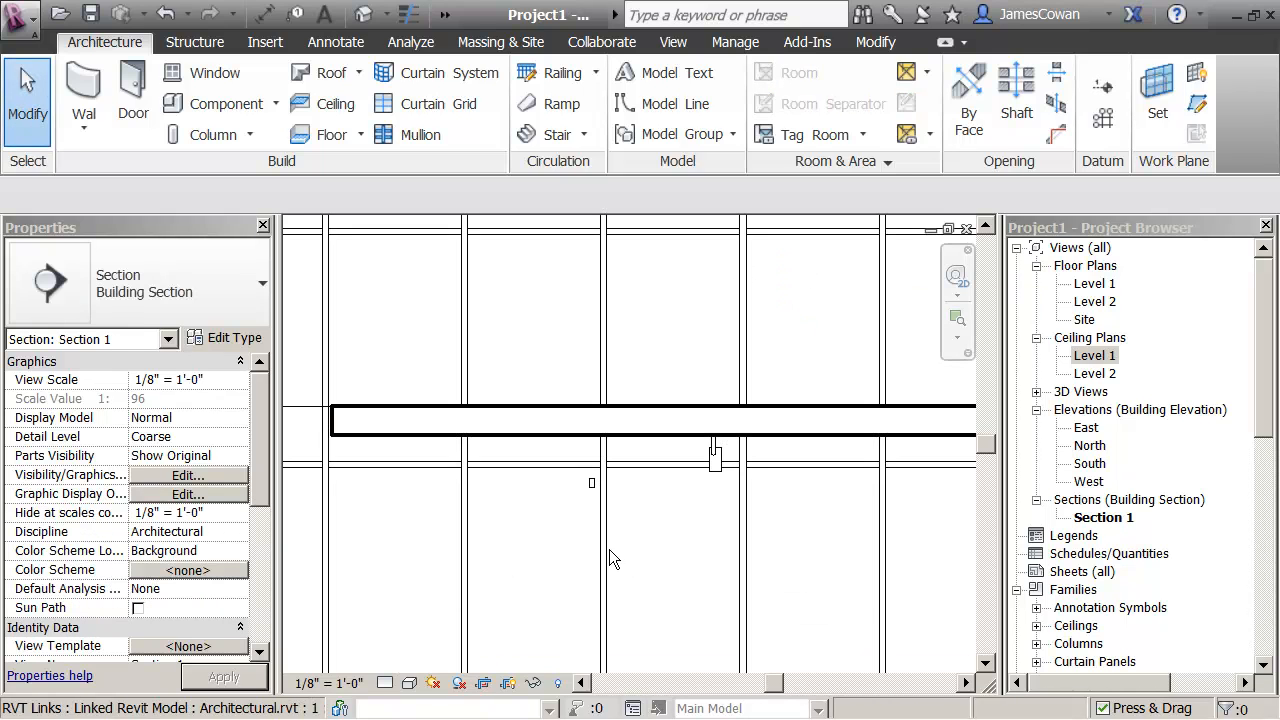
scroll(697, 492, up, 2)
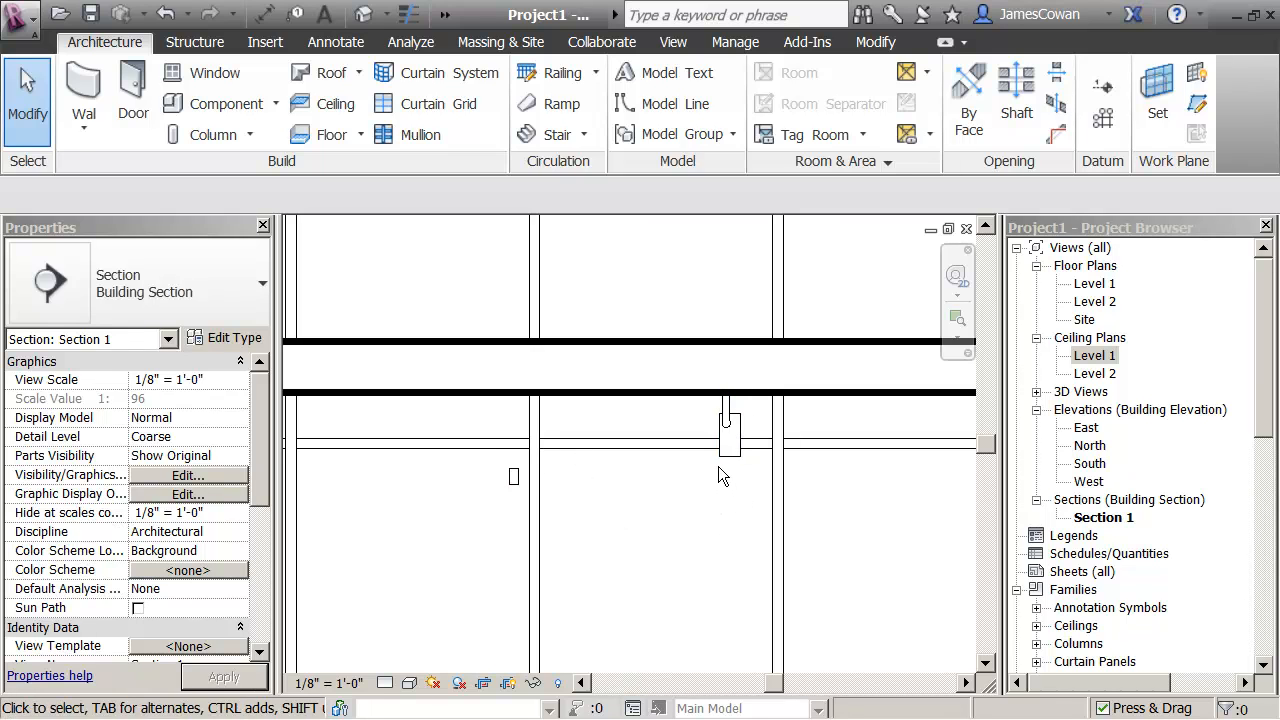
click(723, 463)
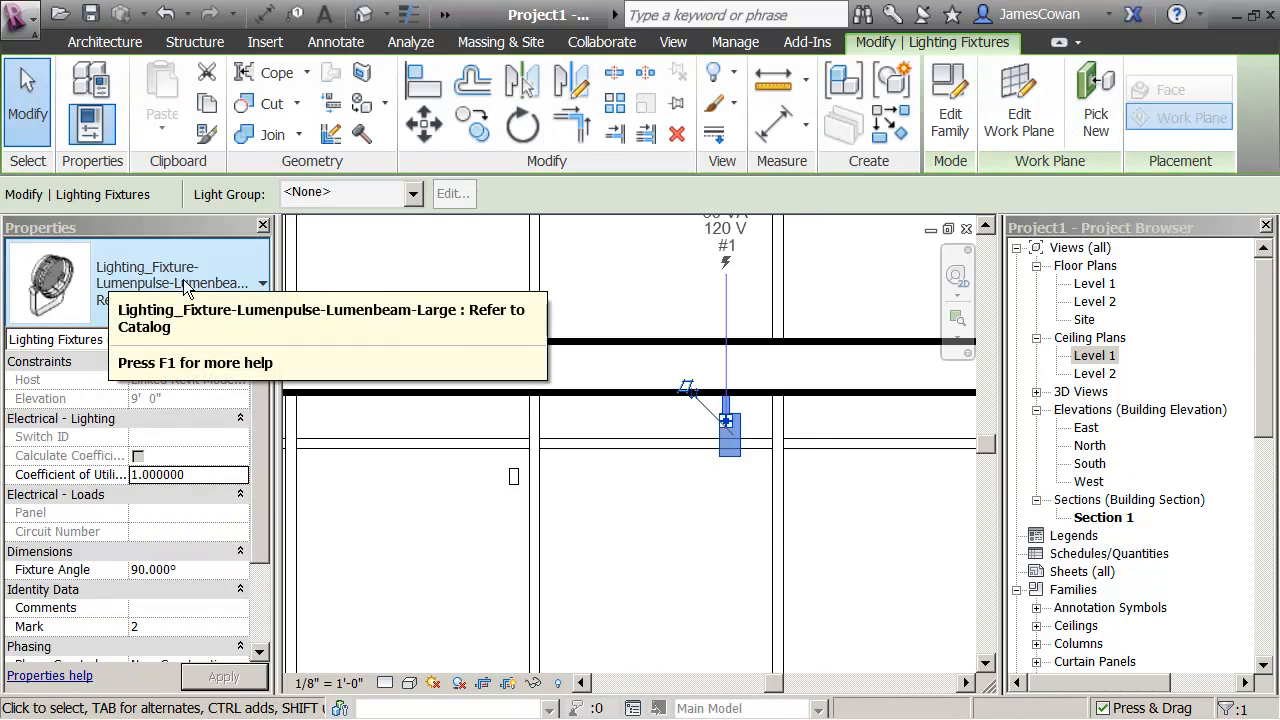
drag(256, 434, 260, 468)
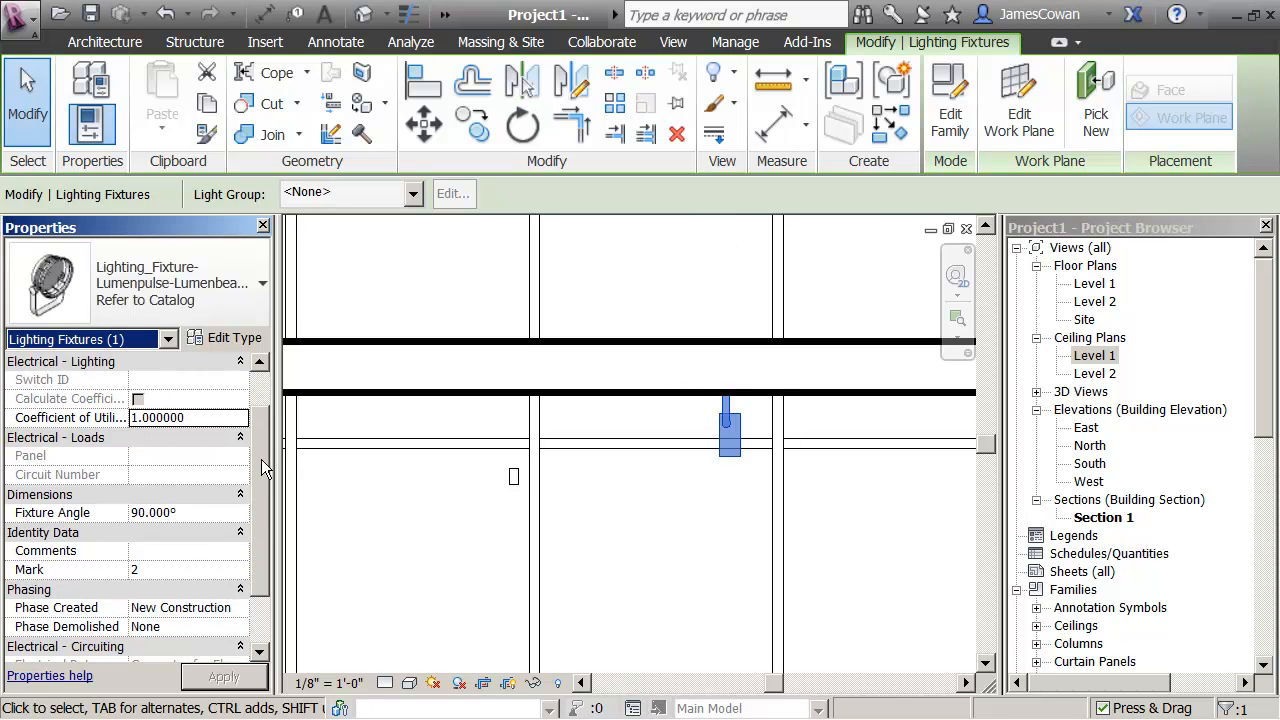
click(177, 513)
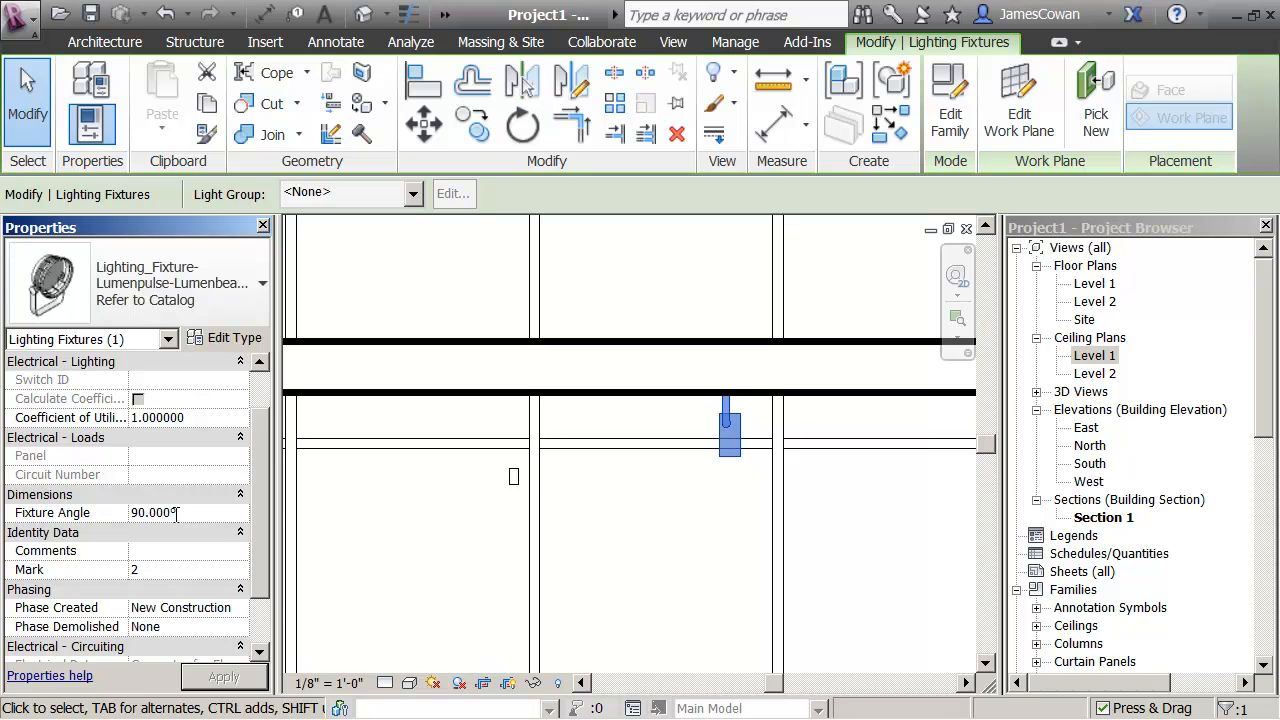
click(84, 516)
text(4)
key(Return)
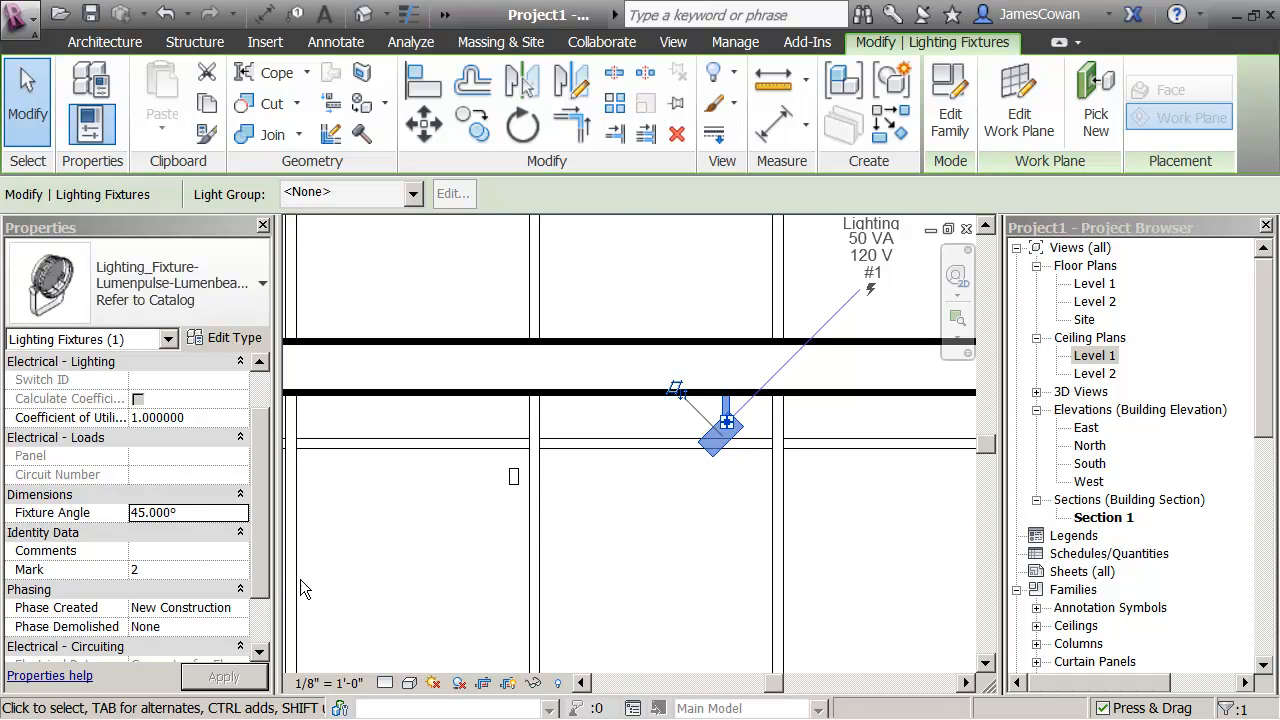
Open the Lumenbeam fixture's type properties, review them down to the identity data, and open the keynote list for its Keynote parameter
click(212, 340)
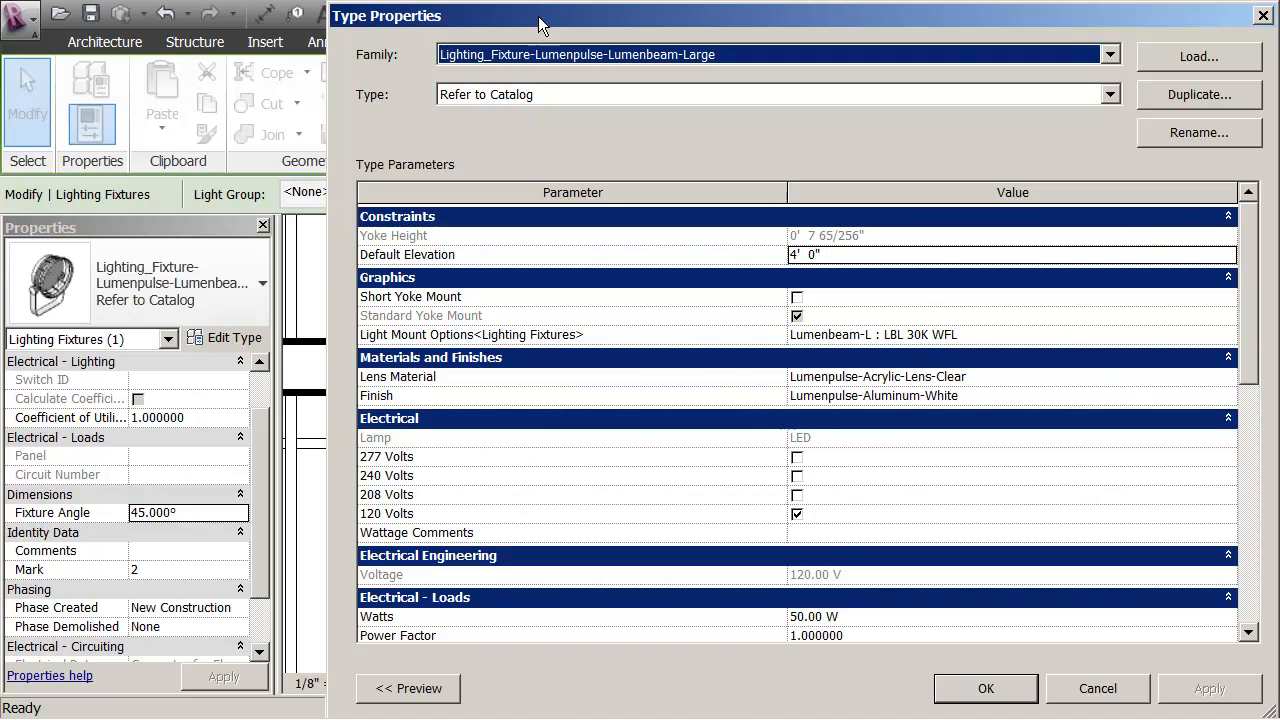
drag(538, 15, 382, 15)
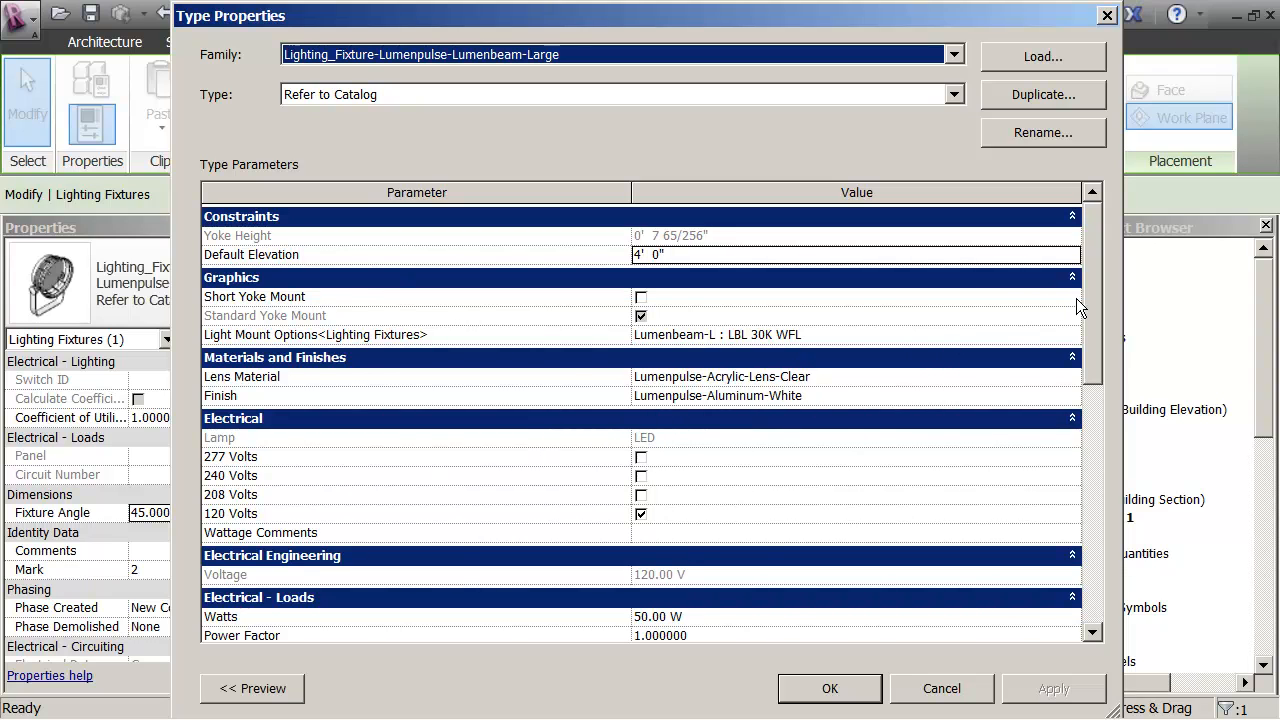
drag(1092, 295, 1073, 499)
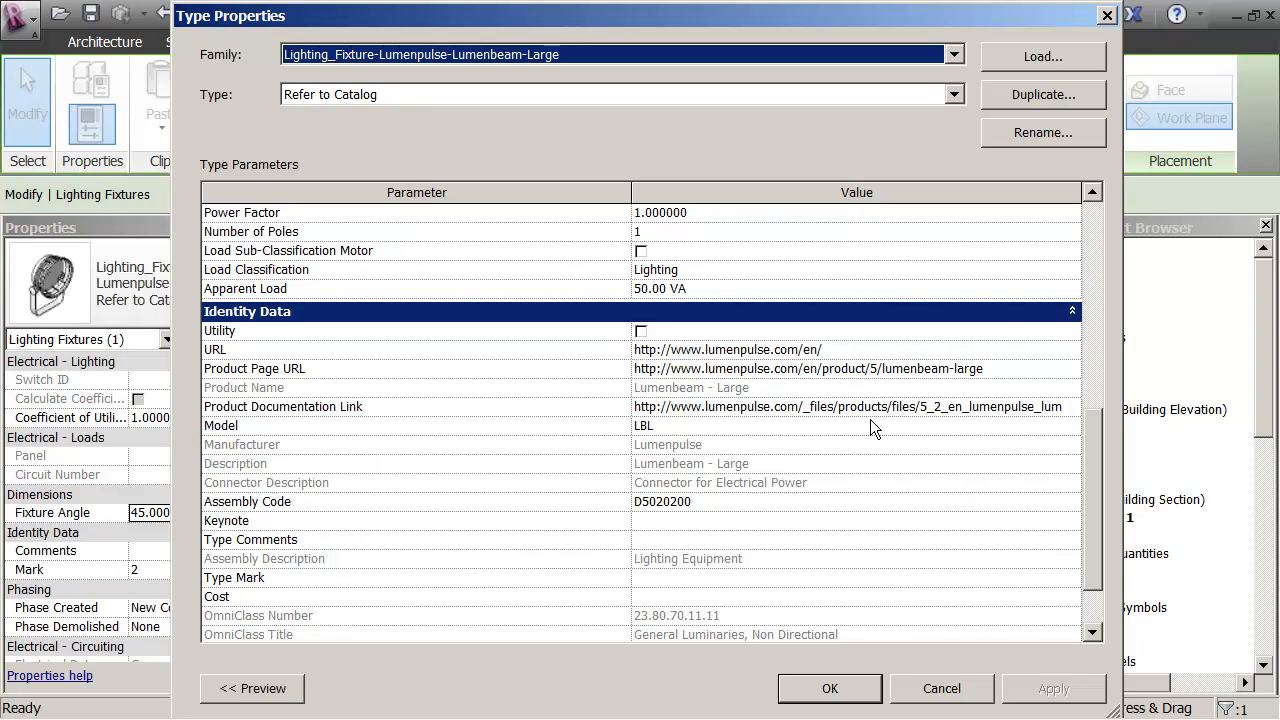
click(1079, 485)
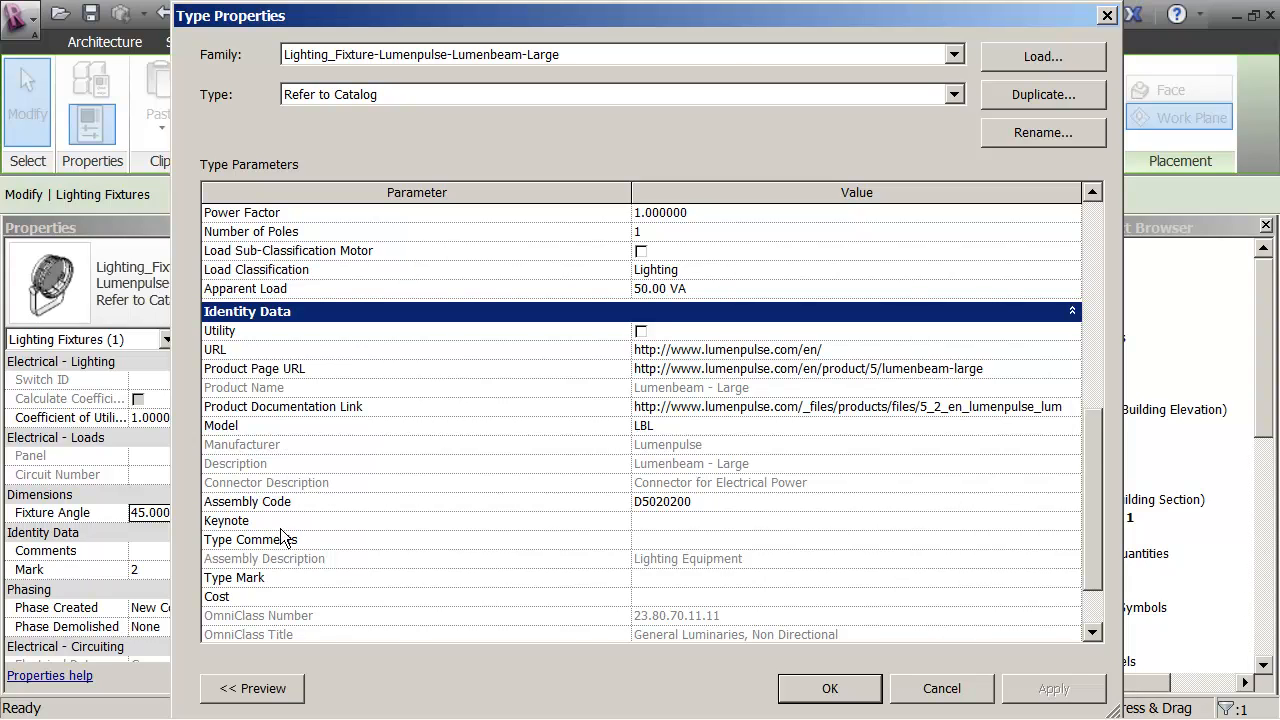
click(686, 519)
click(1071, 520)
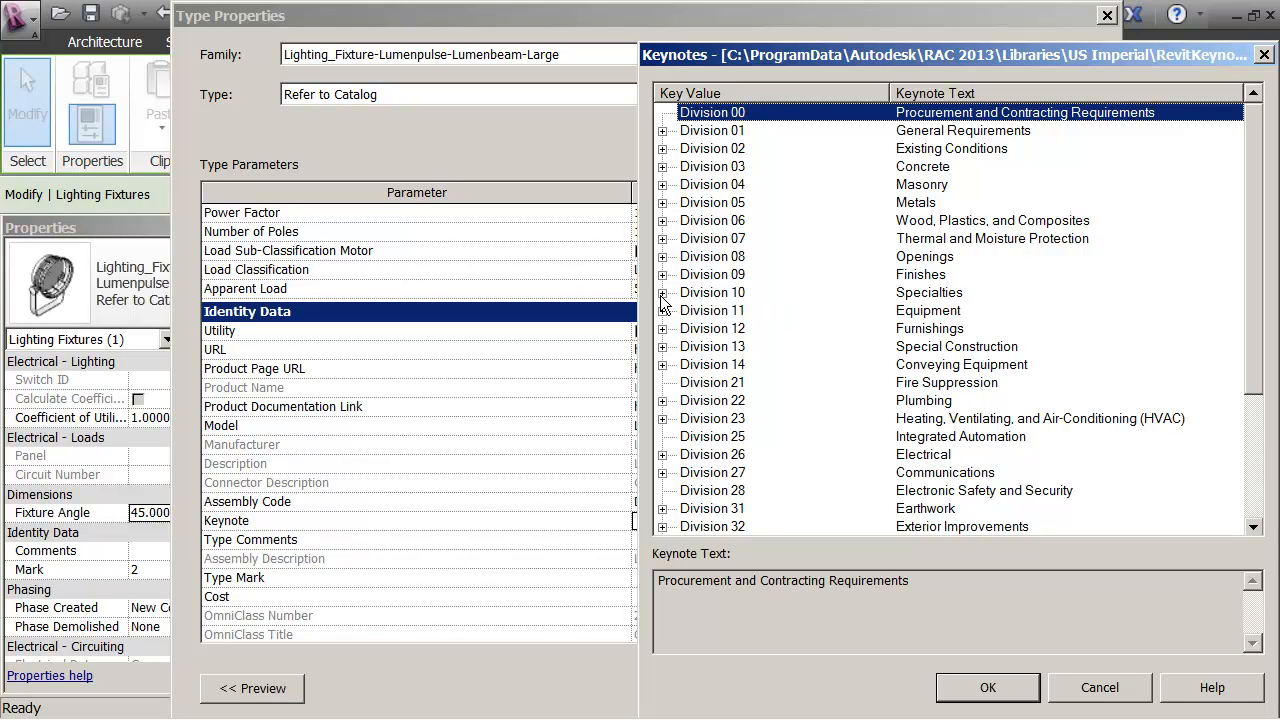
Assign the keynote 26 51 00 Interior Lighting from Division 26 Electrical to the Lumenbeam type
click(670, 454)
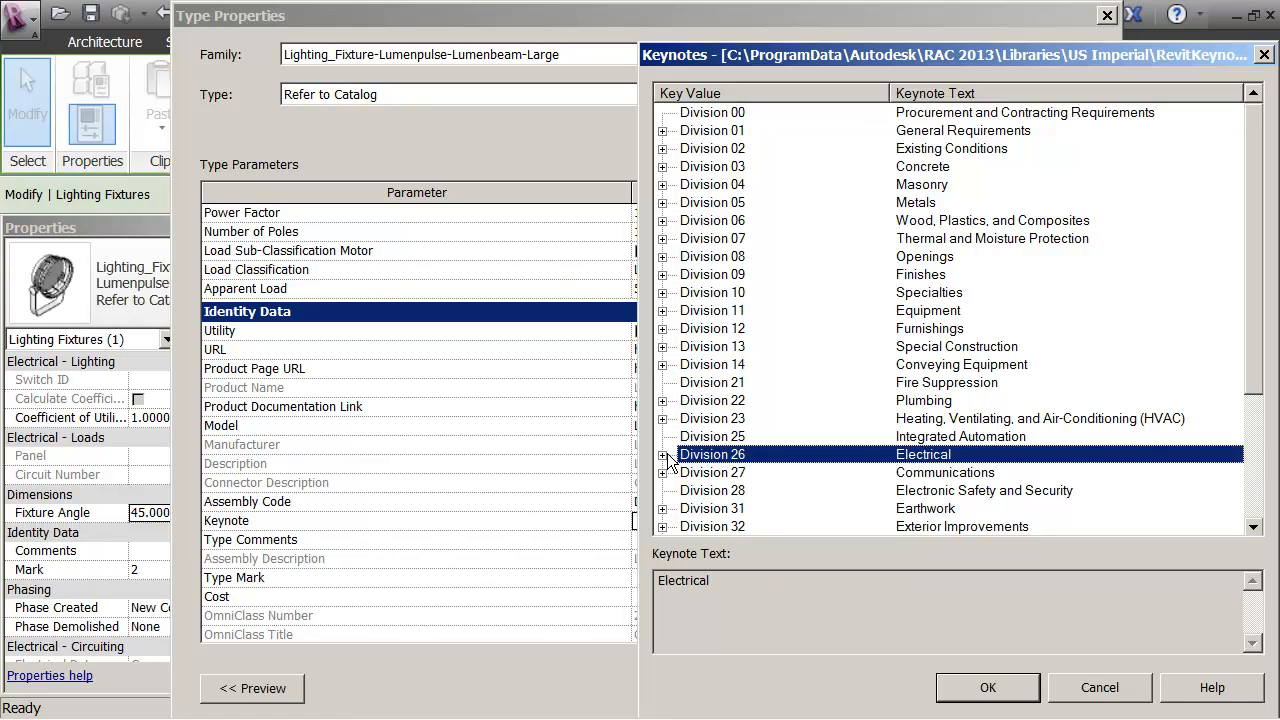
click(662, 454)
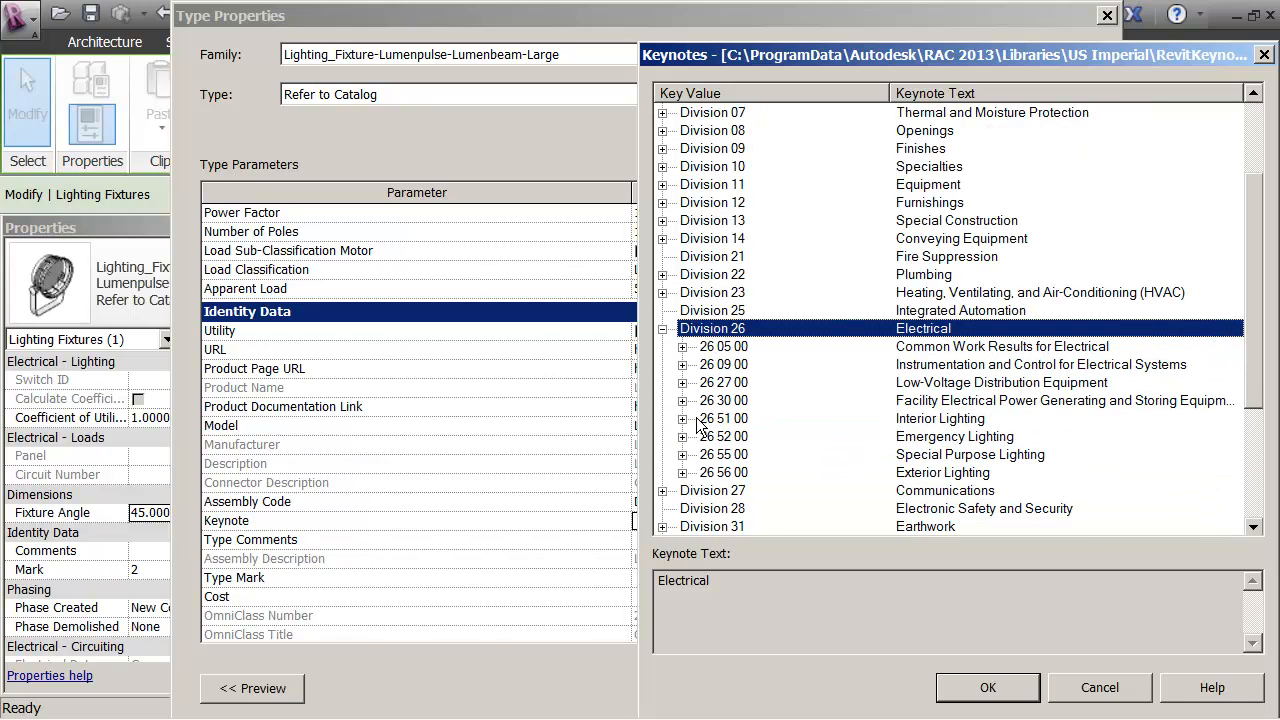
click(682, 419)
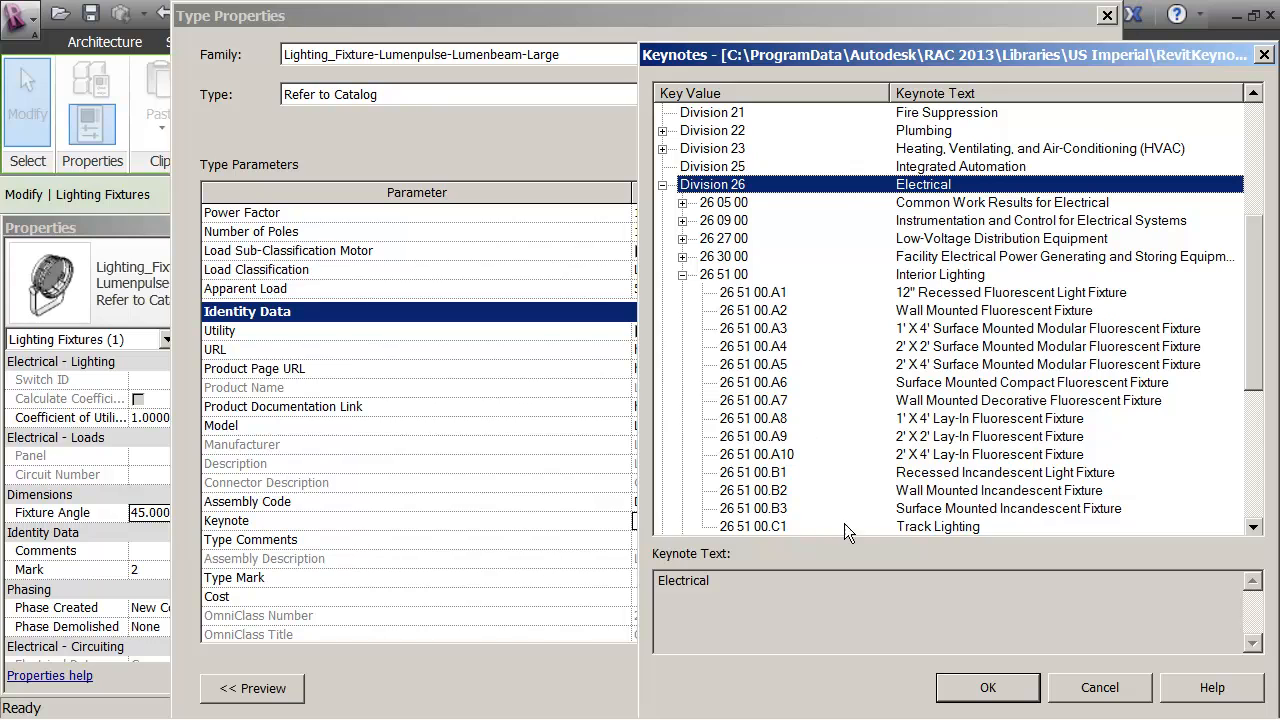
scroll(858, 481, down, 4)
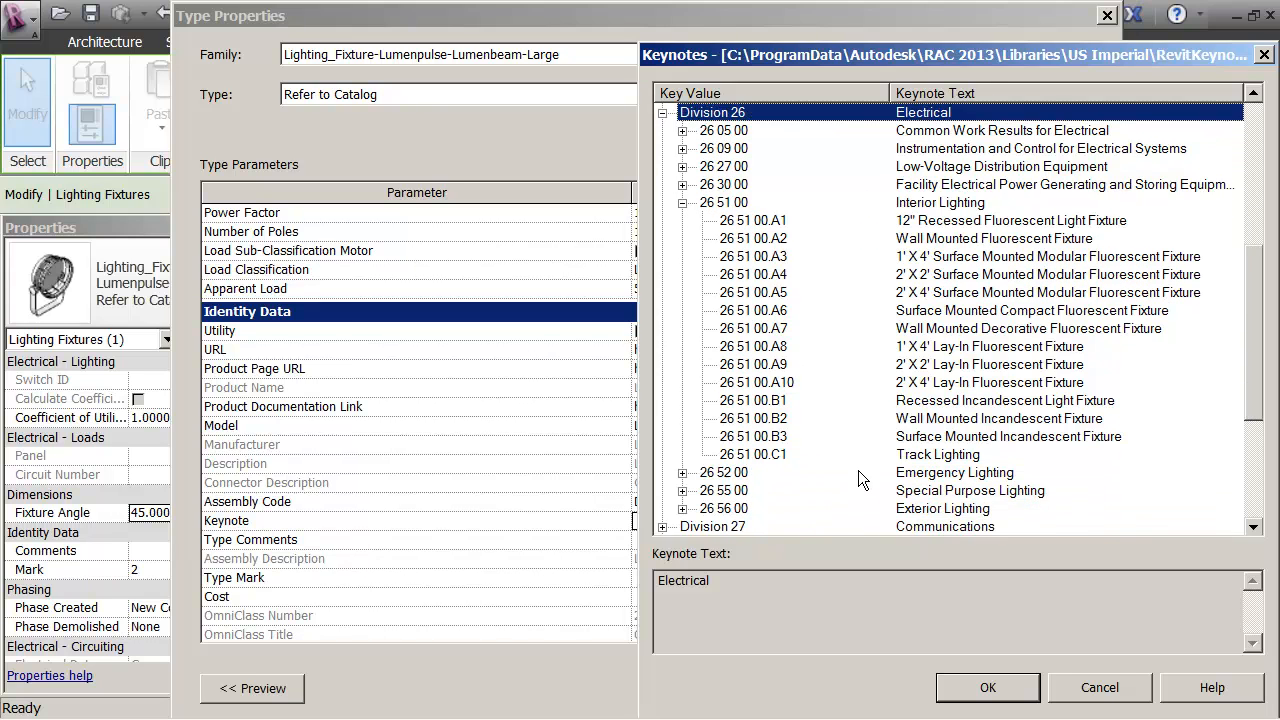
scroll(858, 470, up, 5)
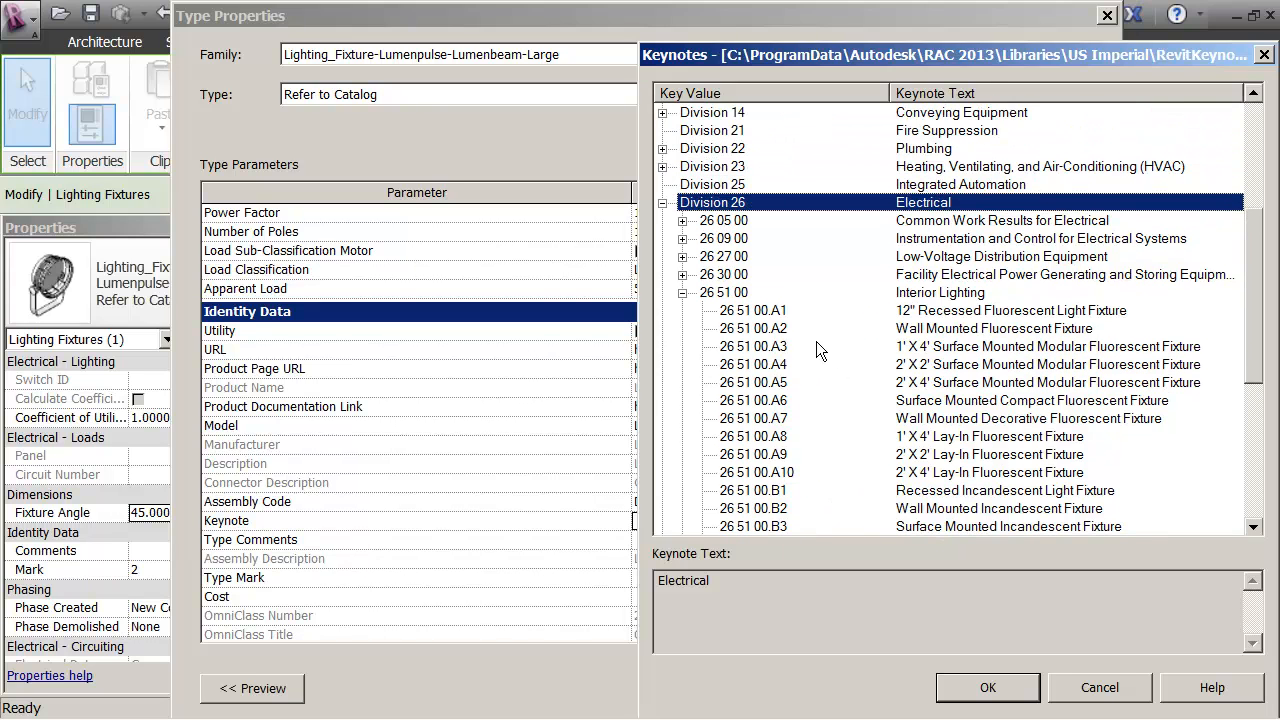
double_click(717, 297)
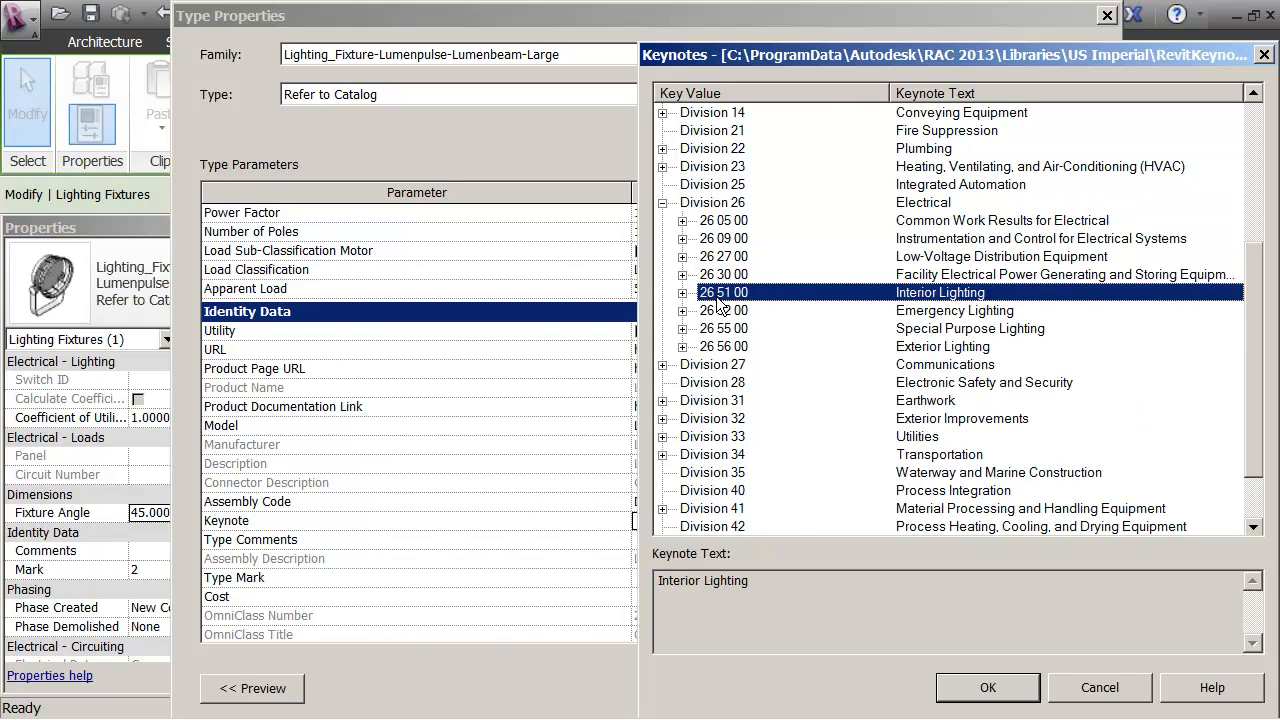
click(990, 690)
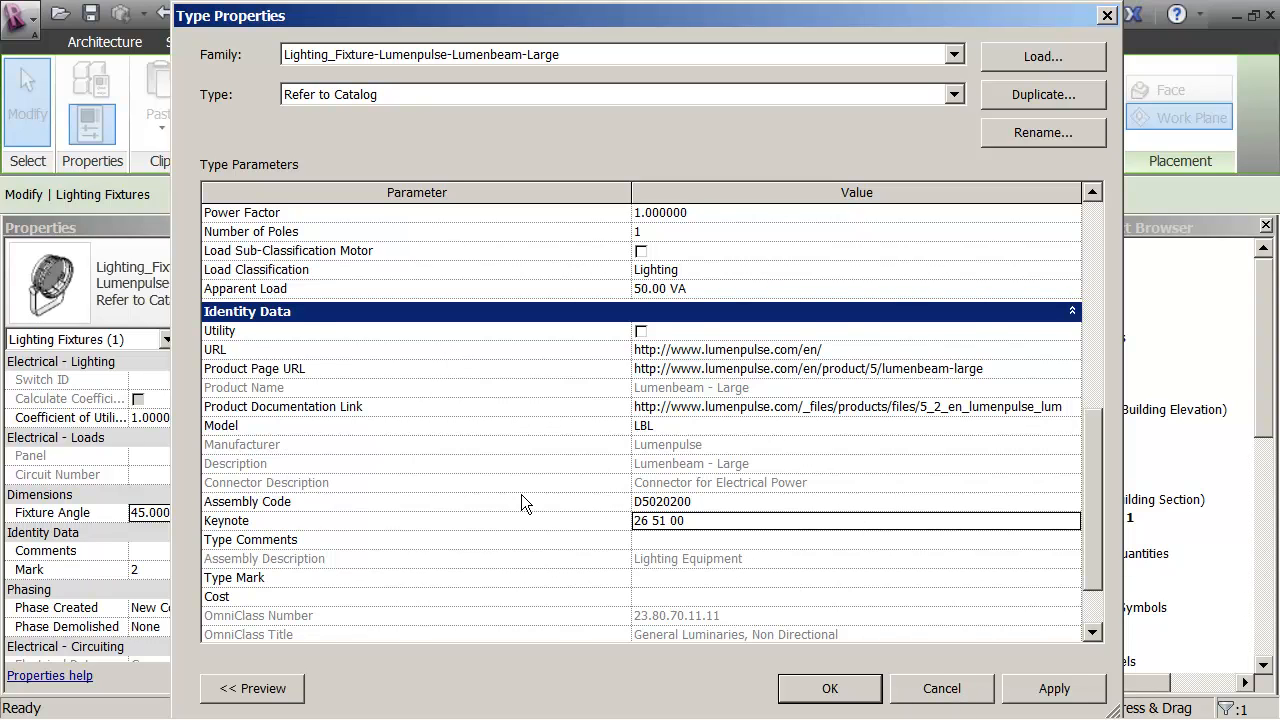
Set the Lumenbeam type's Type Mark to A, accept the type properties and deselect the fixture
scroll(521, 494, down, 1)
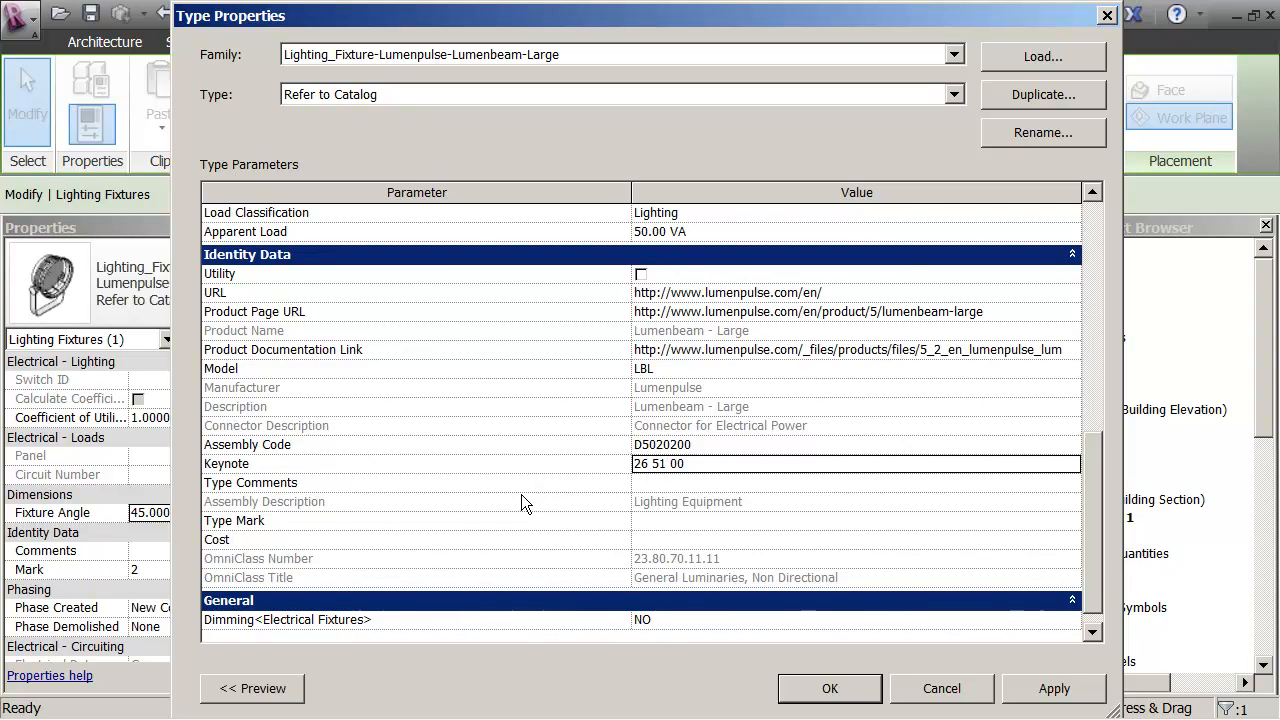
scroll(521, 494, down, 1)
click(668, 502)
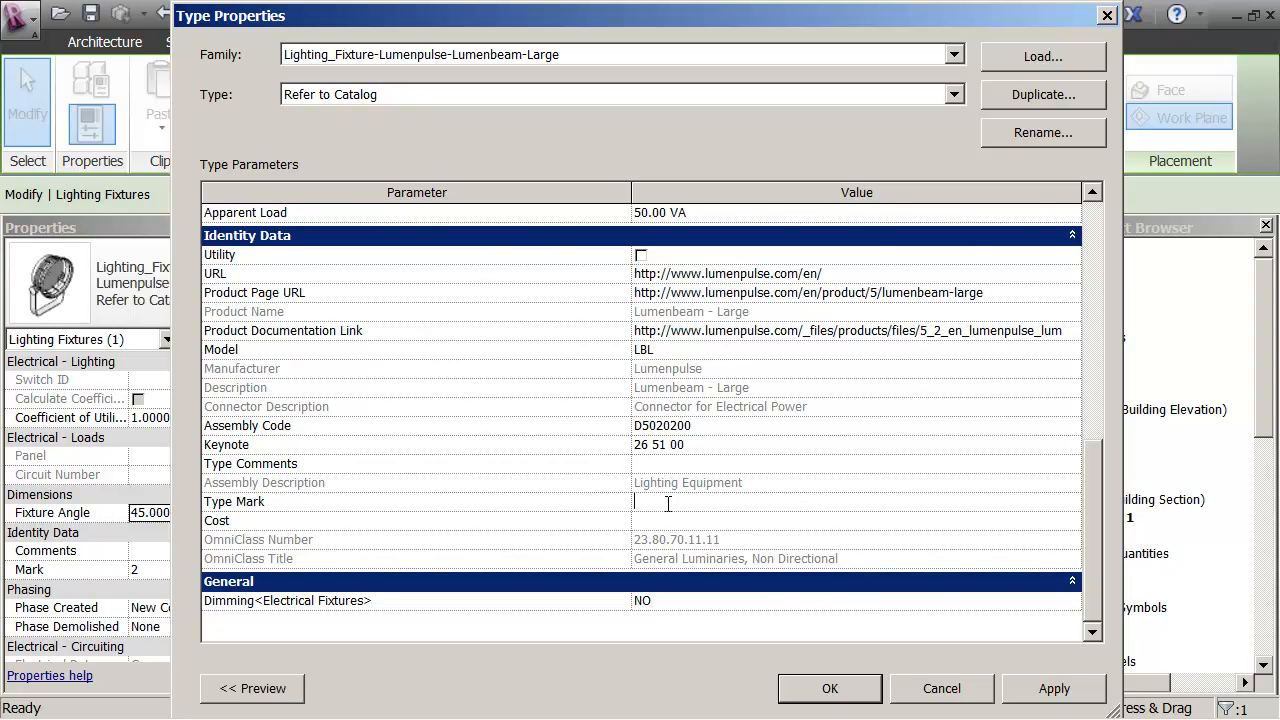
text(A)
click(830, 690)
click(714, 565)
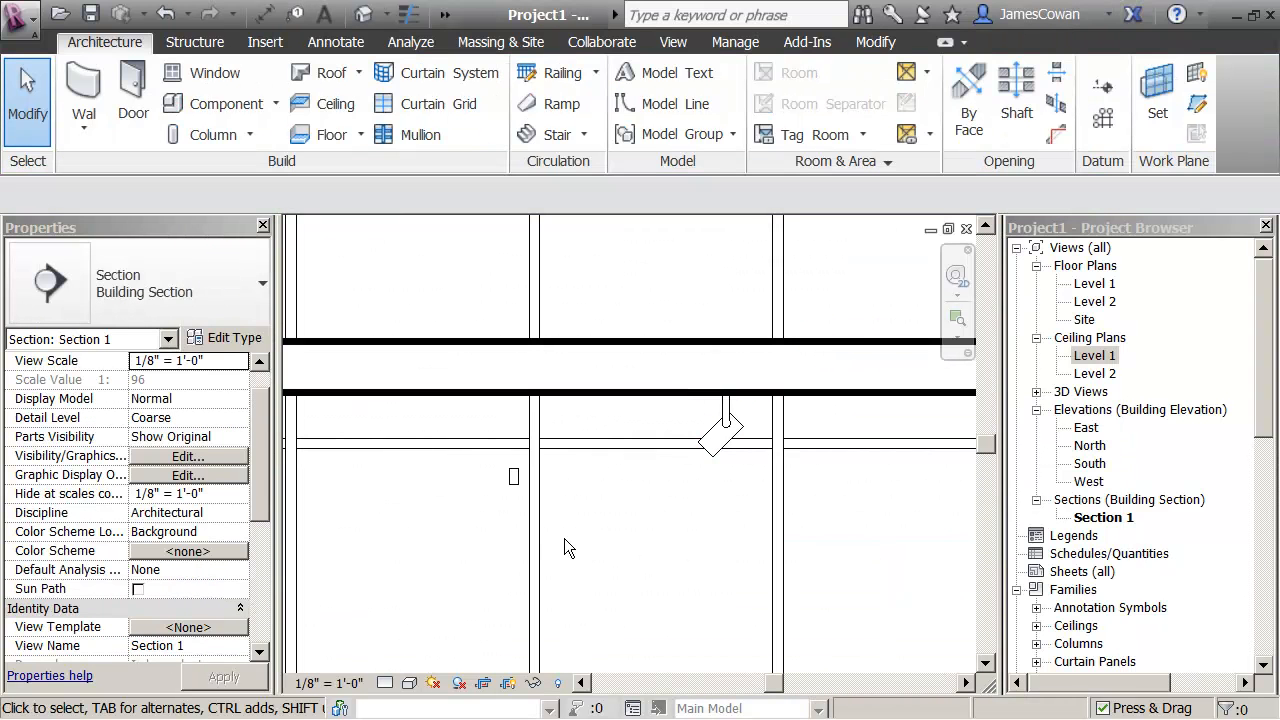
Set the Type Mark of the pendant fixture's type to B, accept the type properties and deselect the pendant
click(512, 478)
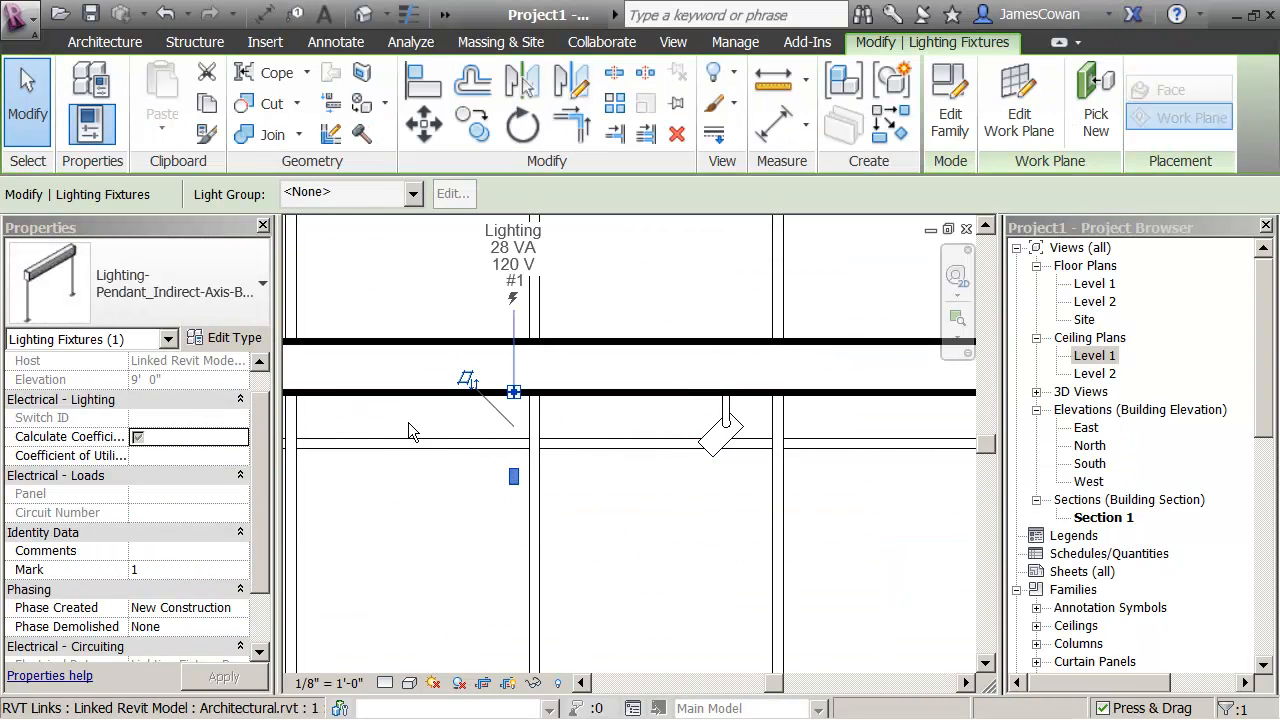
click(224, 338)
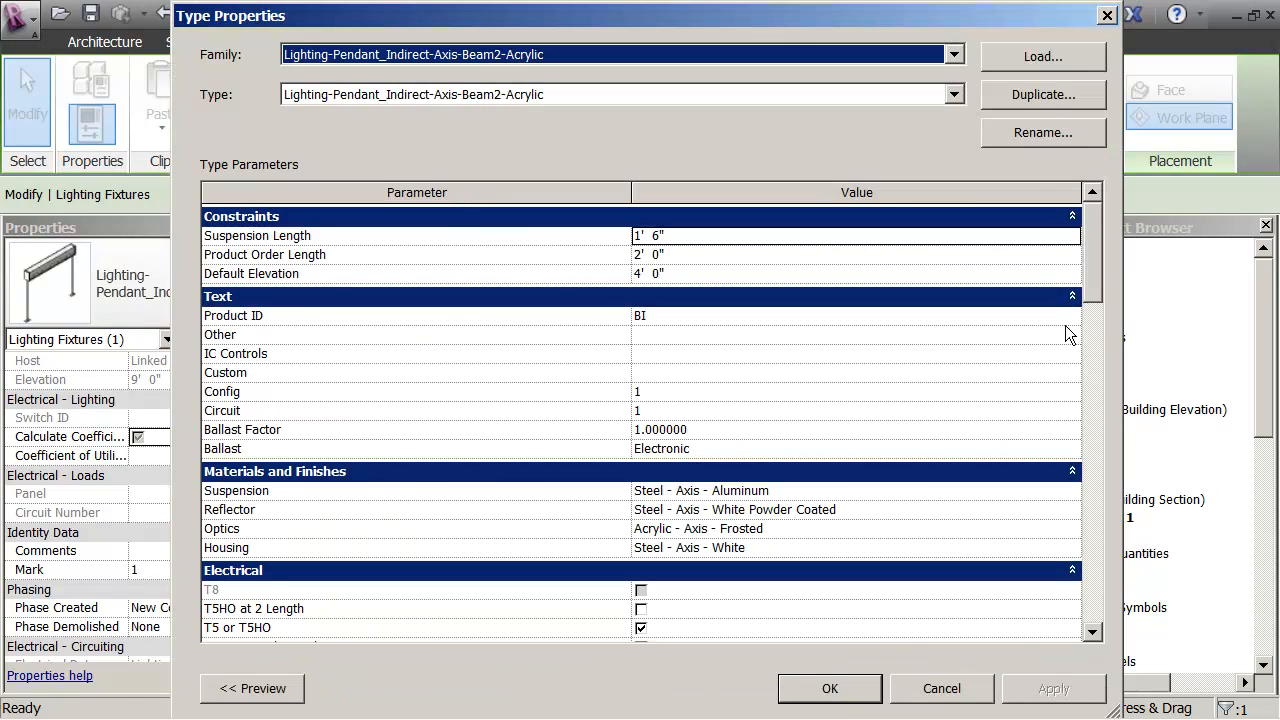
drag(1095, 272, 1070, 467)
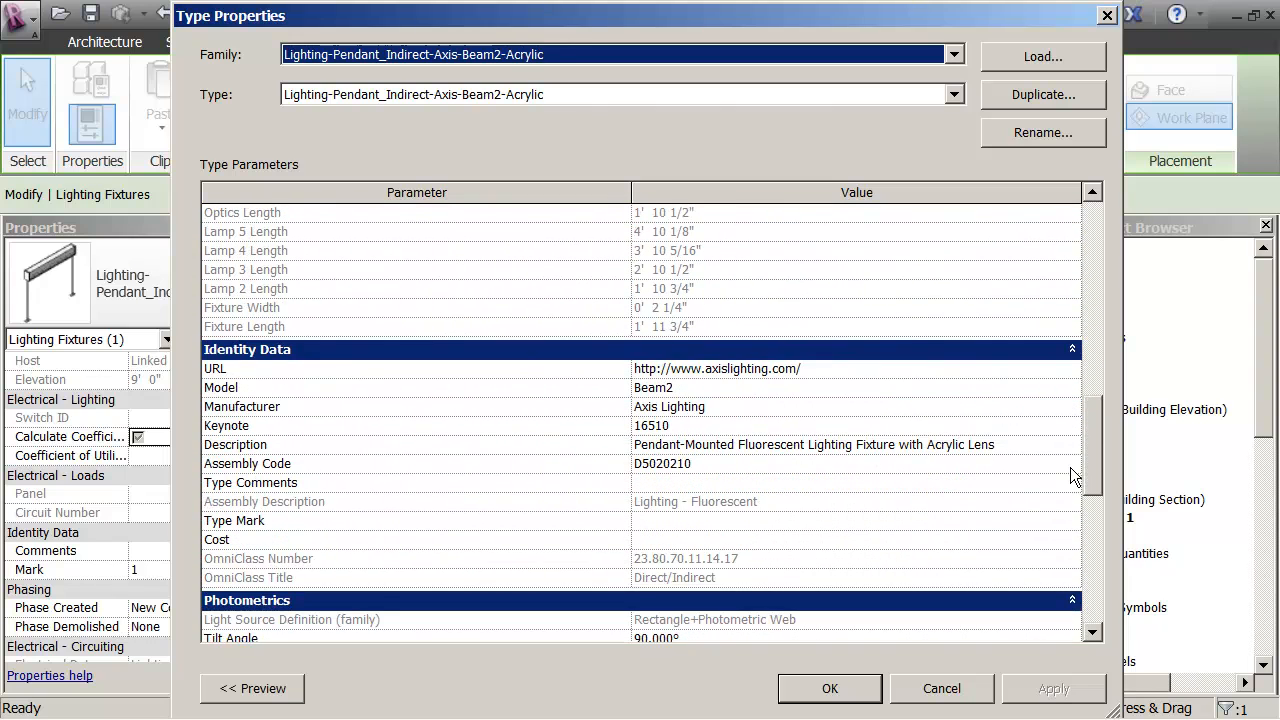
click(677, 522)
text(B)
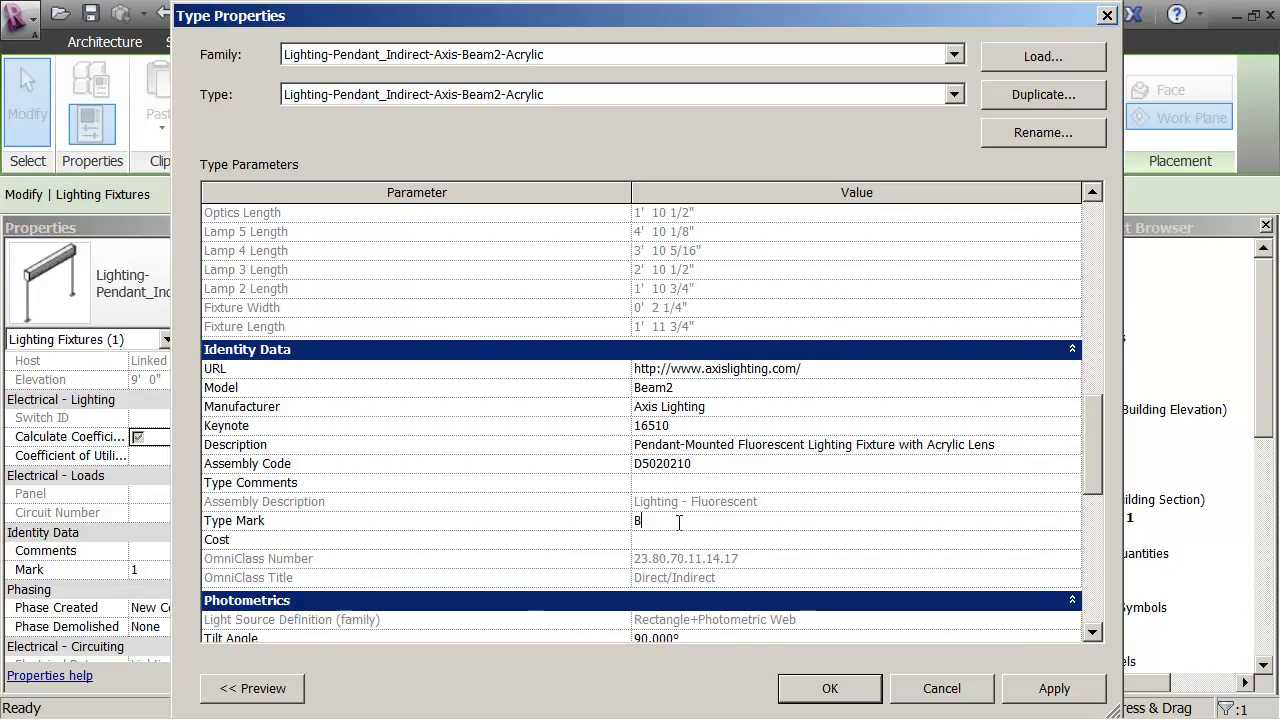
click(812, 688)
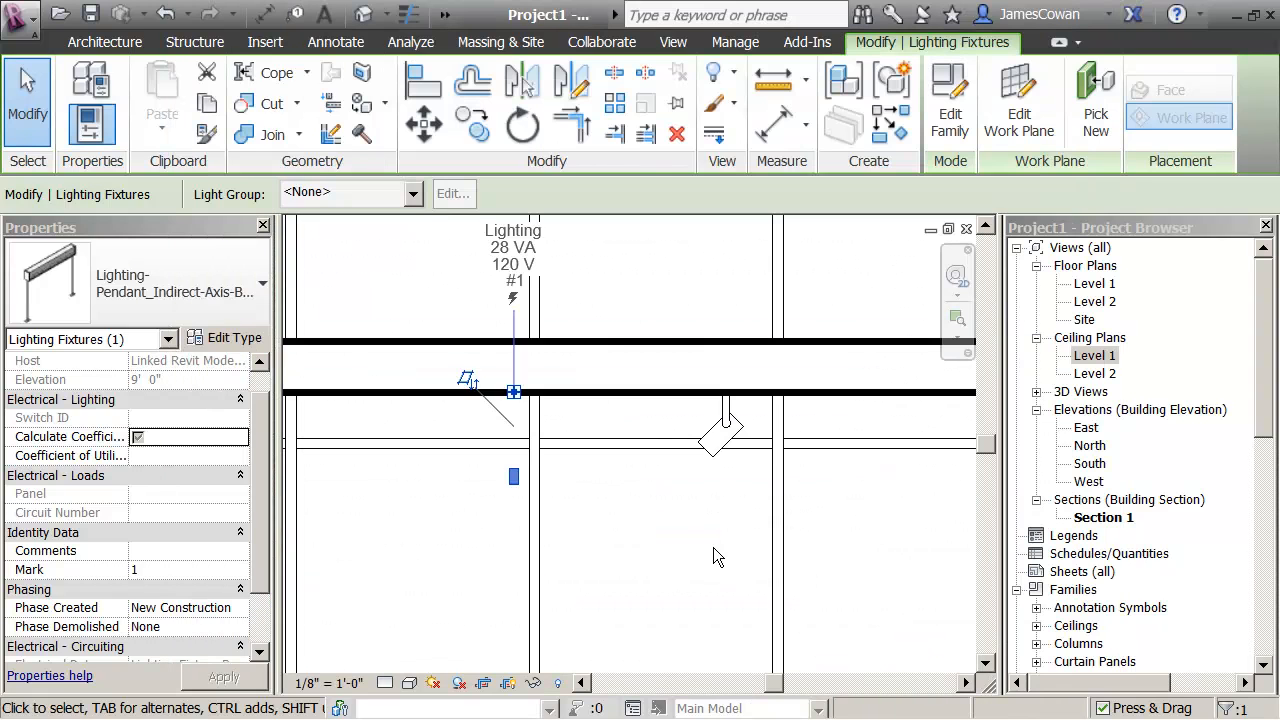
click(696, 524)
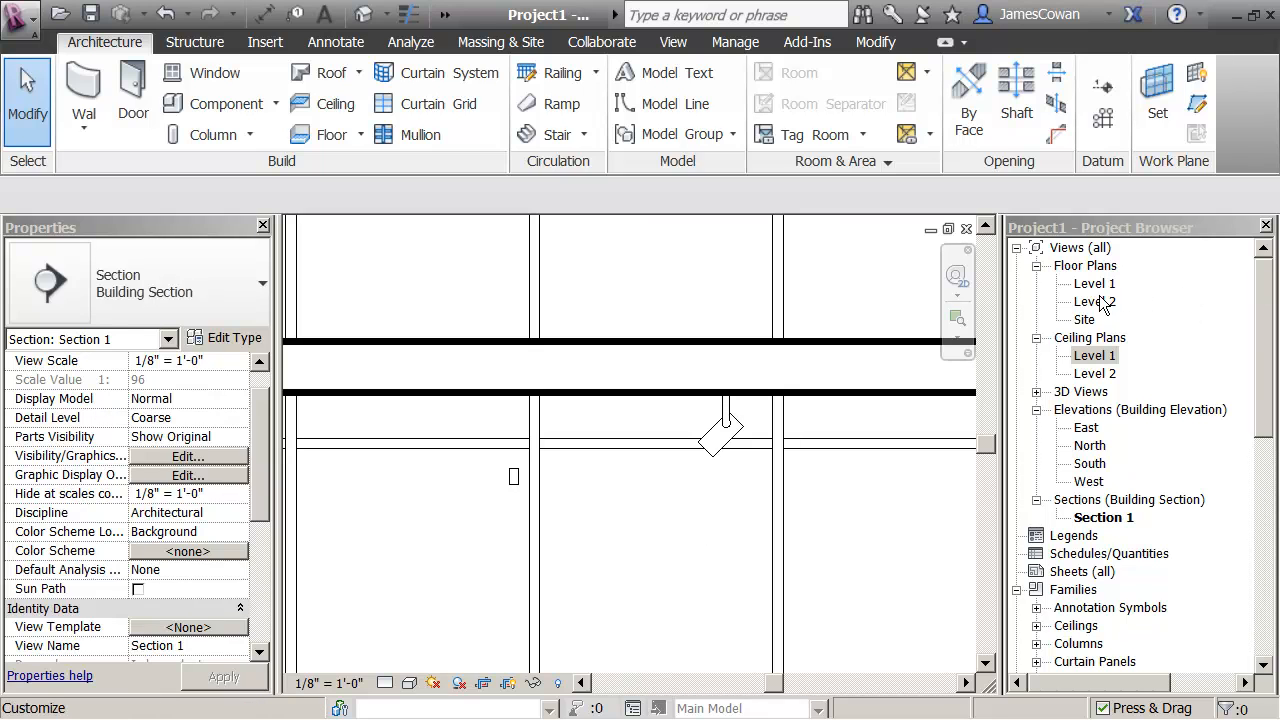
Open the Level 1 ceiling plan and focus on the pendant and Lumenbeam fixtures
click(1078, 359)
double_click(1090, 356)
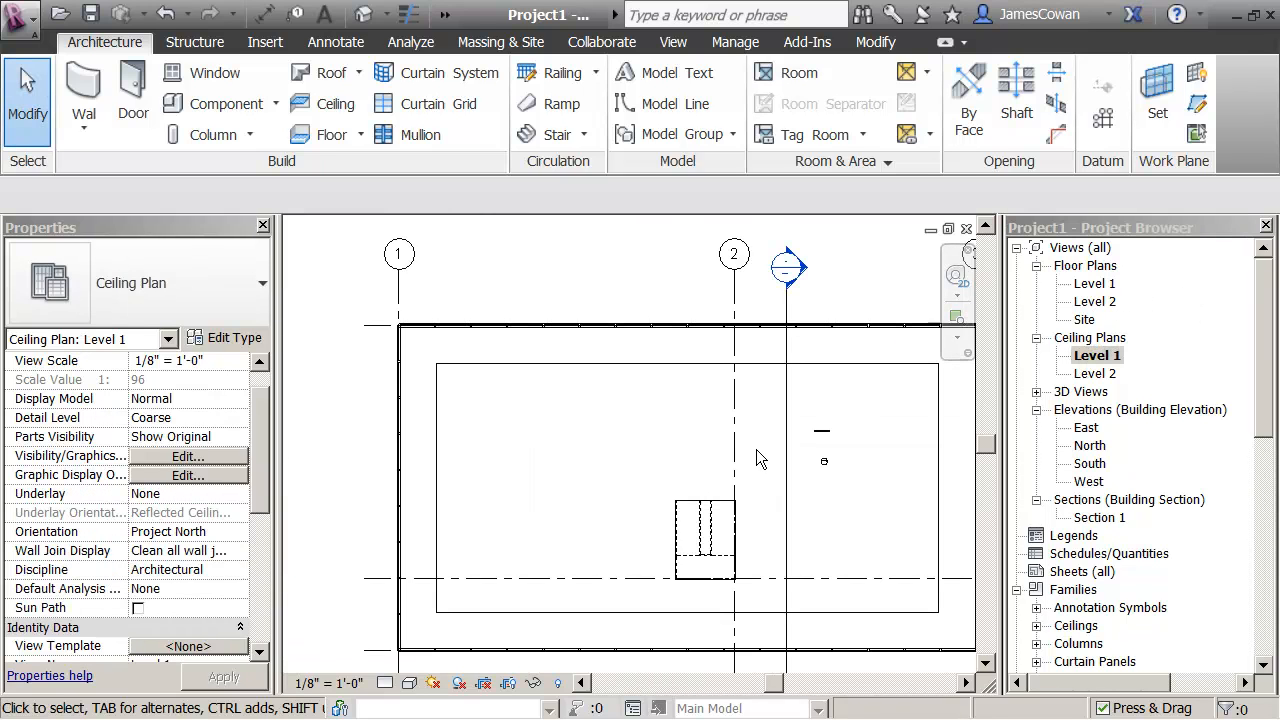
scroll(858, 448, up, 5)
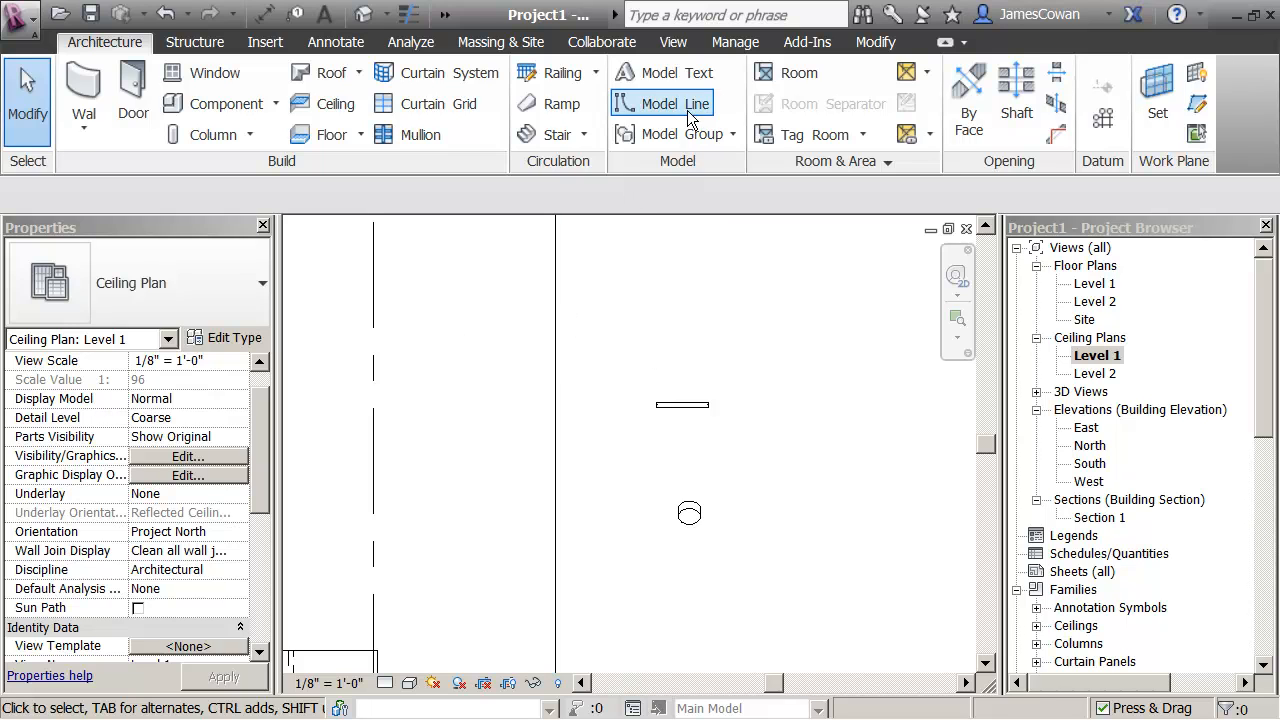
Start tagging the pendant by category and load the Lighting Fixture Tag family from the Annotations Electrical folder
click(338, 45)
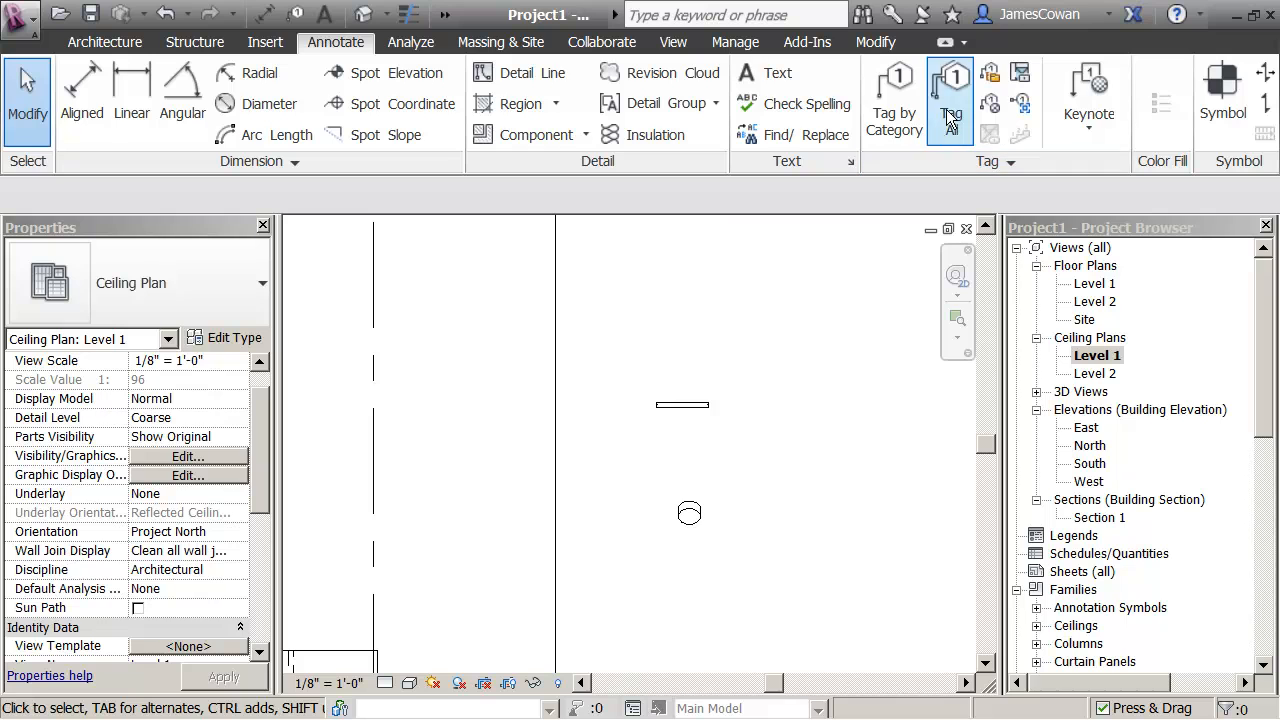
click(893, 108)
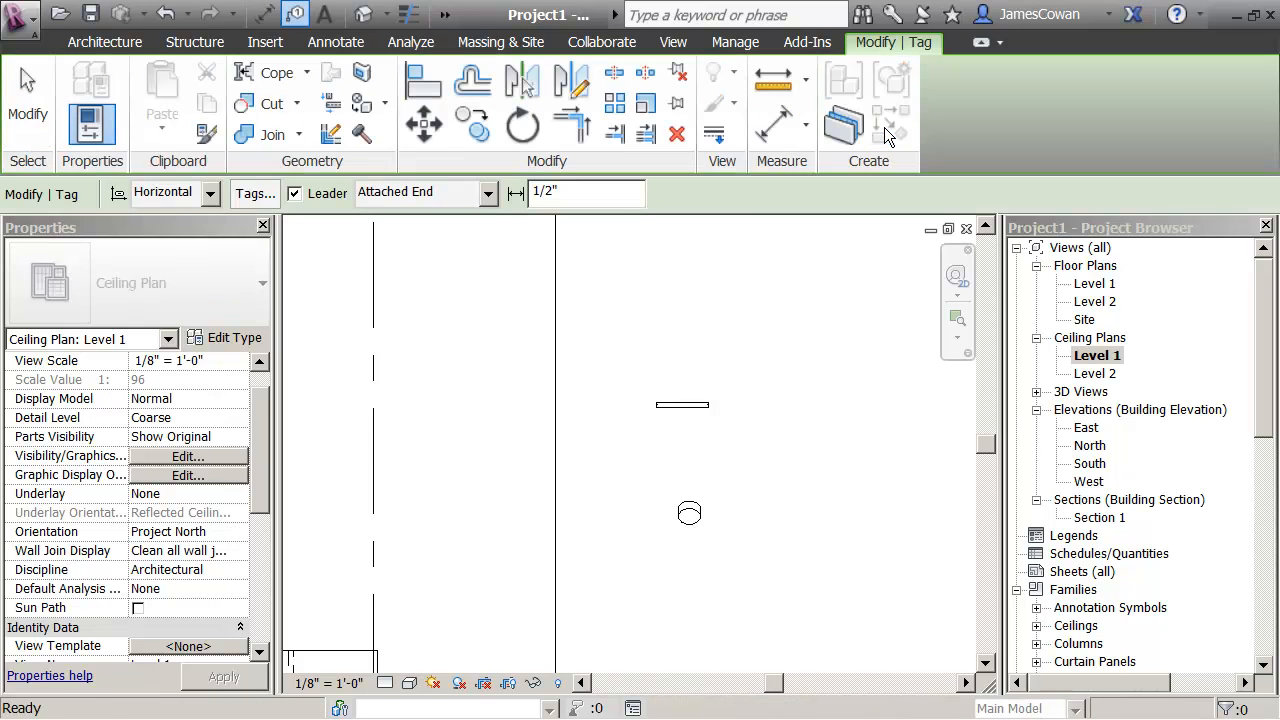
click(679, 407)
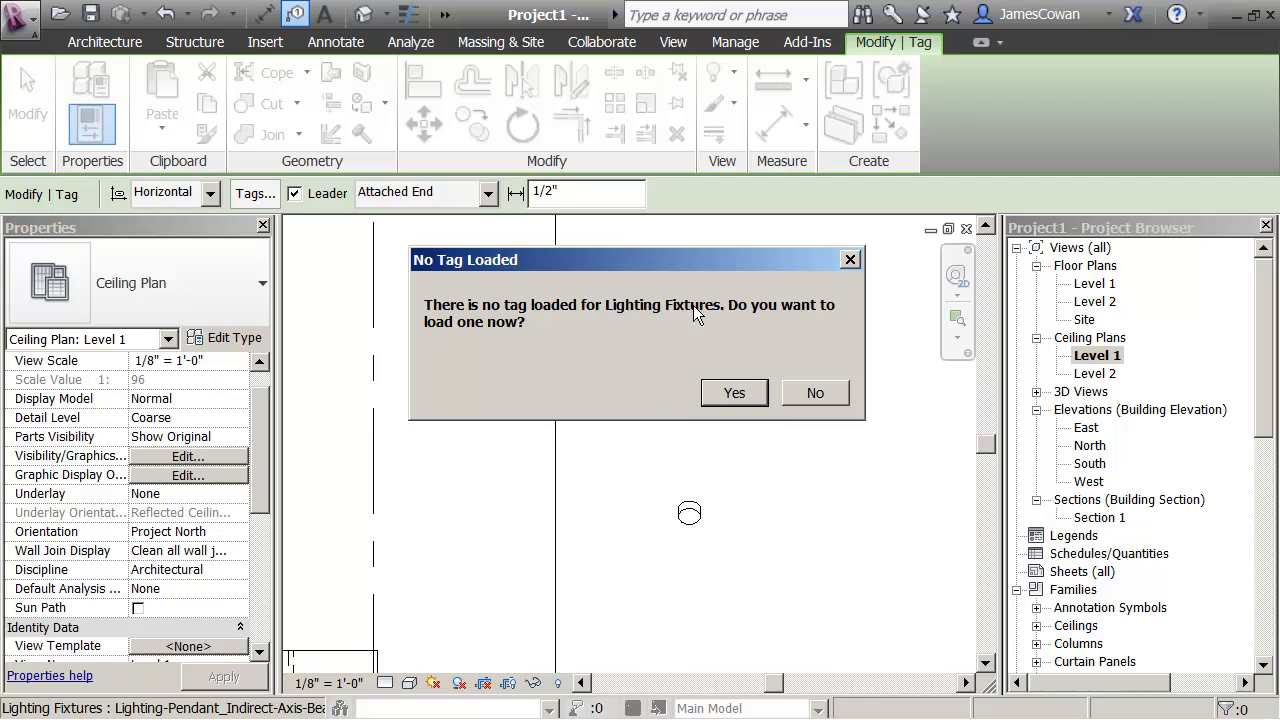
click(745, 390)
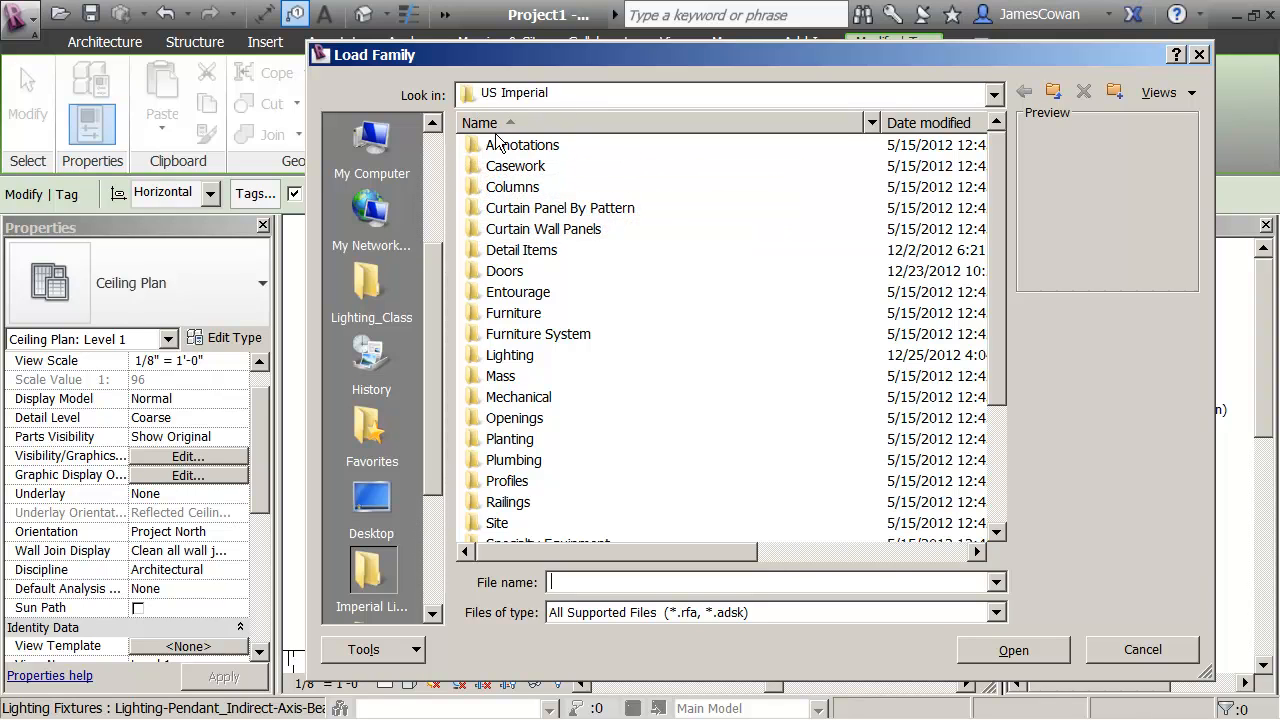
double_click(474, 152)
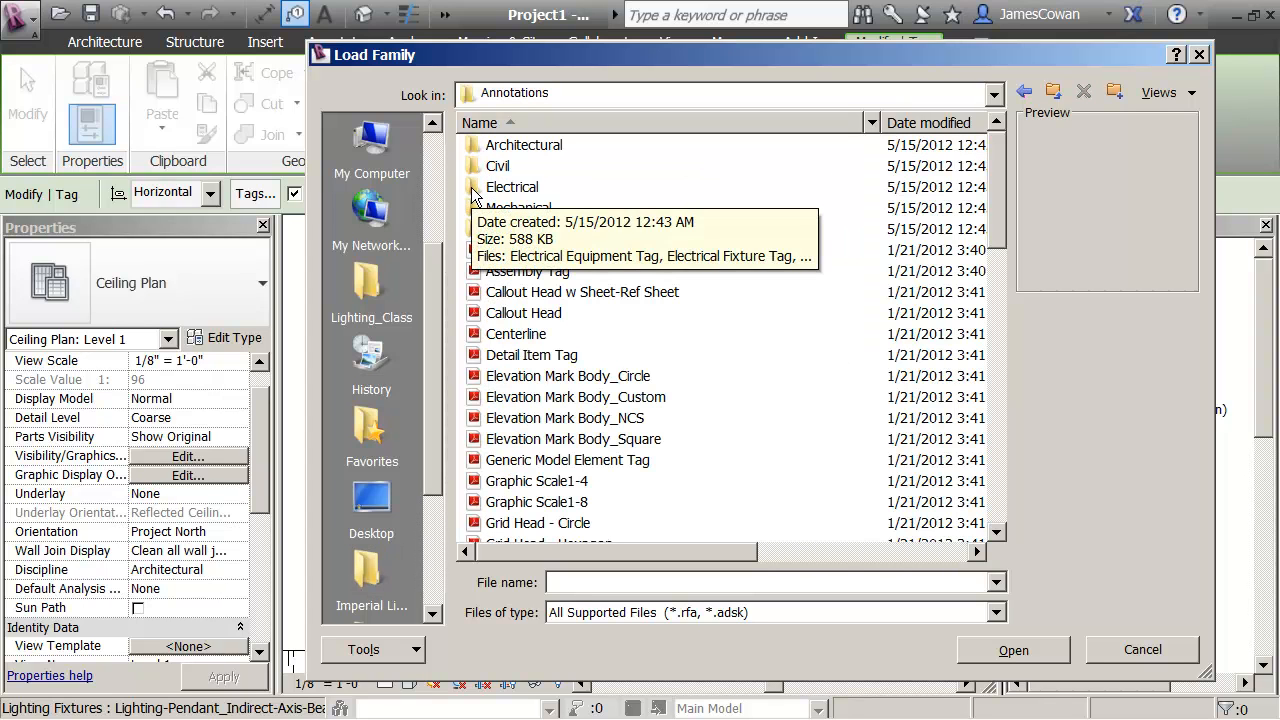
double_click(473, 188)
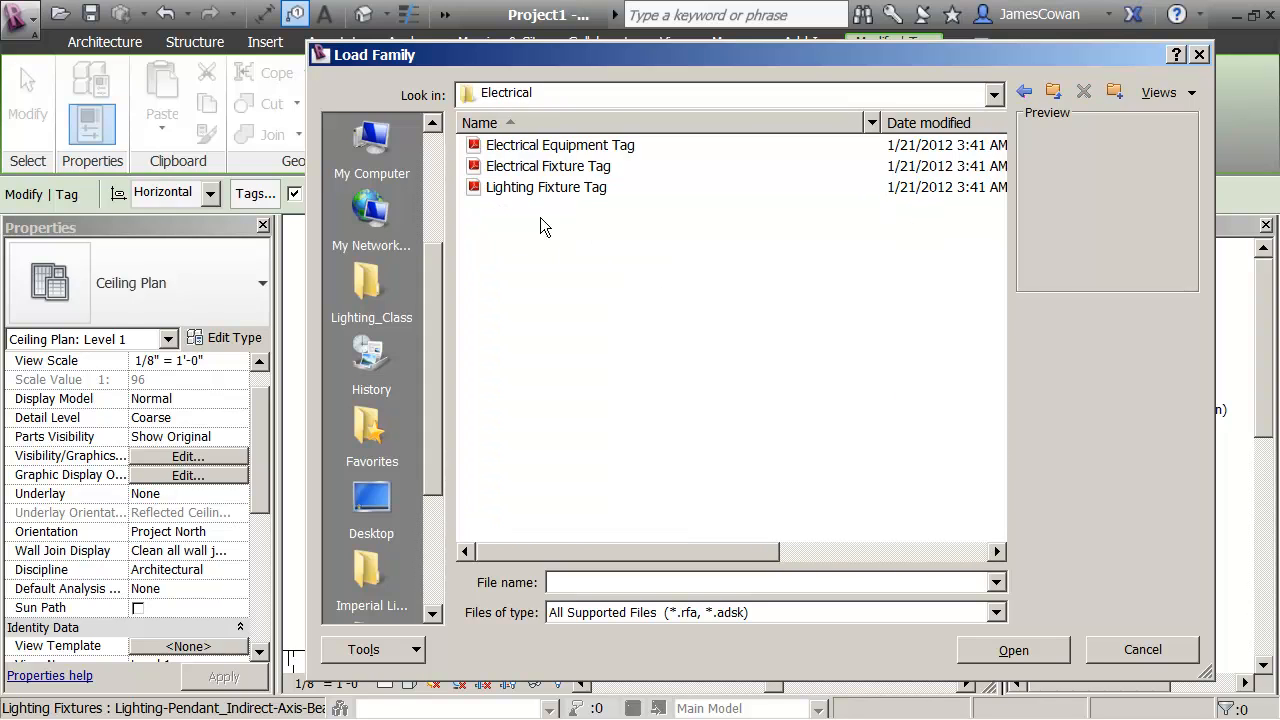
click(508, 188)
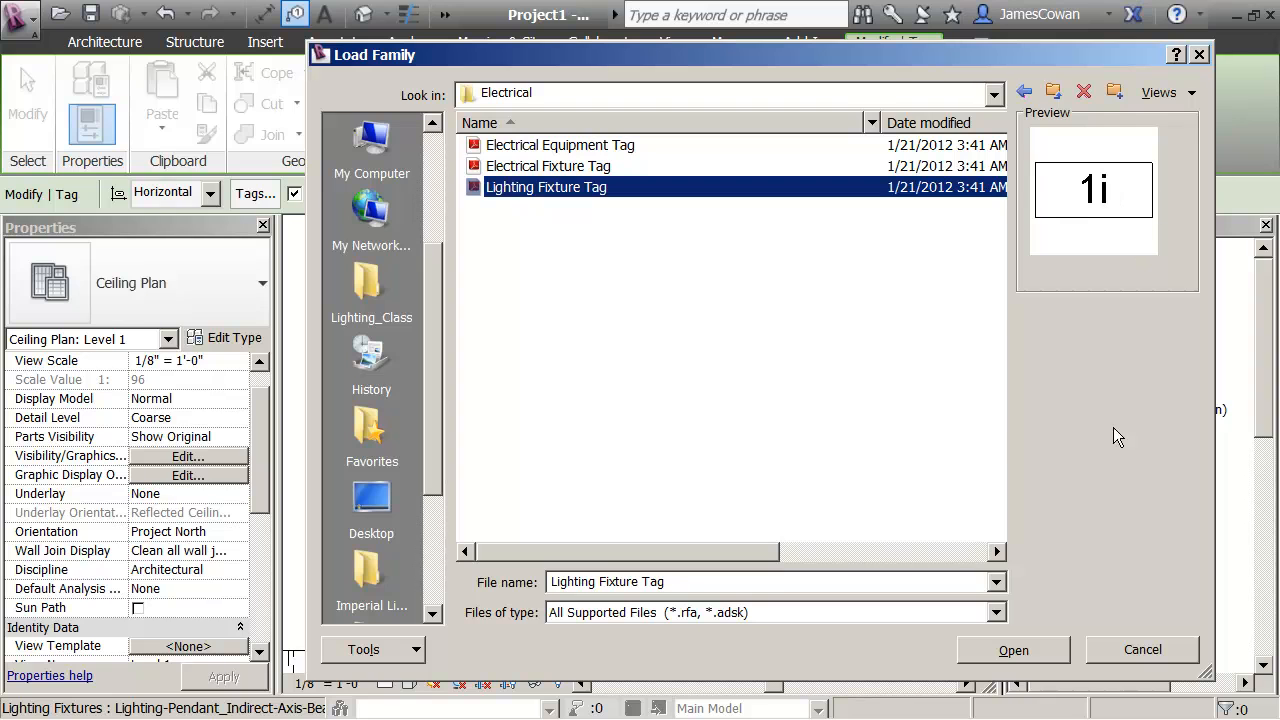
click(1039, 651)
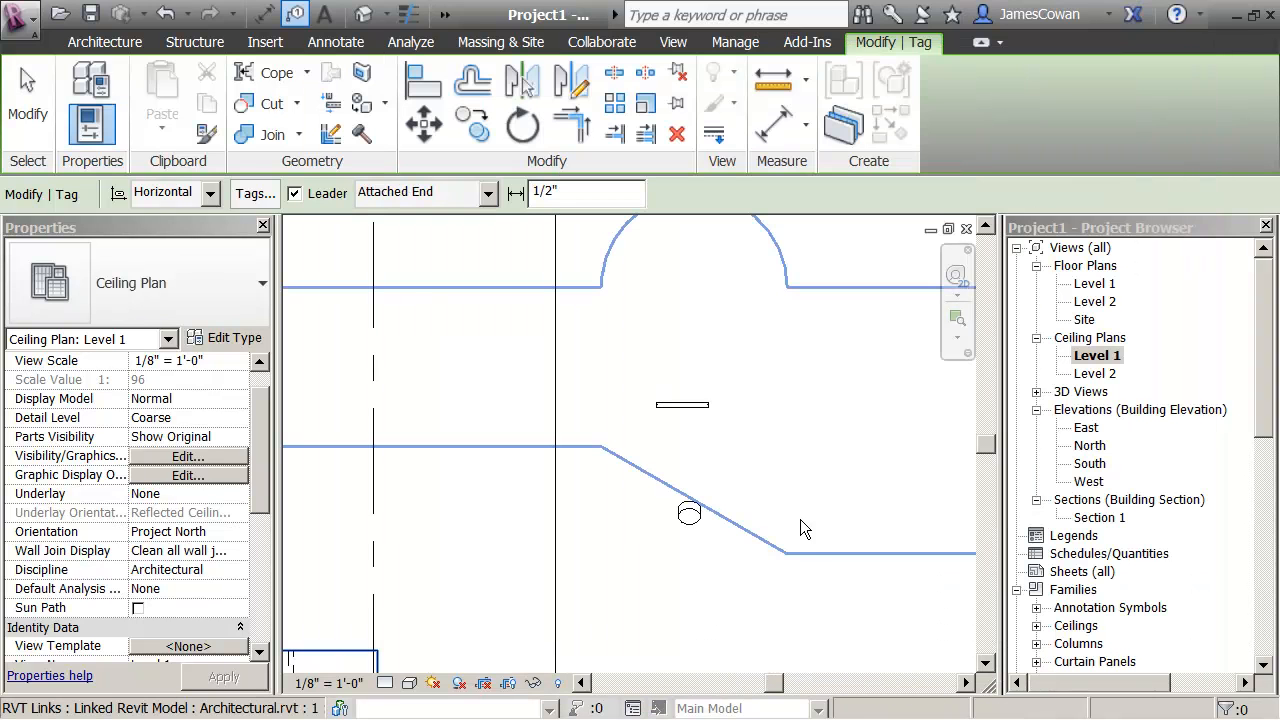
Tag the pendant and the Lumenbeam fixture by category without leaders, and end the tagging command
click(697, 404)
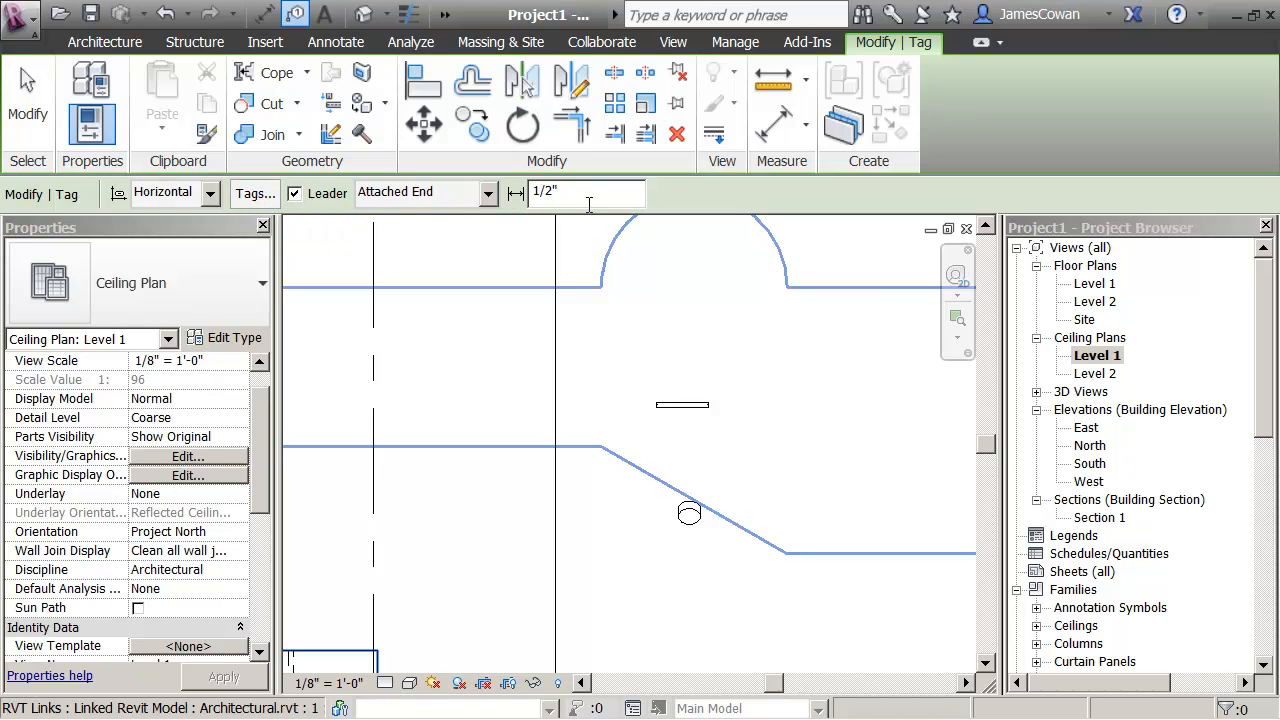
click(294, 193)
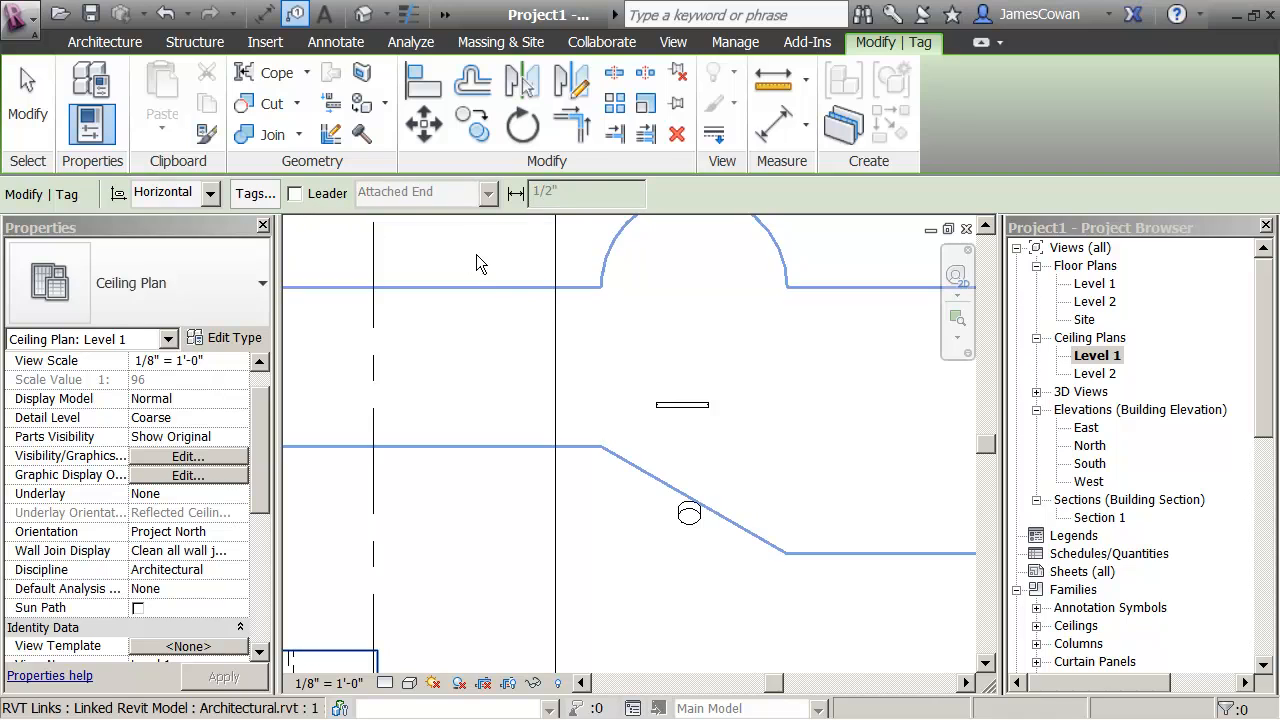
click(692, 408)
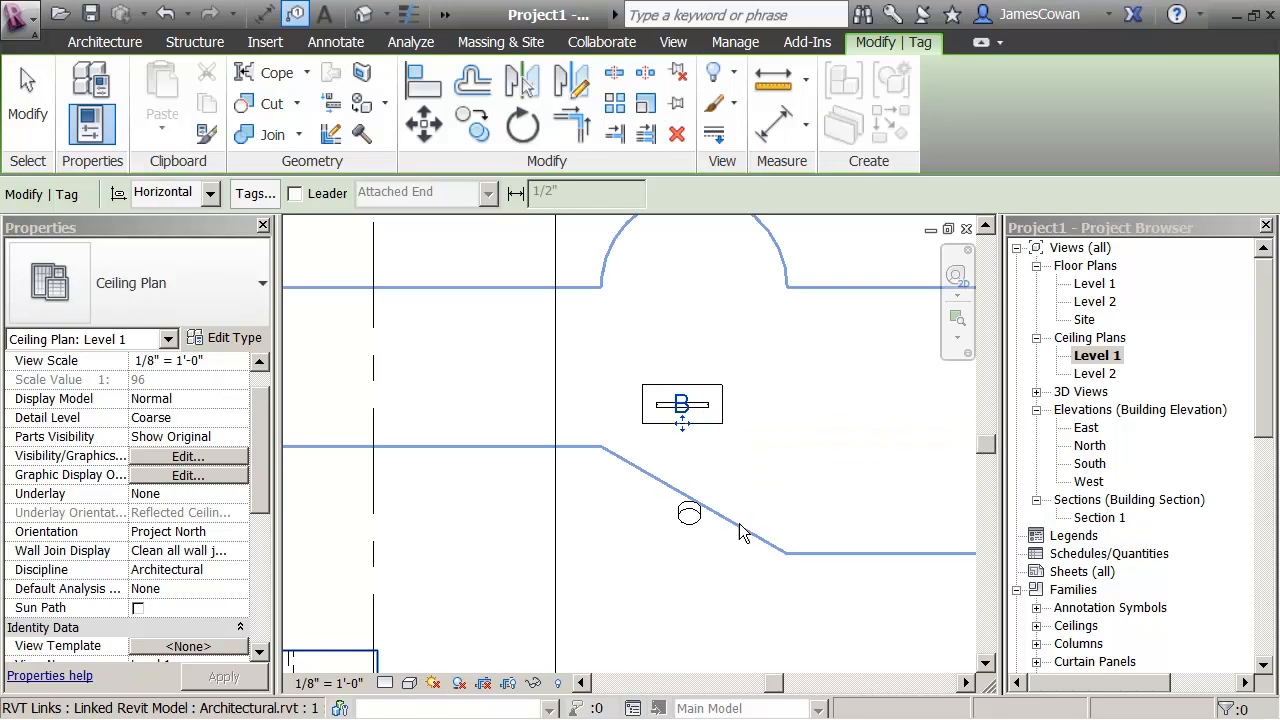
click(685, 528)
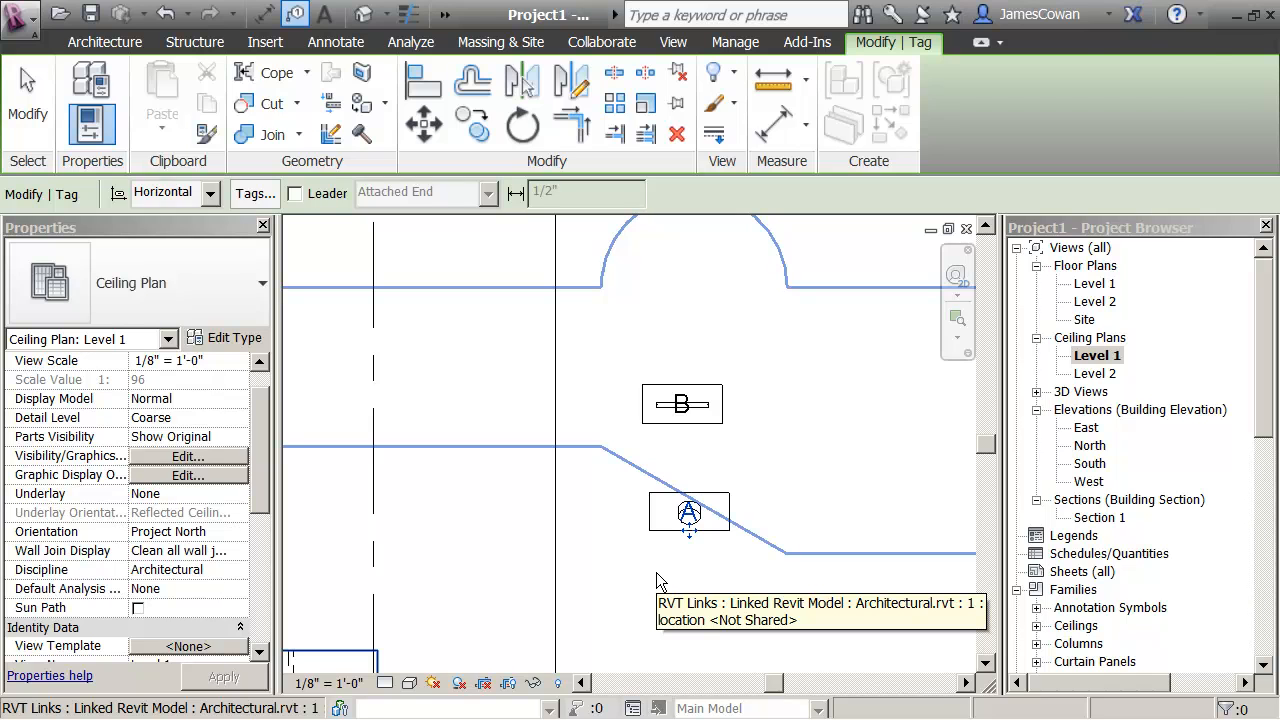
key(Escape)
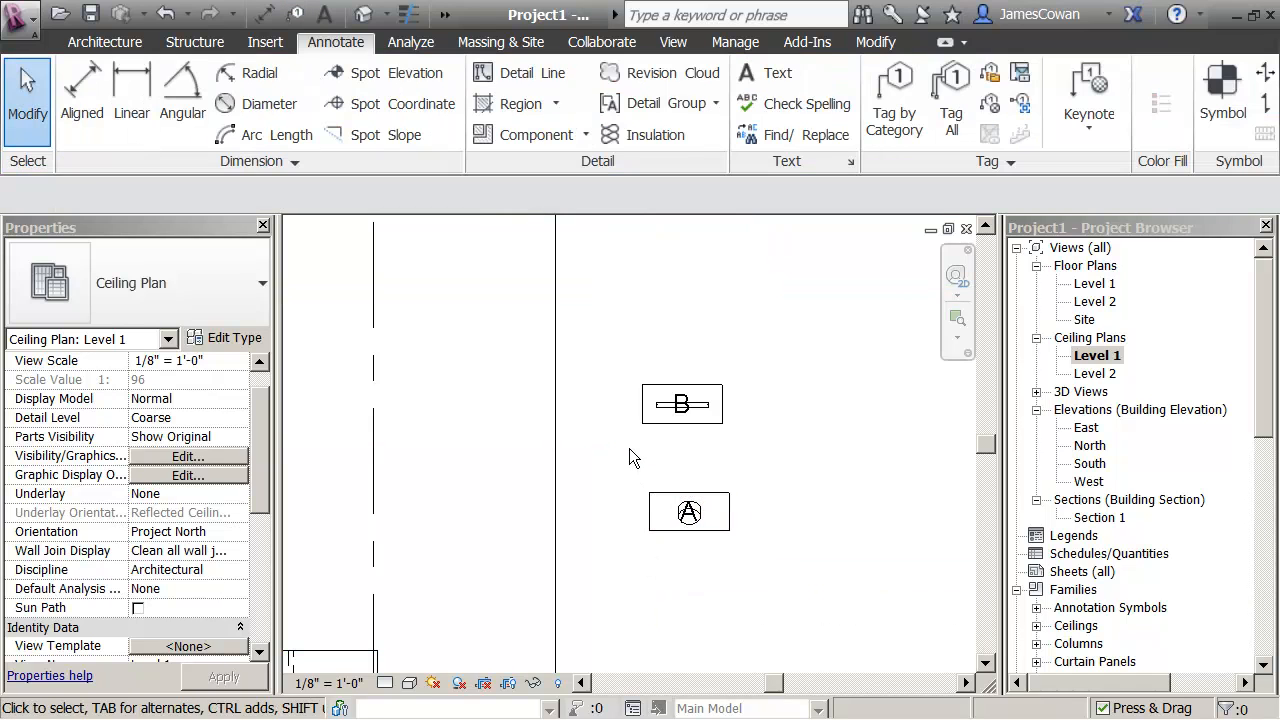
Set the Type Mark of the pendant fixture's type to Ia, accept the type properties and deselect the pendant
click(666, 414)
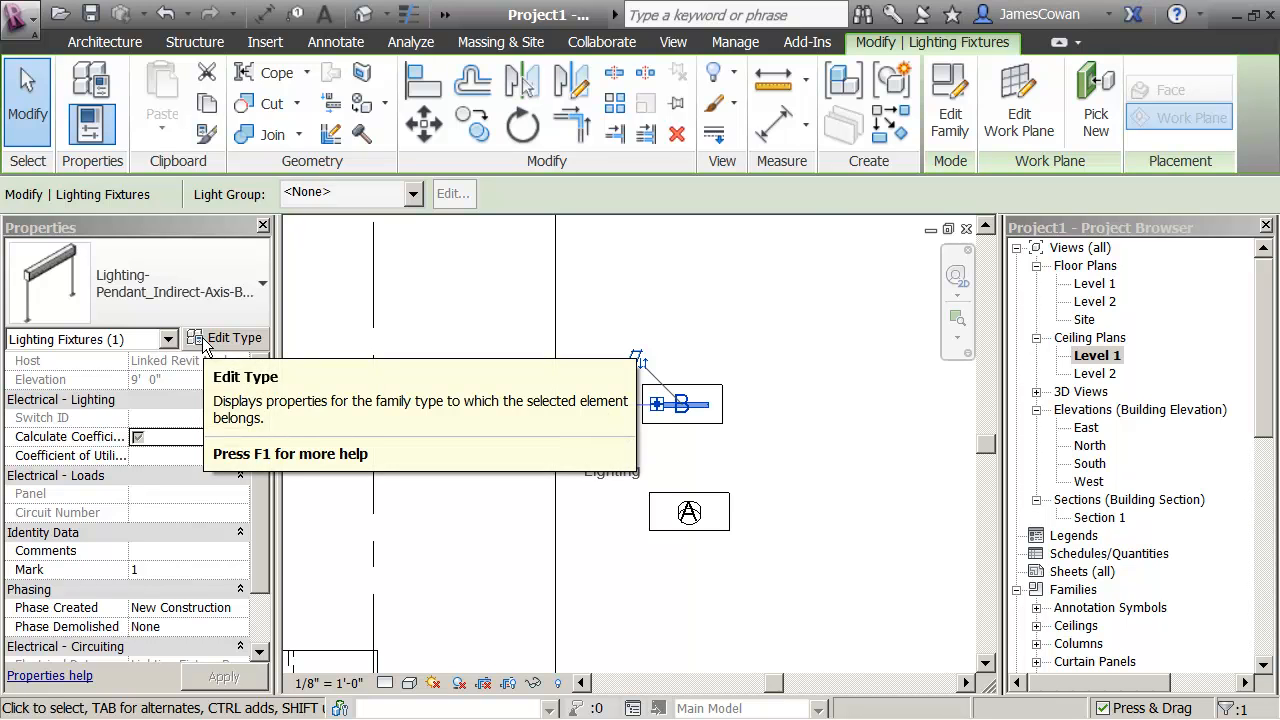
click(226, 338)
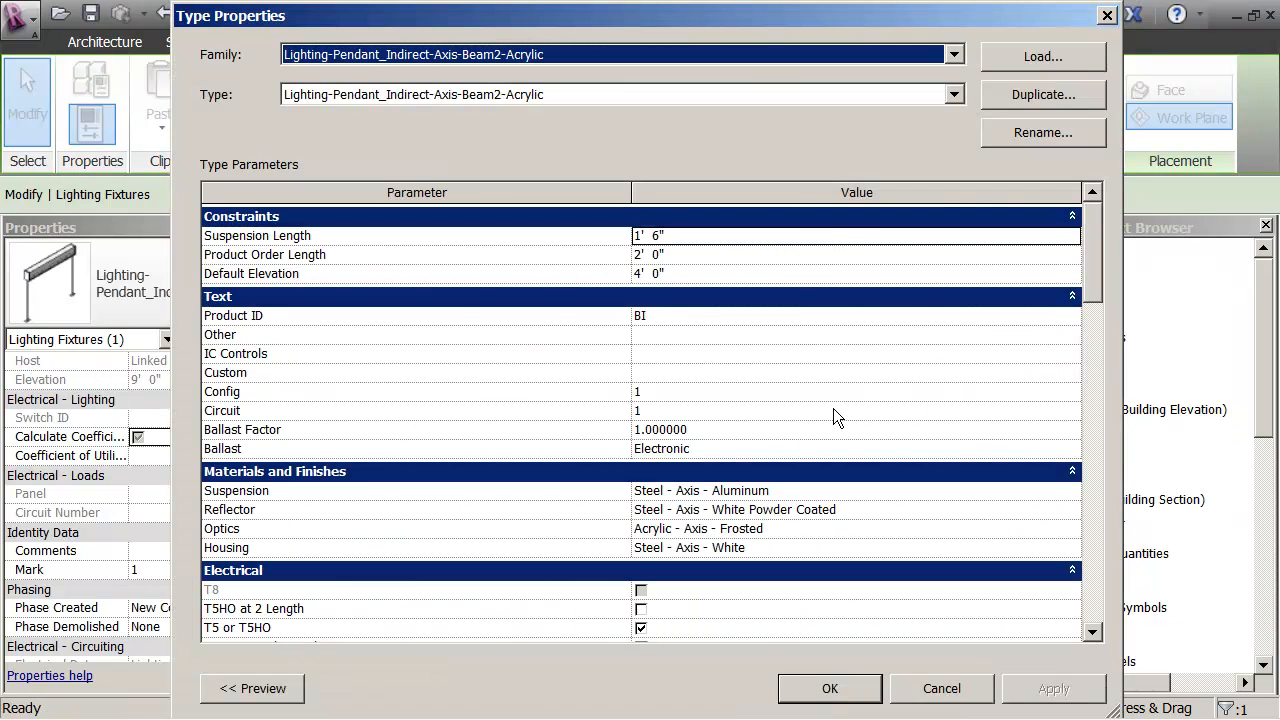
drag(1096, 282, 1090, 523)
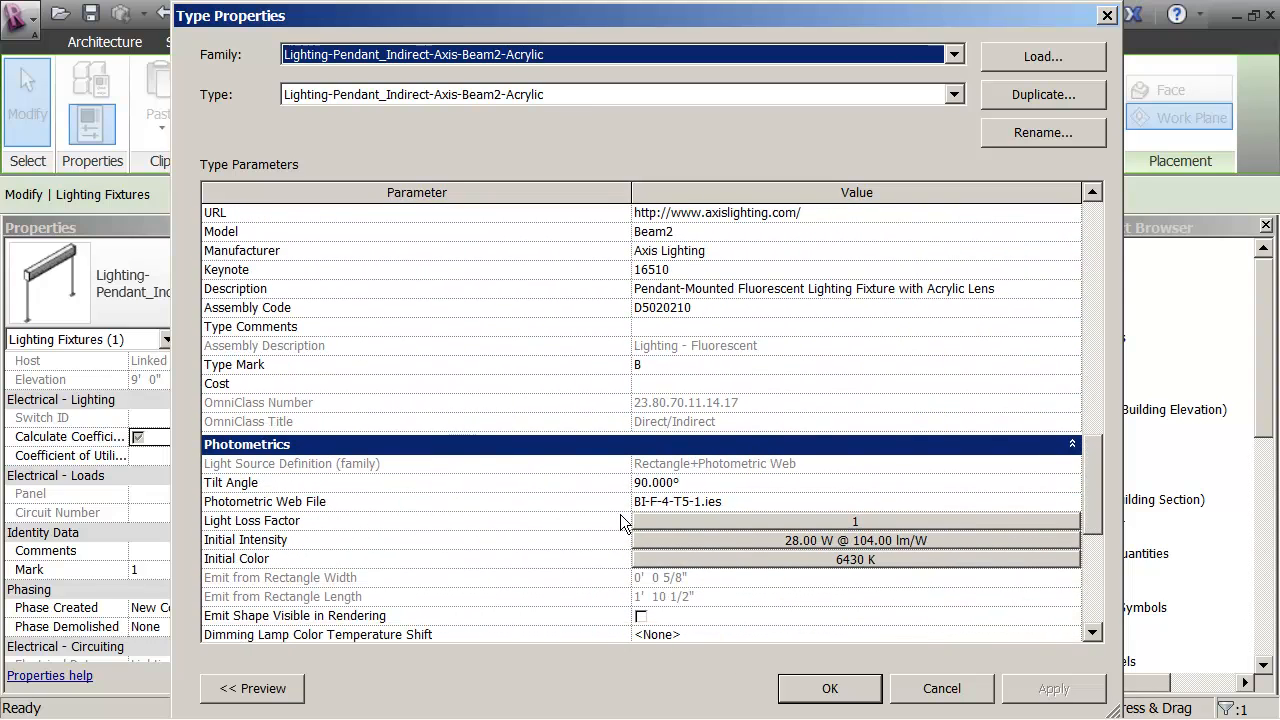
click(677, 366)
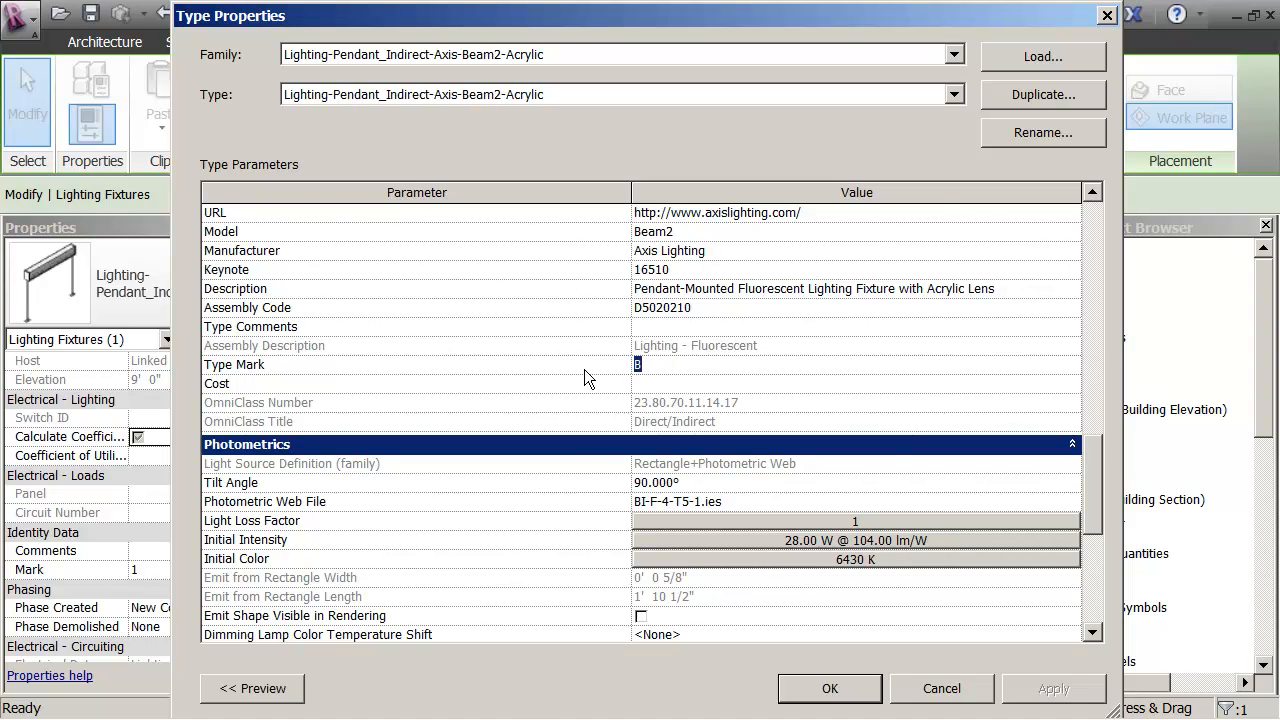
text(1)
text(a)
click(832, 688)
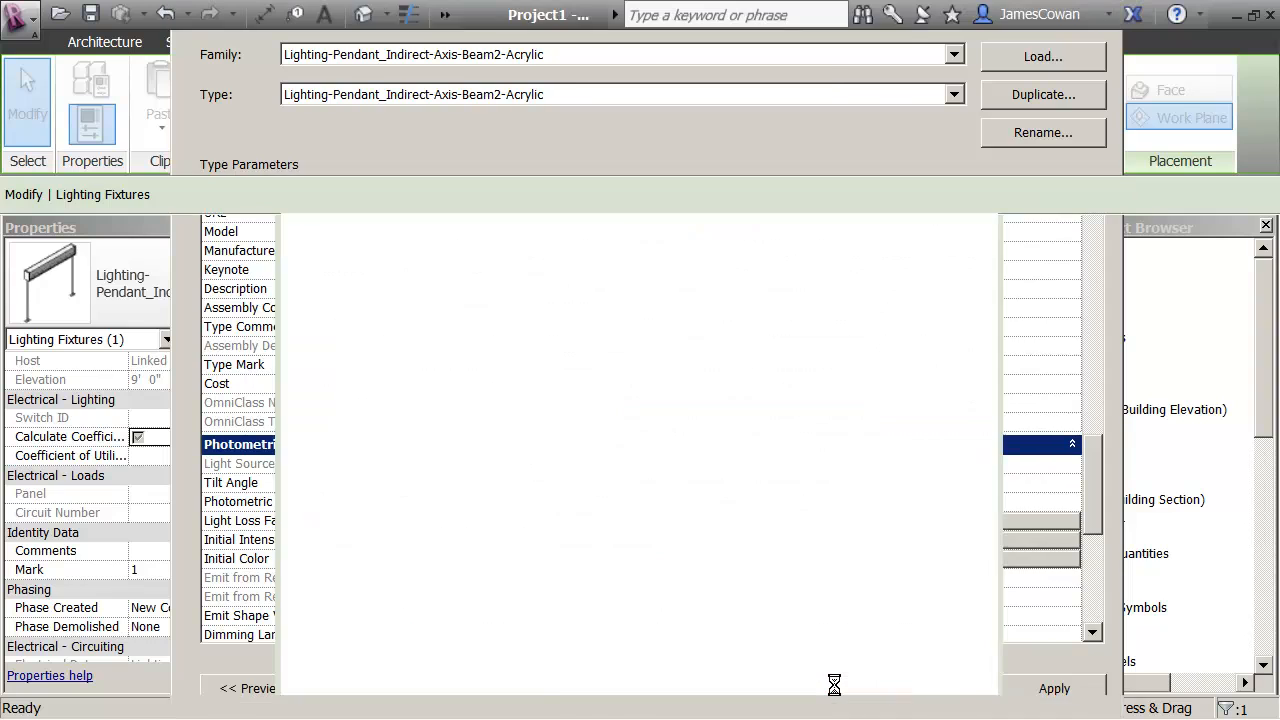
click(779, 583)
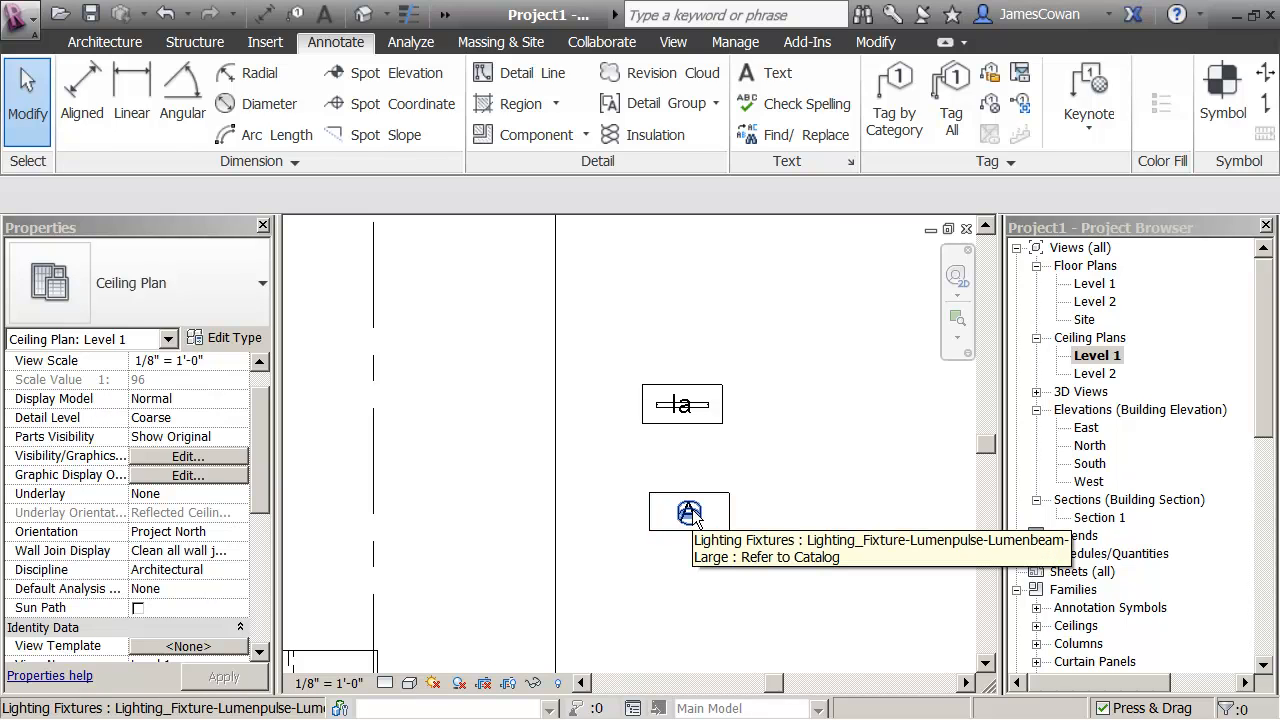
Set the Type Mark of the Lumenbeam fixture's type to Ib, accept the type properties and deselect the fixture
click(690, 516)
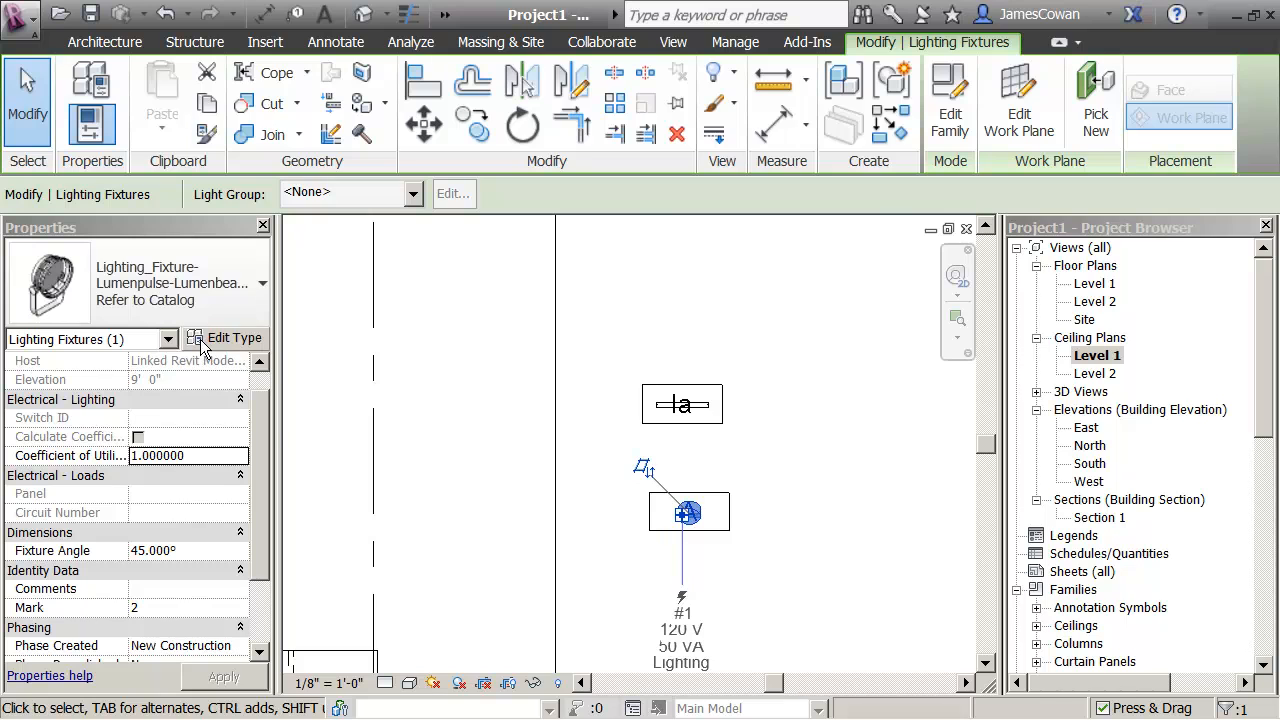
click(222, 338)
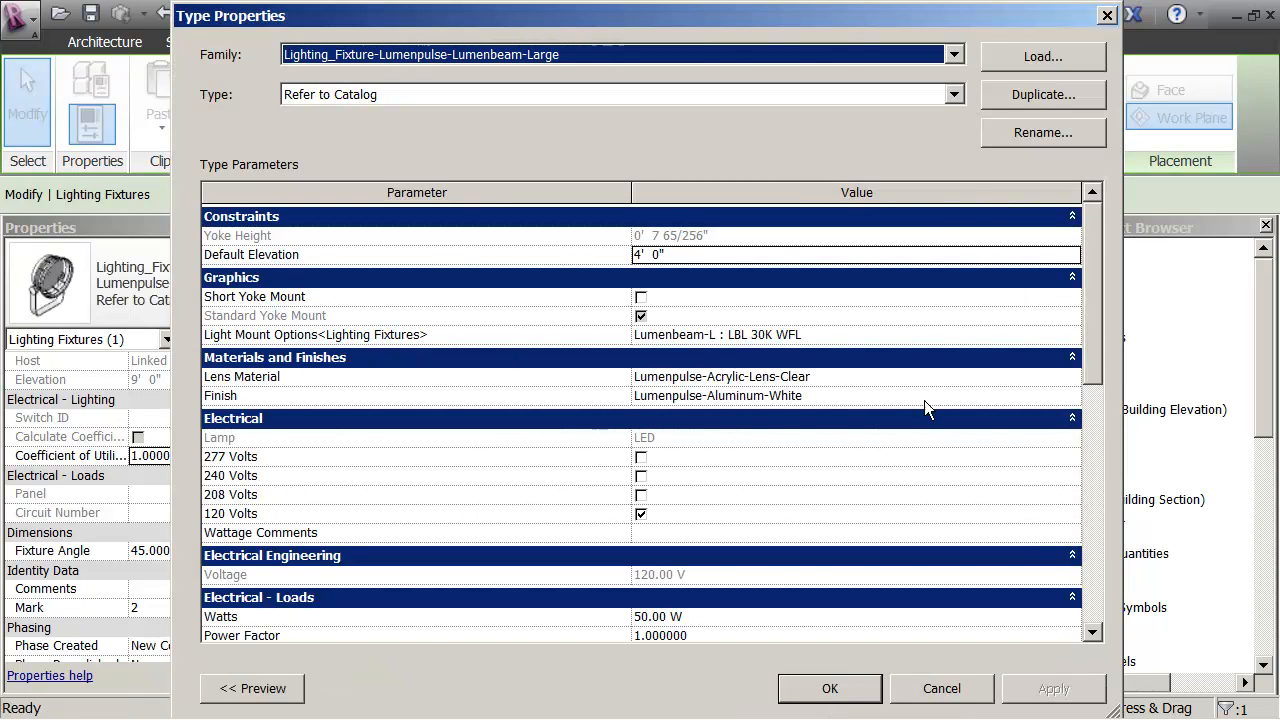
drag(1098, 349, 1072, 595)
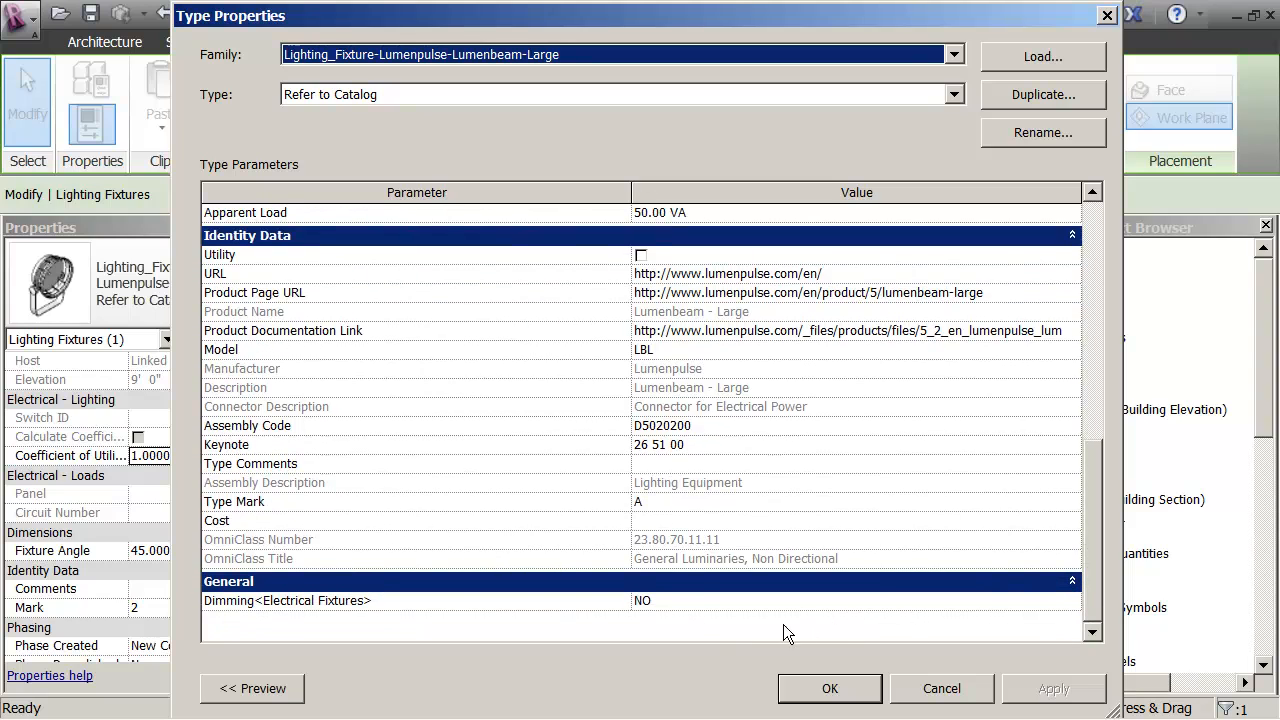
click(658, 501)
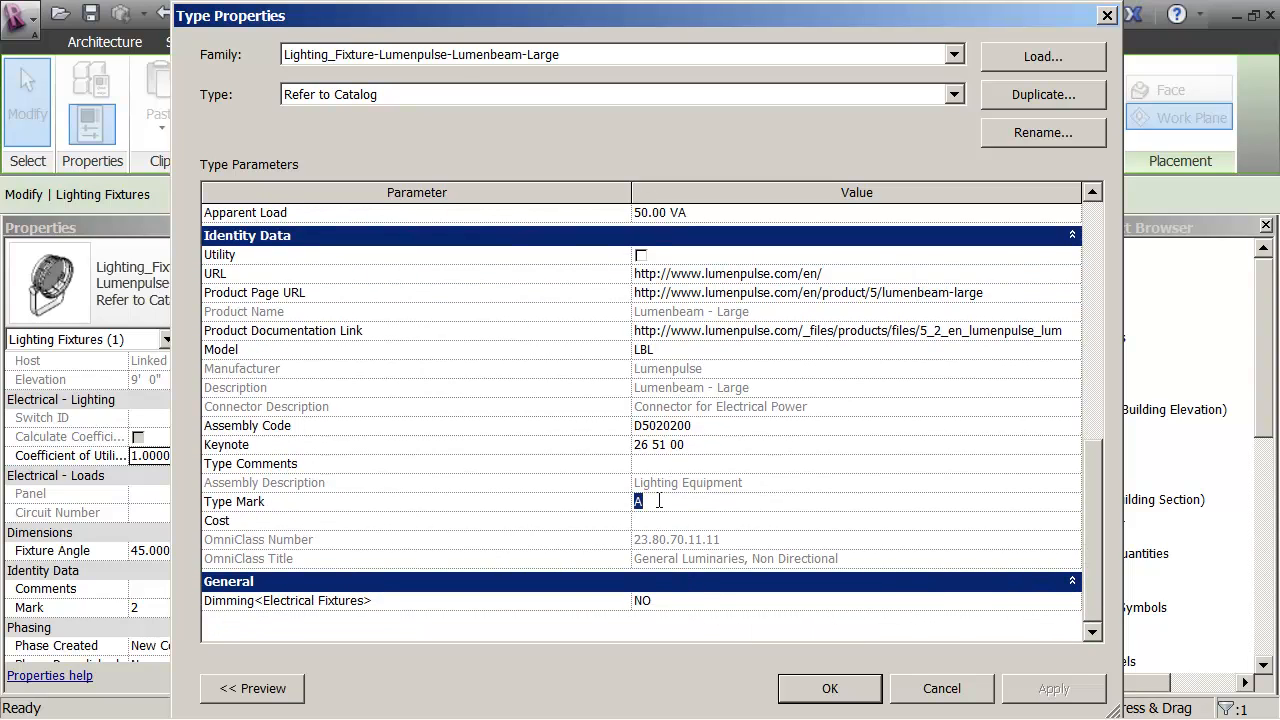
text(1)
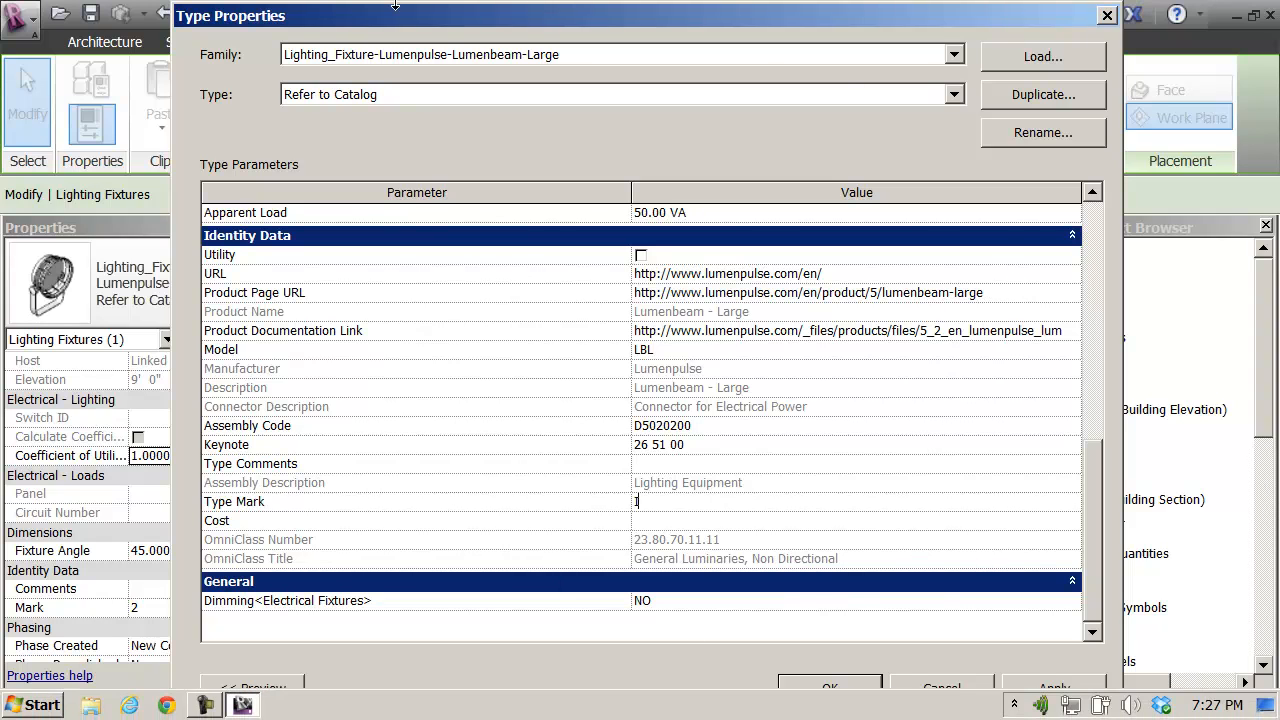
drag(363, 28, 448, 44)
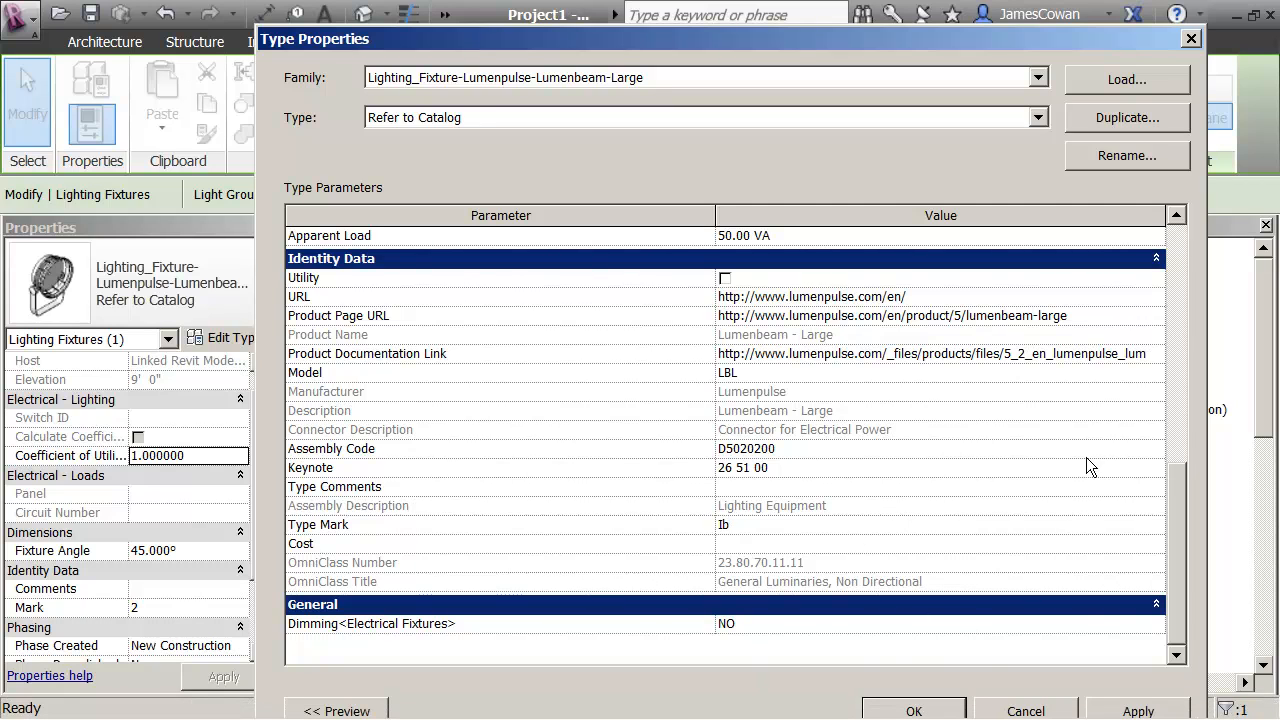
click(905, 710)
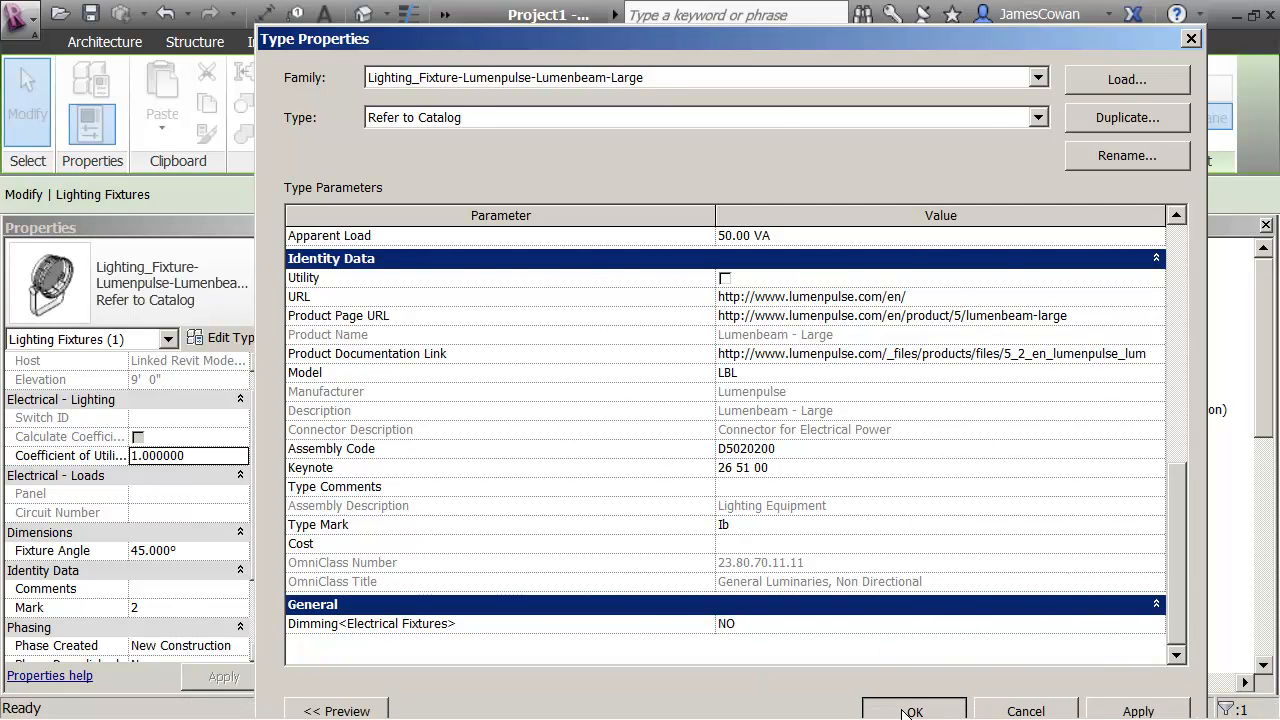
click(807, 543)
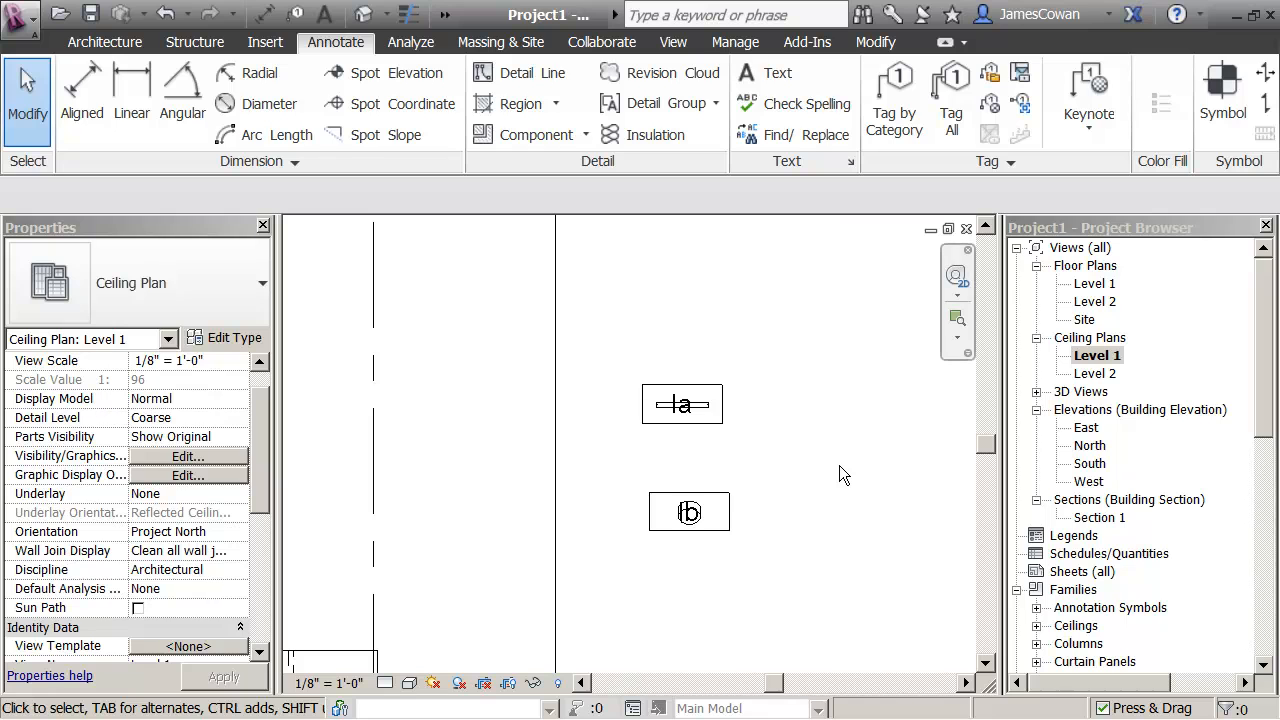
click(692, 515)
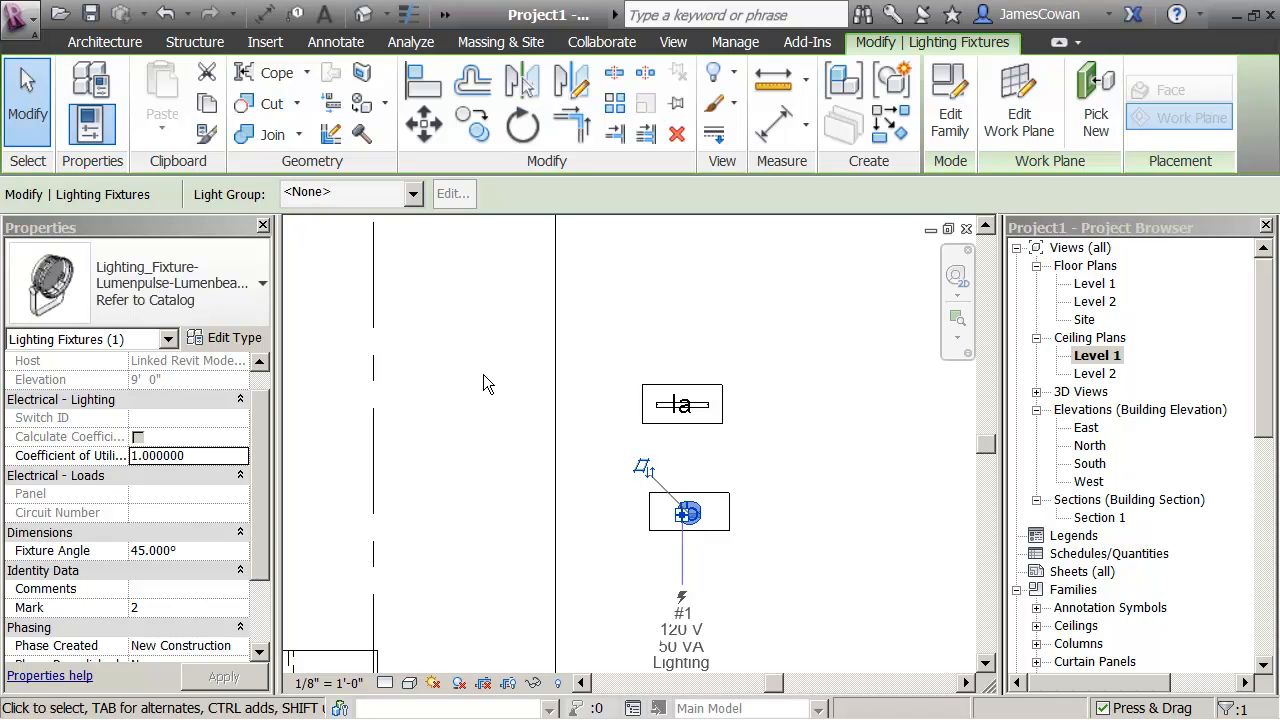
click(502, 470)
Move the Ib and Ia tags up and to the right of their fixtures, and add an attached-end leader to the Ia tag
scroll(632, 570, up, 3)
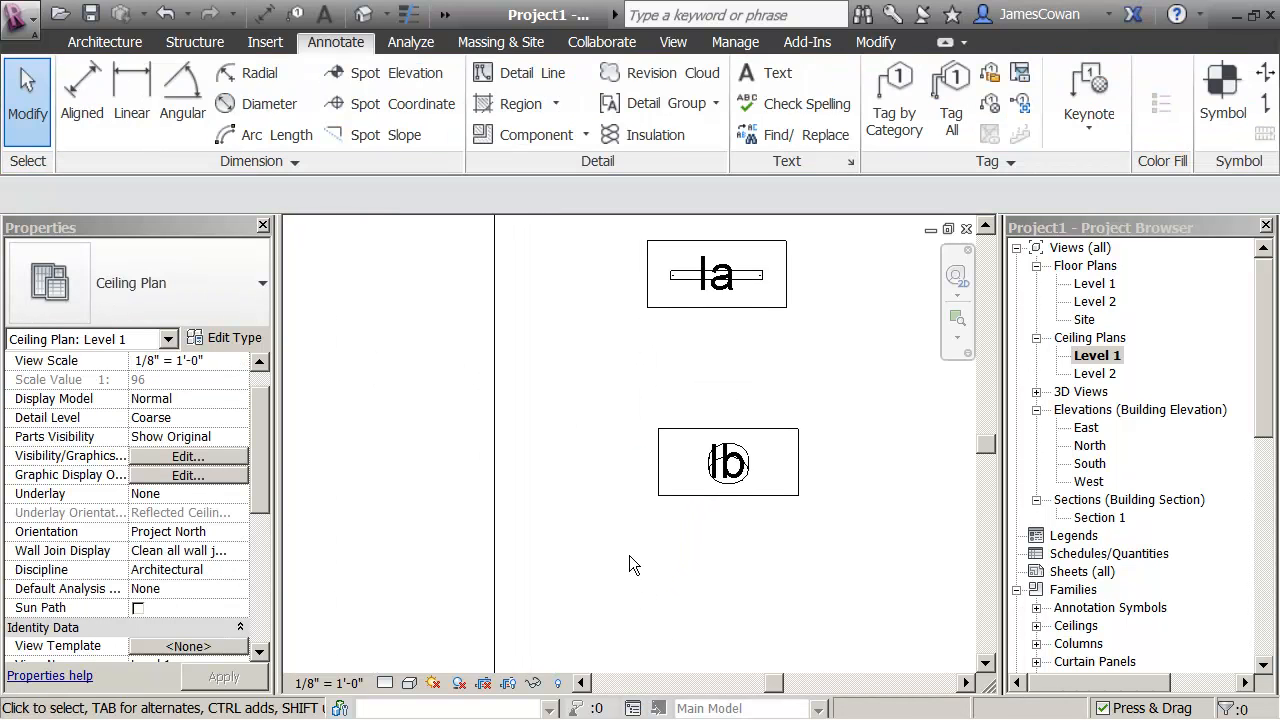
middle_drag(629, 555, 565, 590)
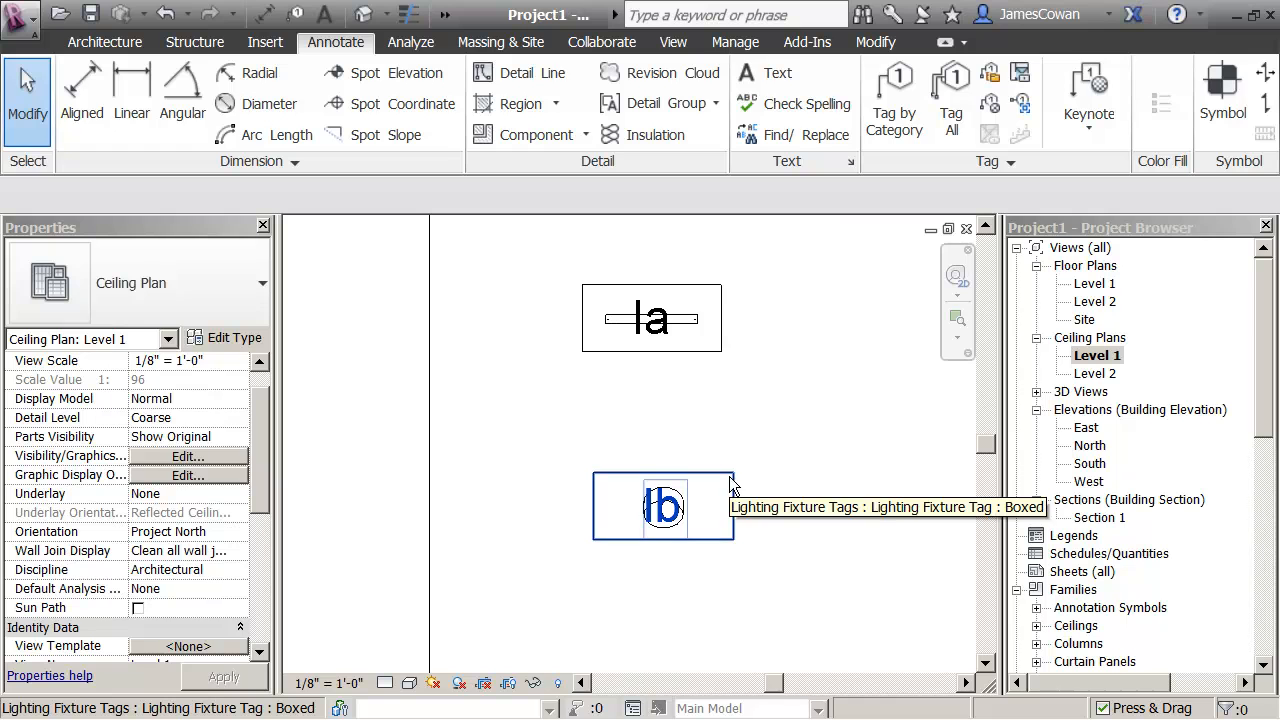
drag(730, 478, 838, 424)
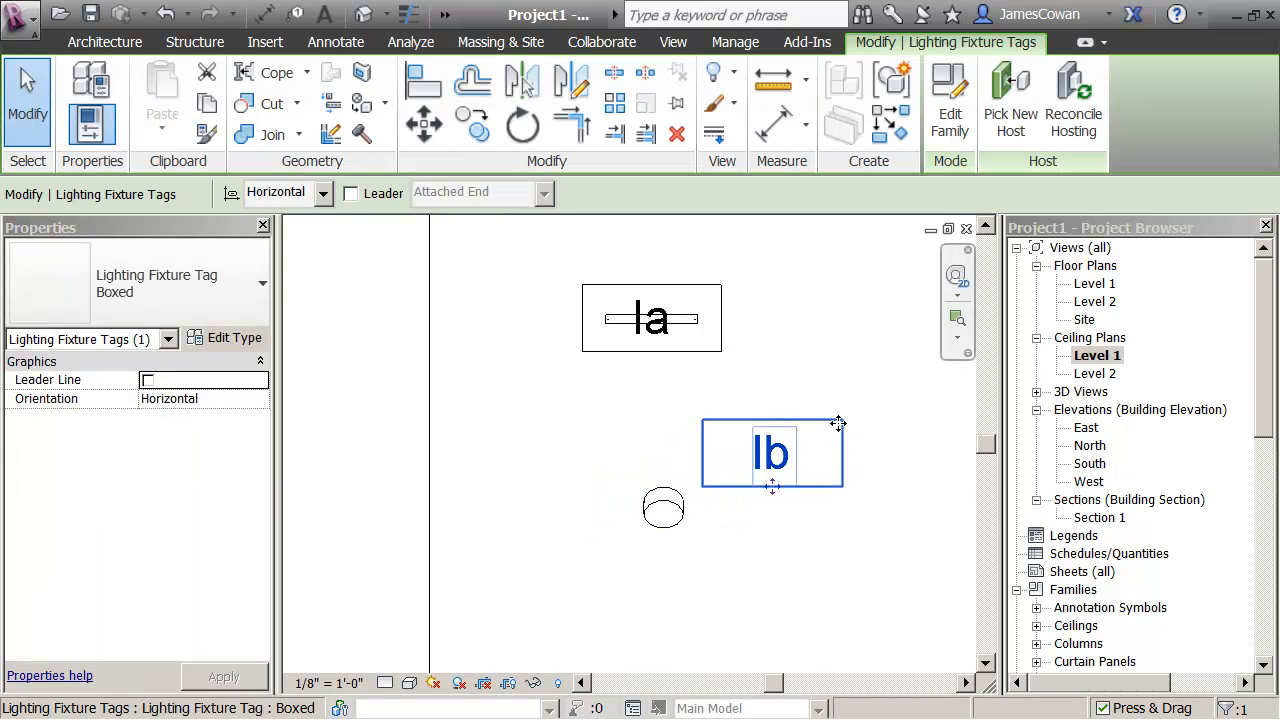
drag(718, 354, 850, 315)
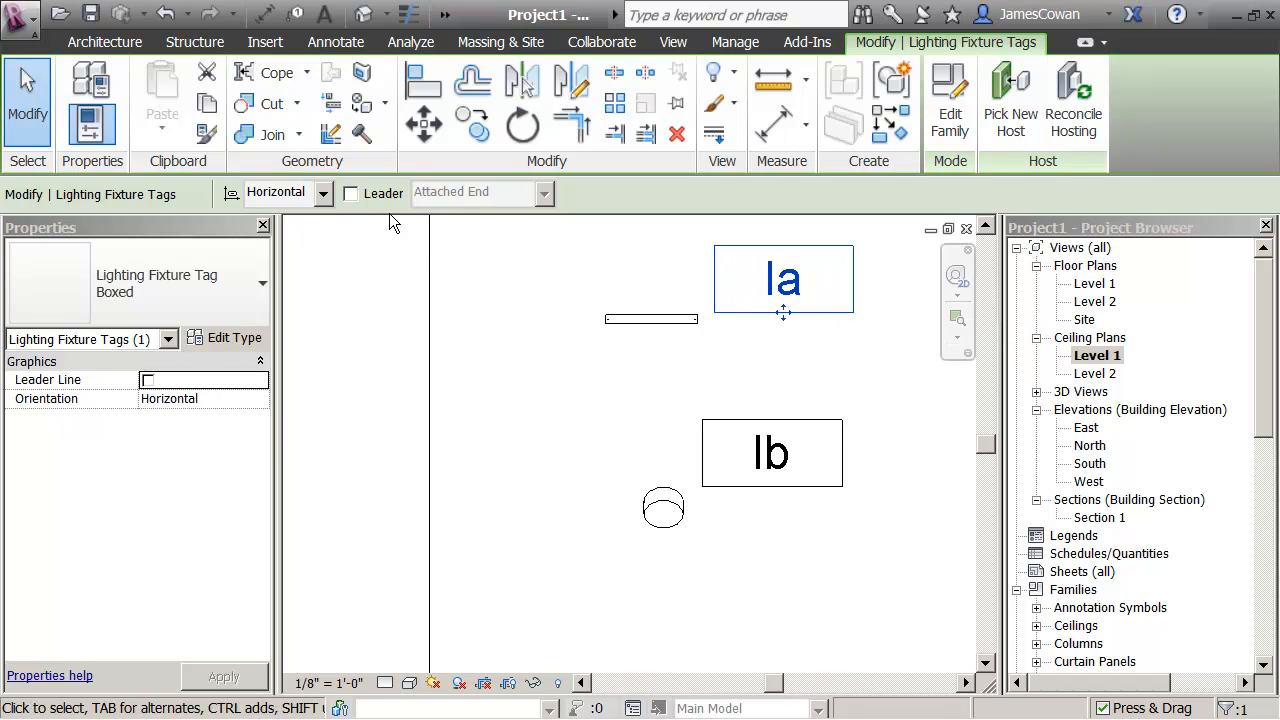
click(351, 194)
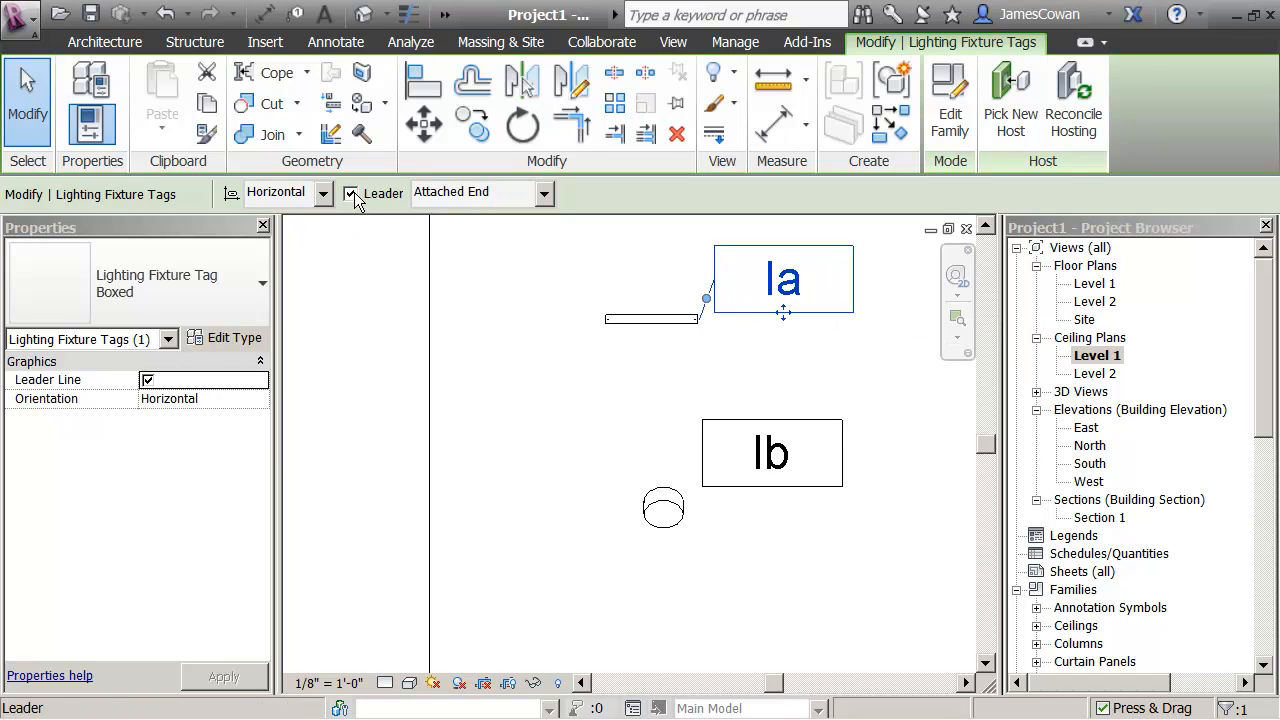
Add an attached-end leader to the Ib tag and deselect it
click(718, 420)
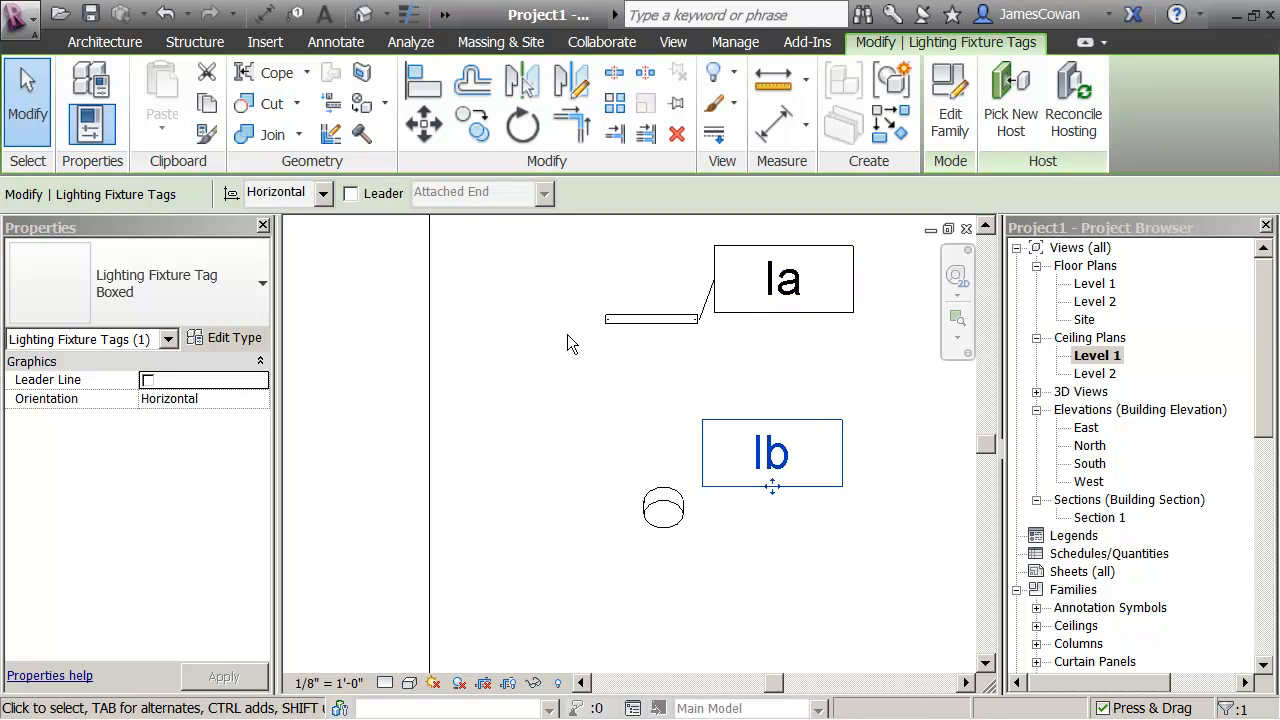
click(351, 194)
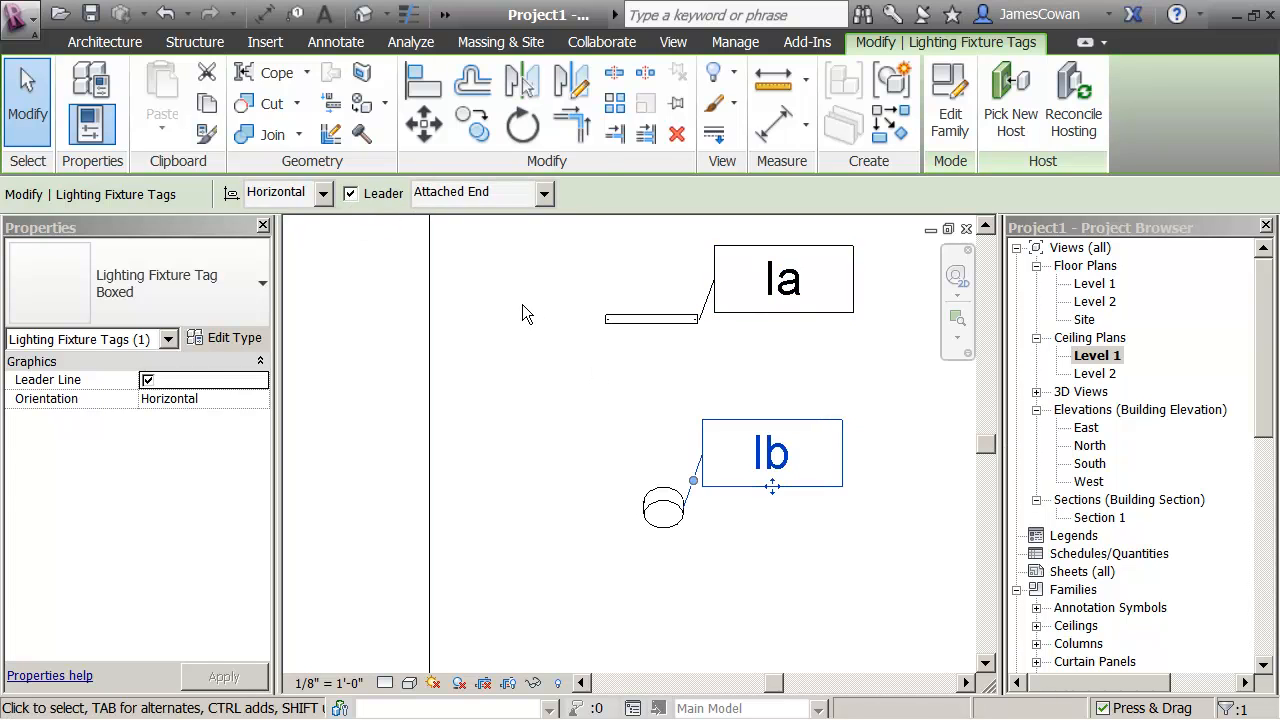
click(522, 307)
Array the pendant linearly to the left, end to end, as a grouped array of 6 with spacing set to the 2nd member
scroll(551, 491, down, 1)
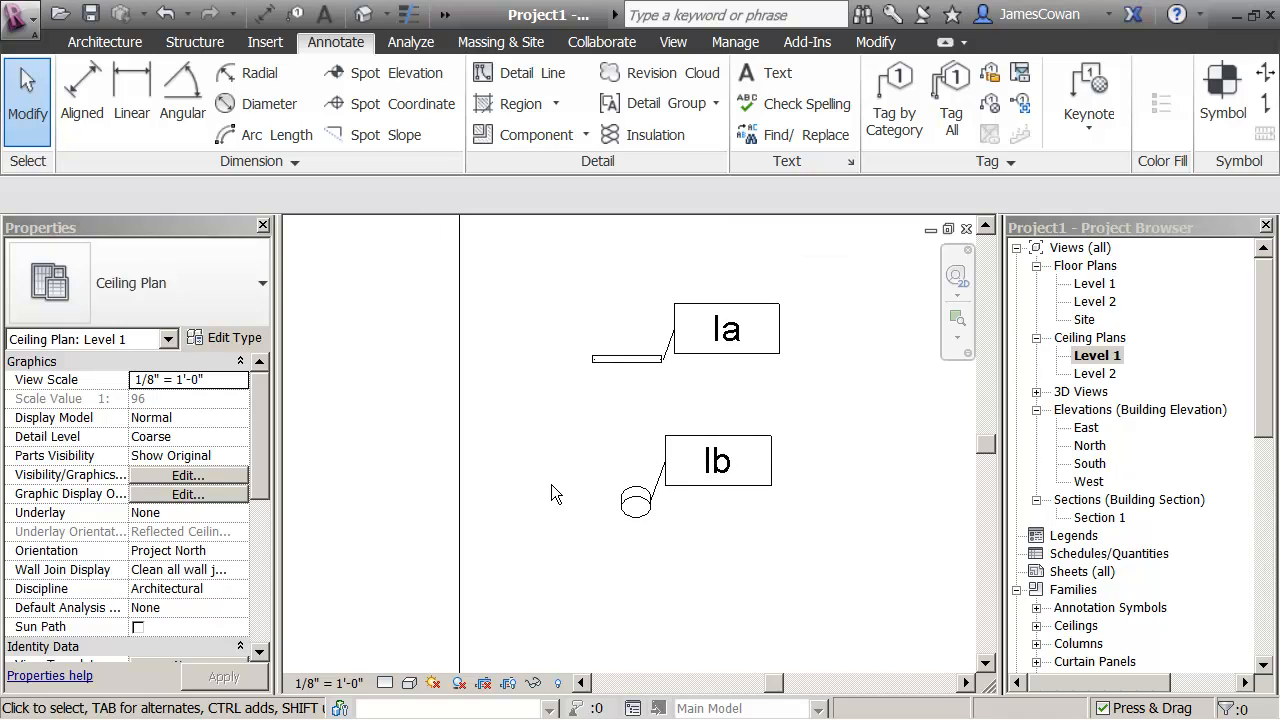
scroll(551, 493, down, 1)
middle_drag(551, 485, 587, 335)
middle_drag(625, 420, 745, 645)
middle_drag(631, 613, 614, 615)
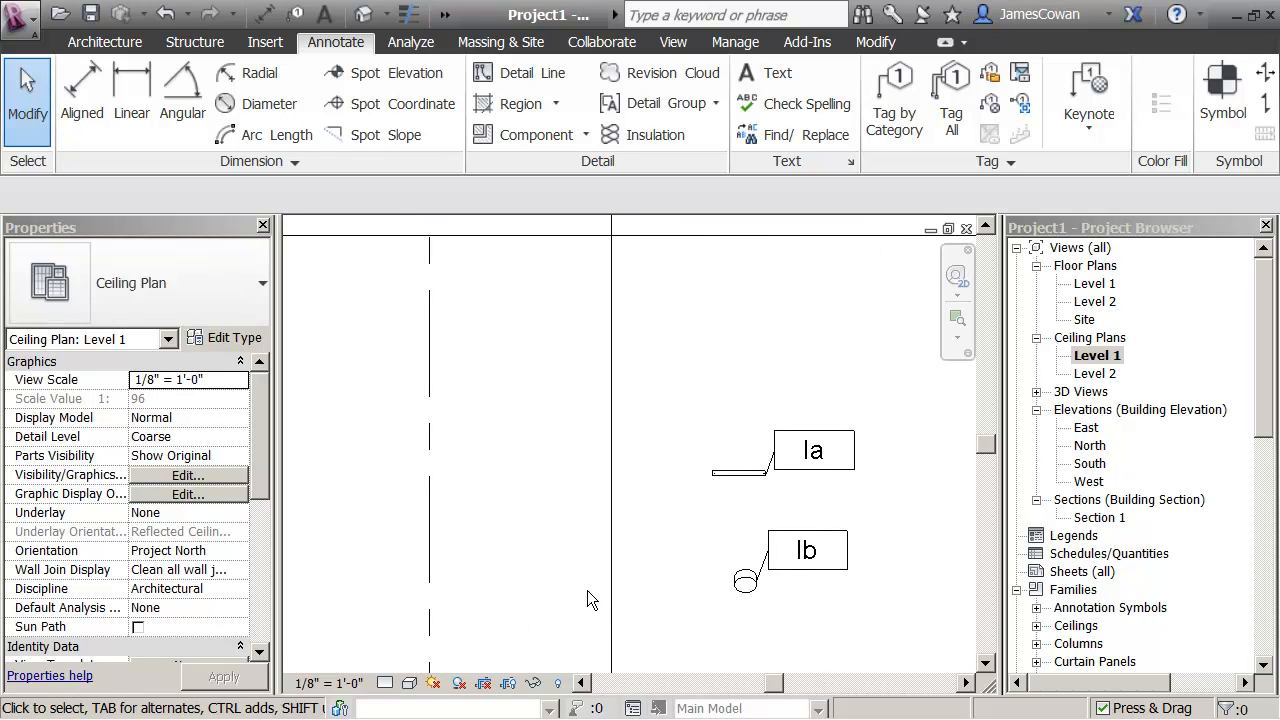
scroll(725, 532, up, 2)
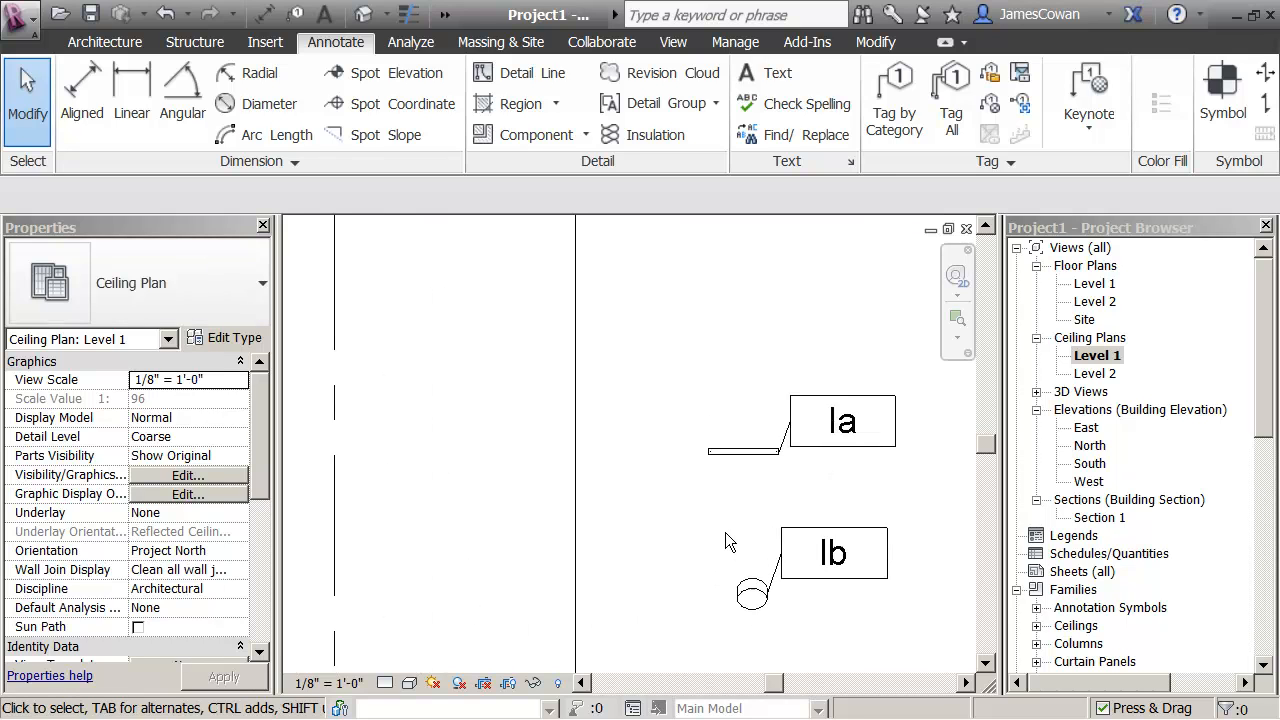
click(737, 440)
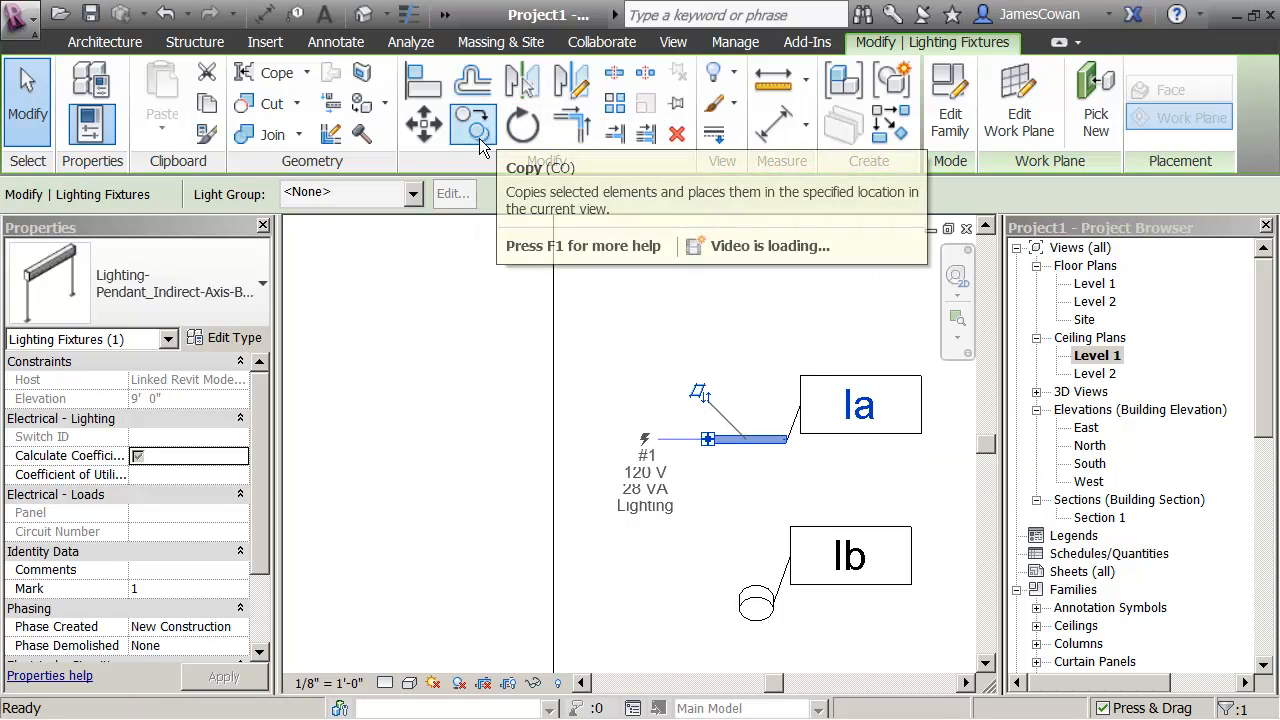
click(612, 105)
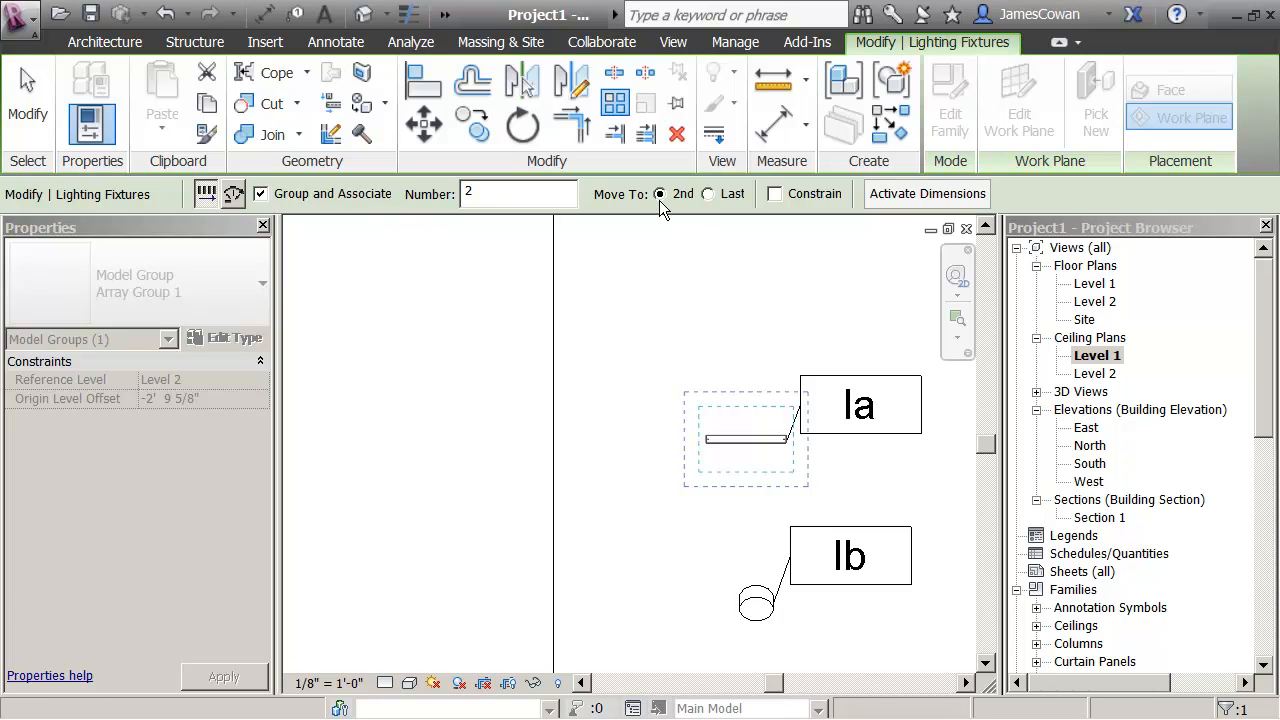
click(789, 438)
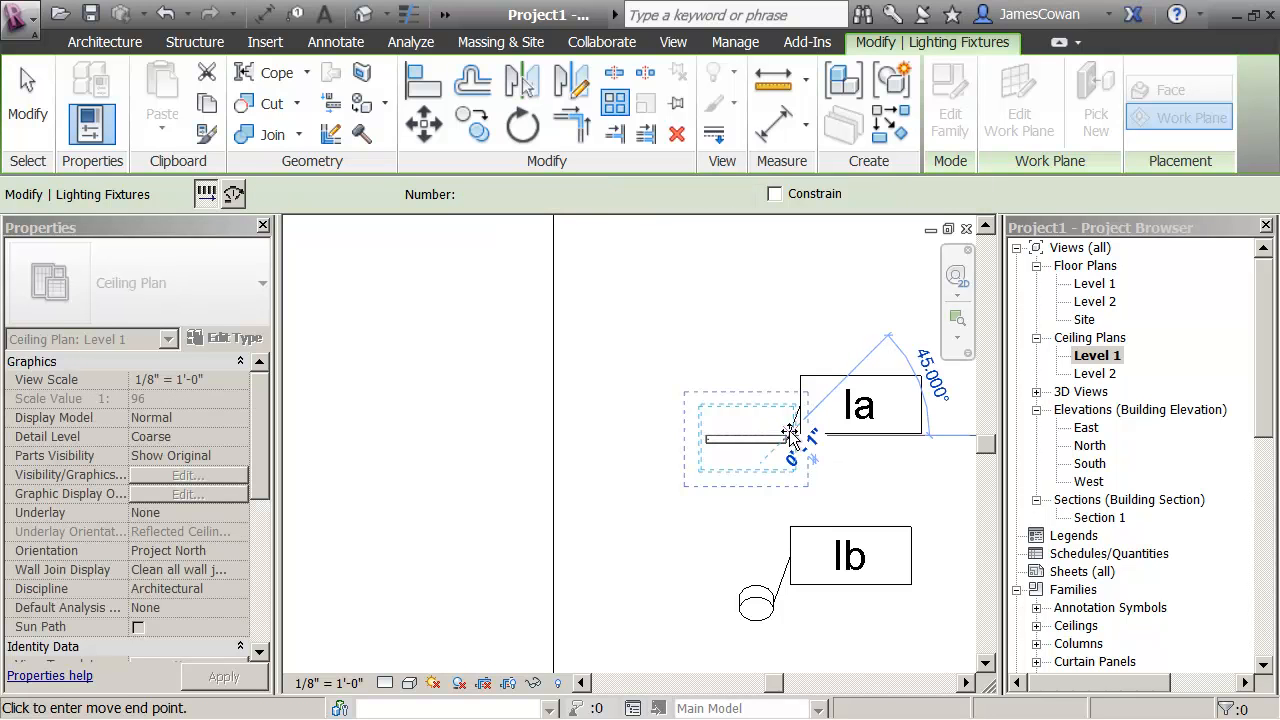
click(707, 436)
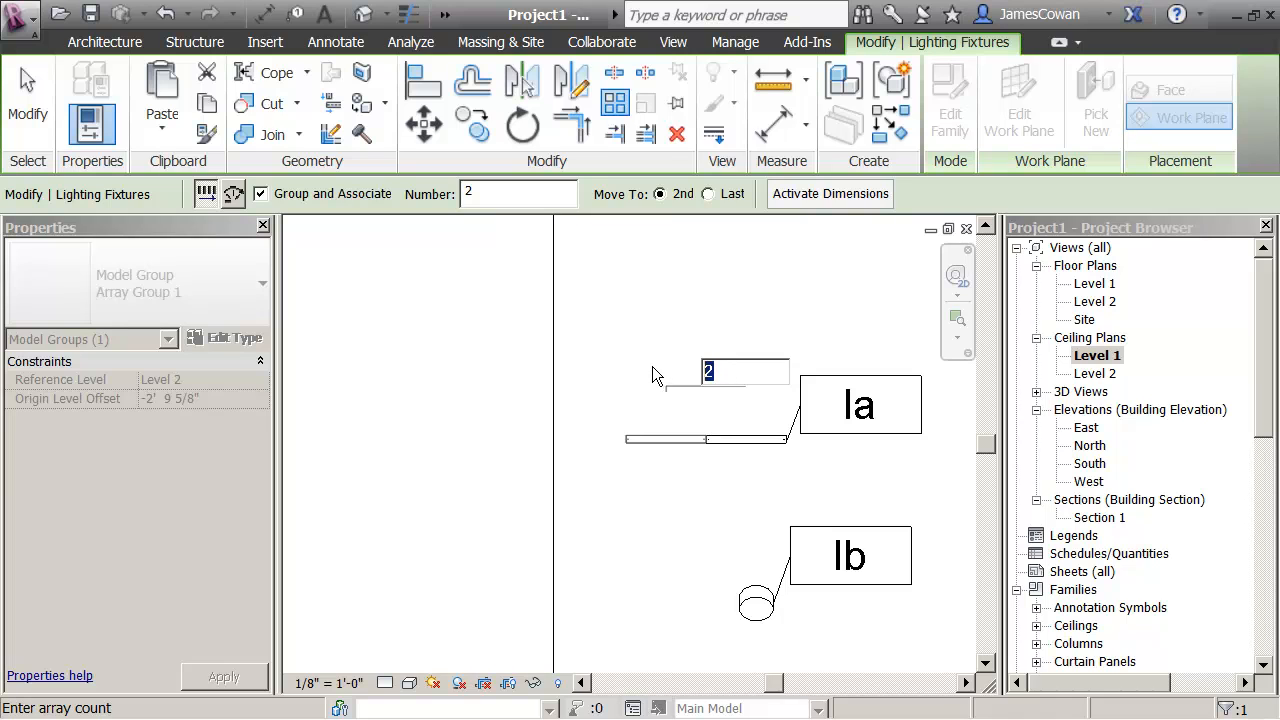
text(6)
key(Return)
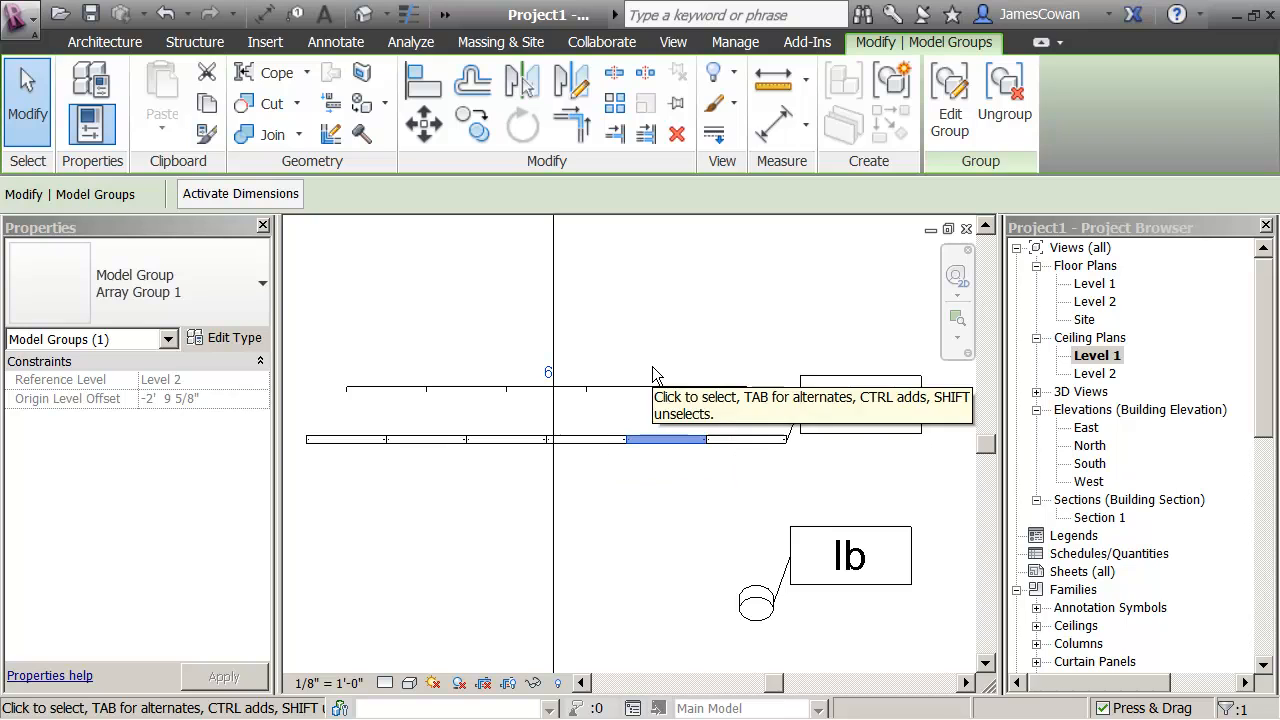
Set the pendant array's count to 15 and deselect the array
scroll(660, 355, down, 2)
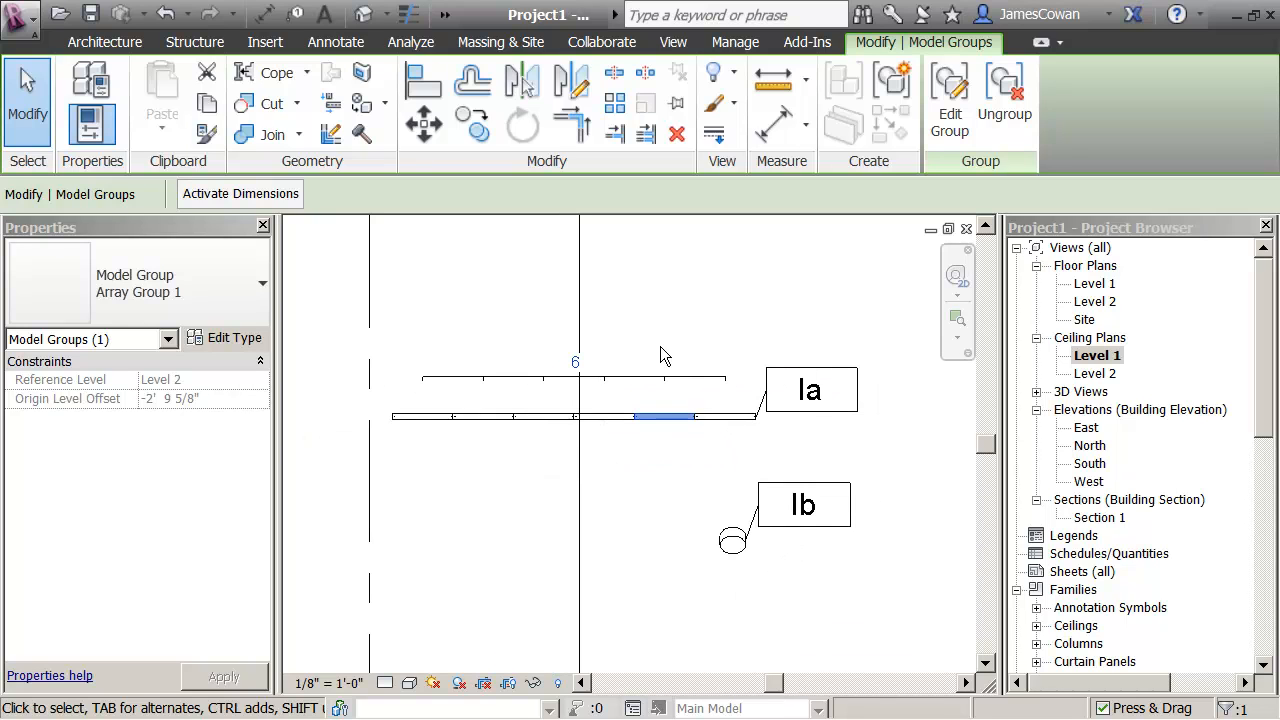
click(575, 361)
scroll(697, 343, down, 1)
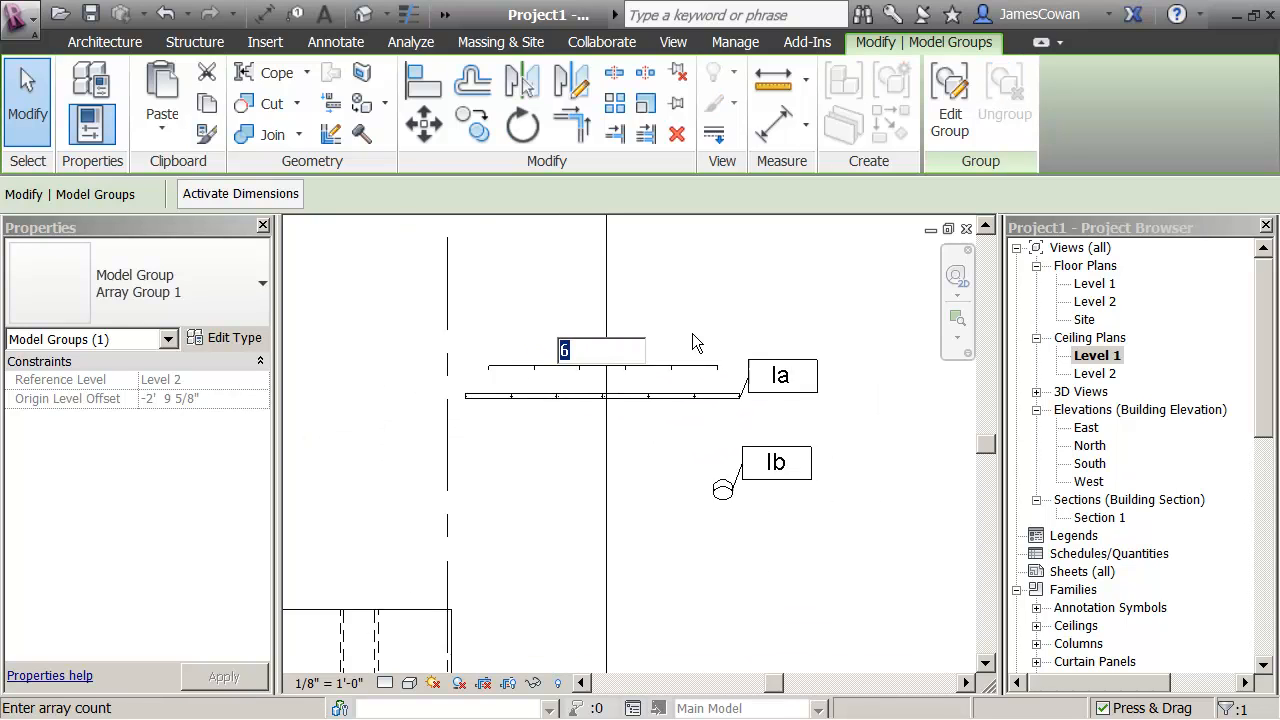
scroll(697, 343, down, 1)
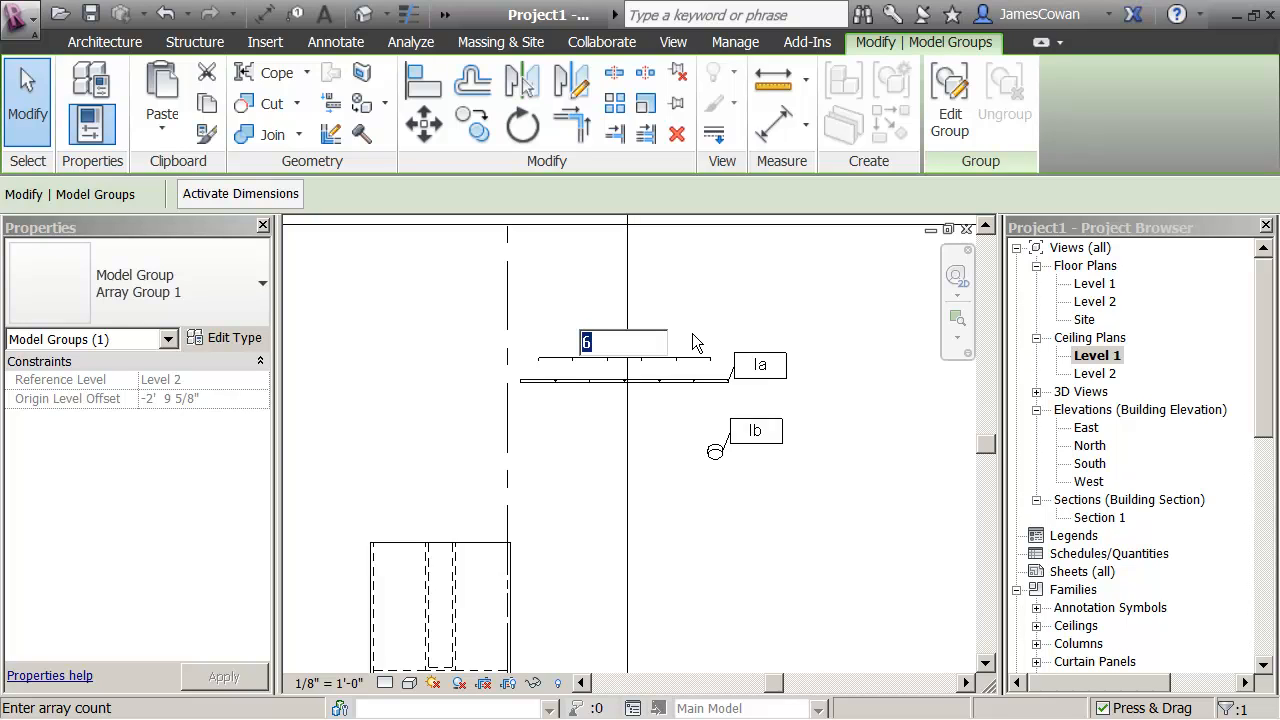
text(15)
key(Return)
scroll(619, 436, down, 3)
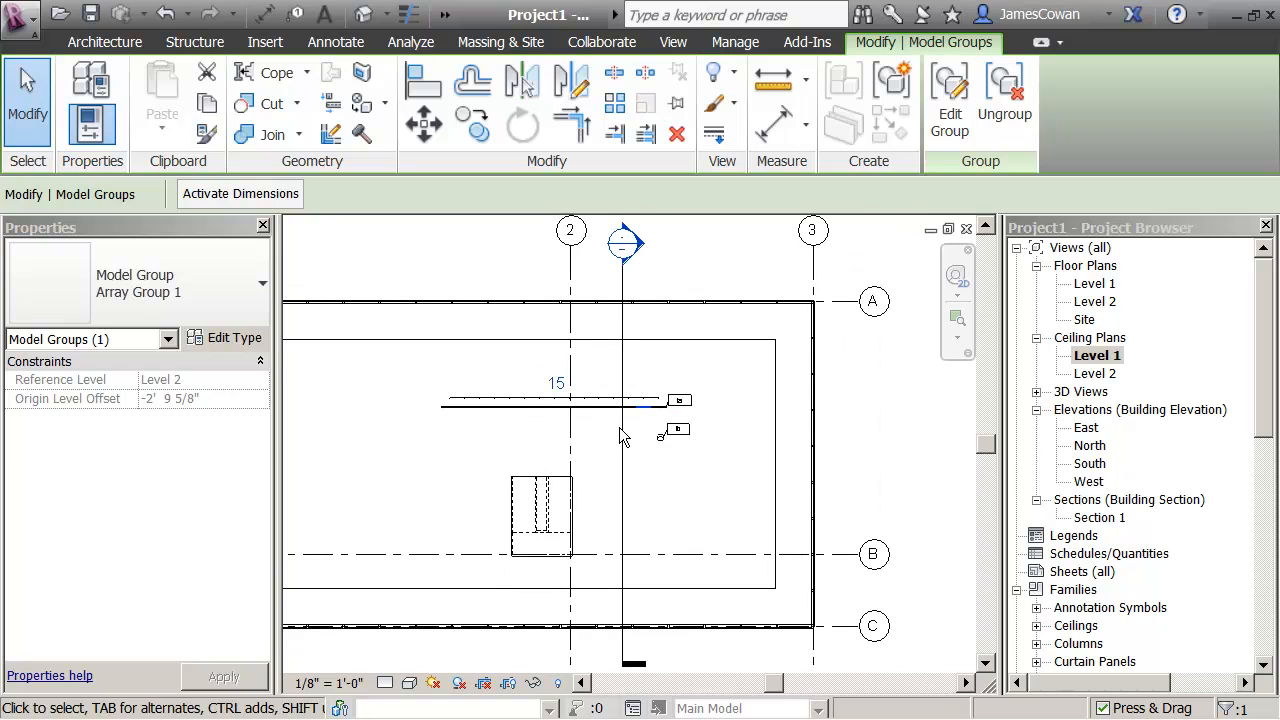
scroll(660, 430, up, 1)
scroll(644, 430, up, 1)
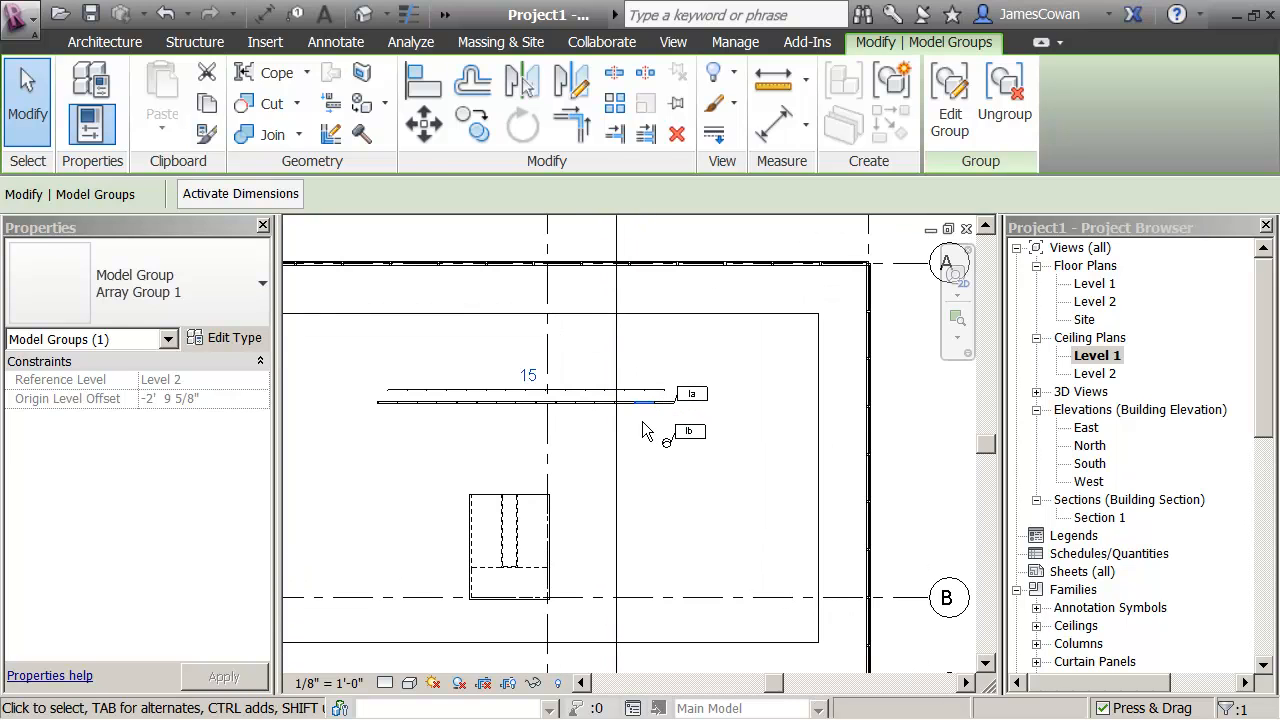
scroll(642, 422, up, 1)
middle_drag(642, 422, 746, 422)
scroll(746, 422, up, 1)
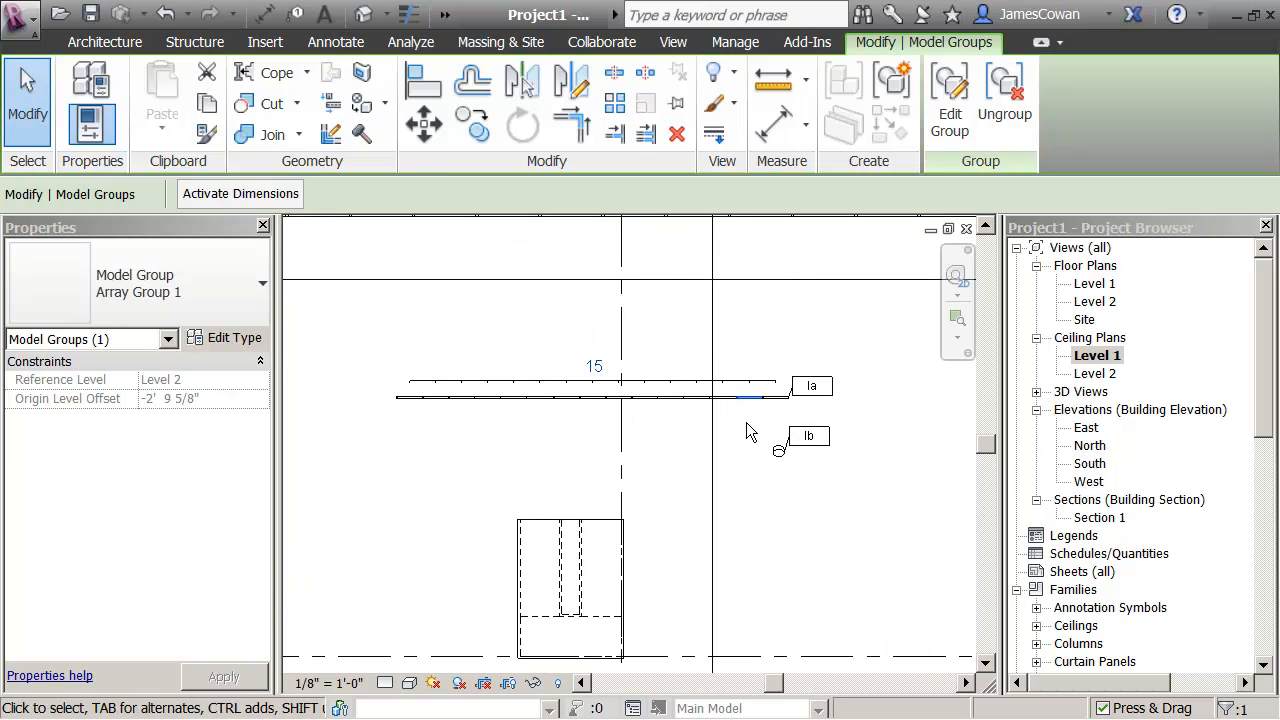
scroll(746, 422, up, 1)
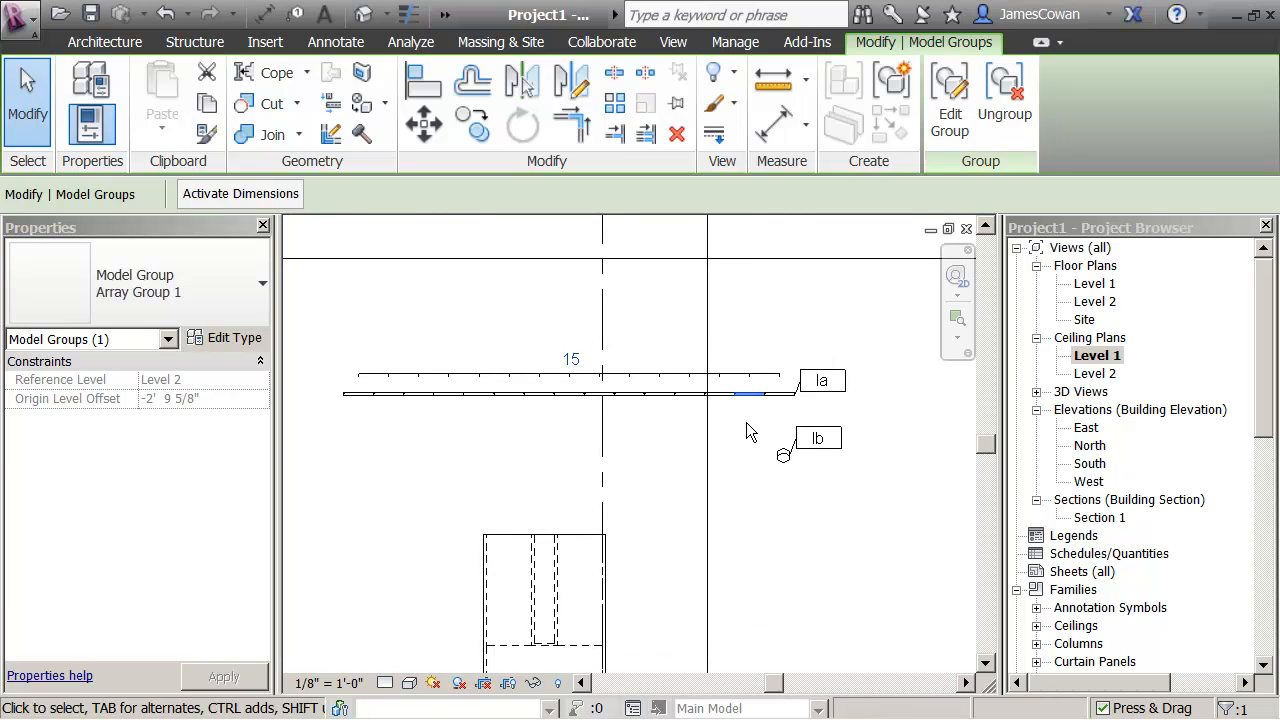
click(633, 340)
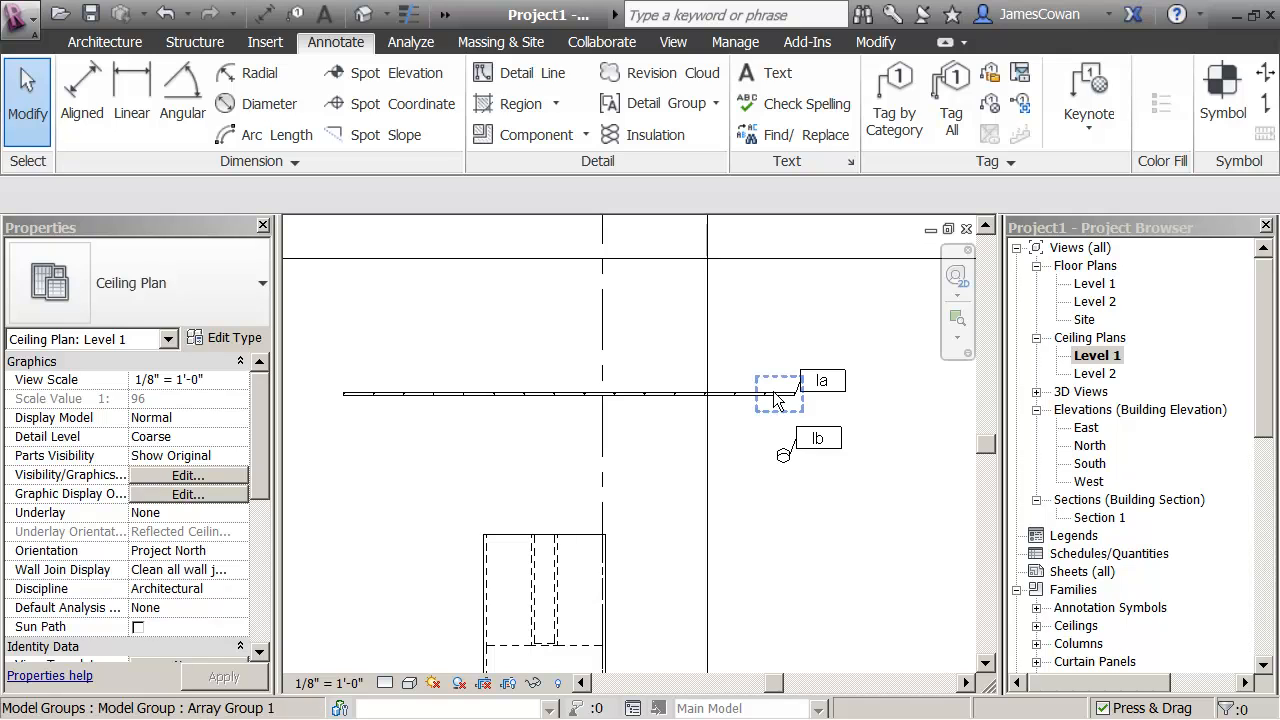
Set the pendant array's count to 10 and deselect the array
click(690, 404)
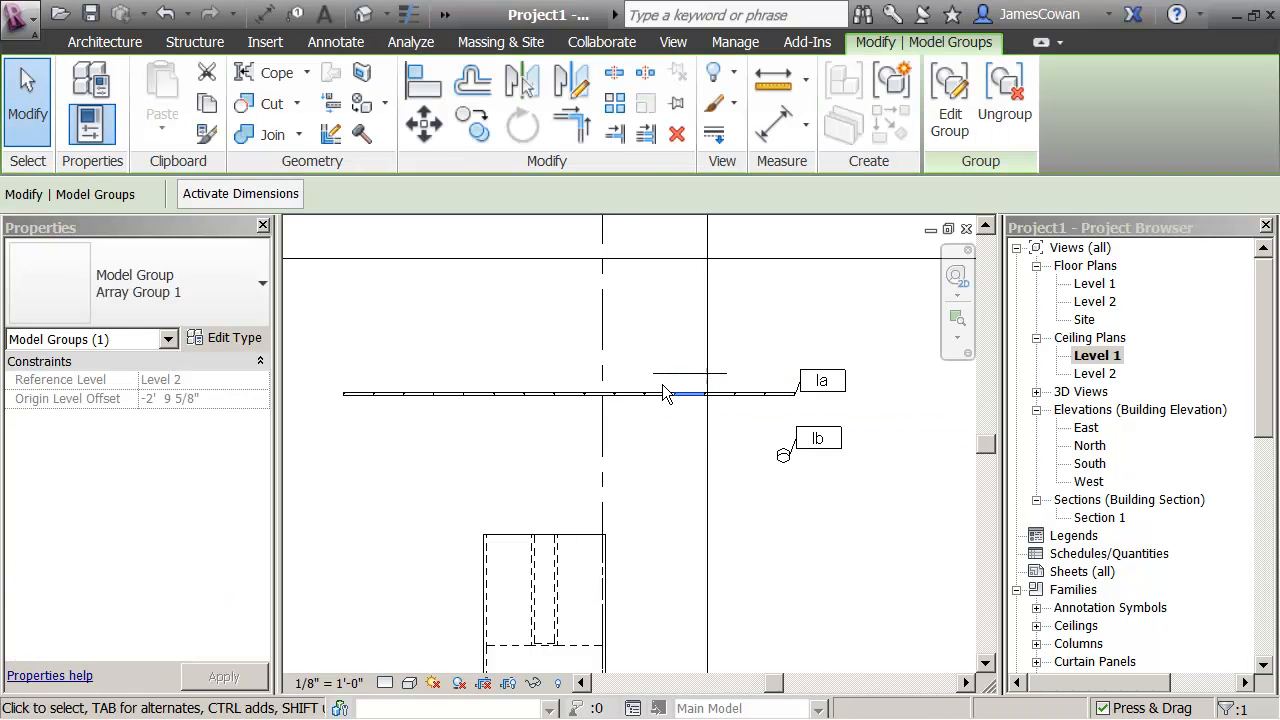
click(578, 361)
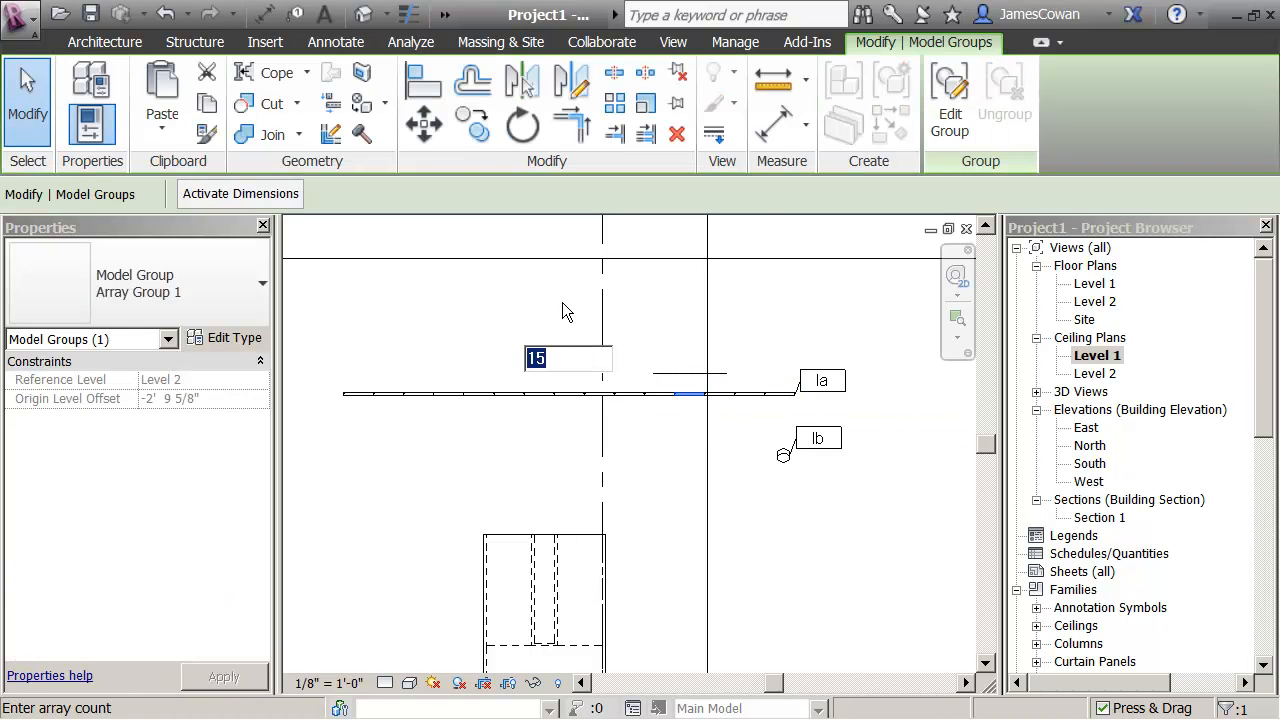
text(1)
key(Return)
click(562, 302)
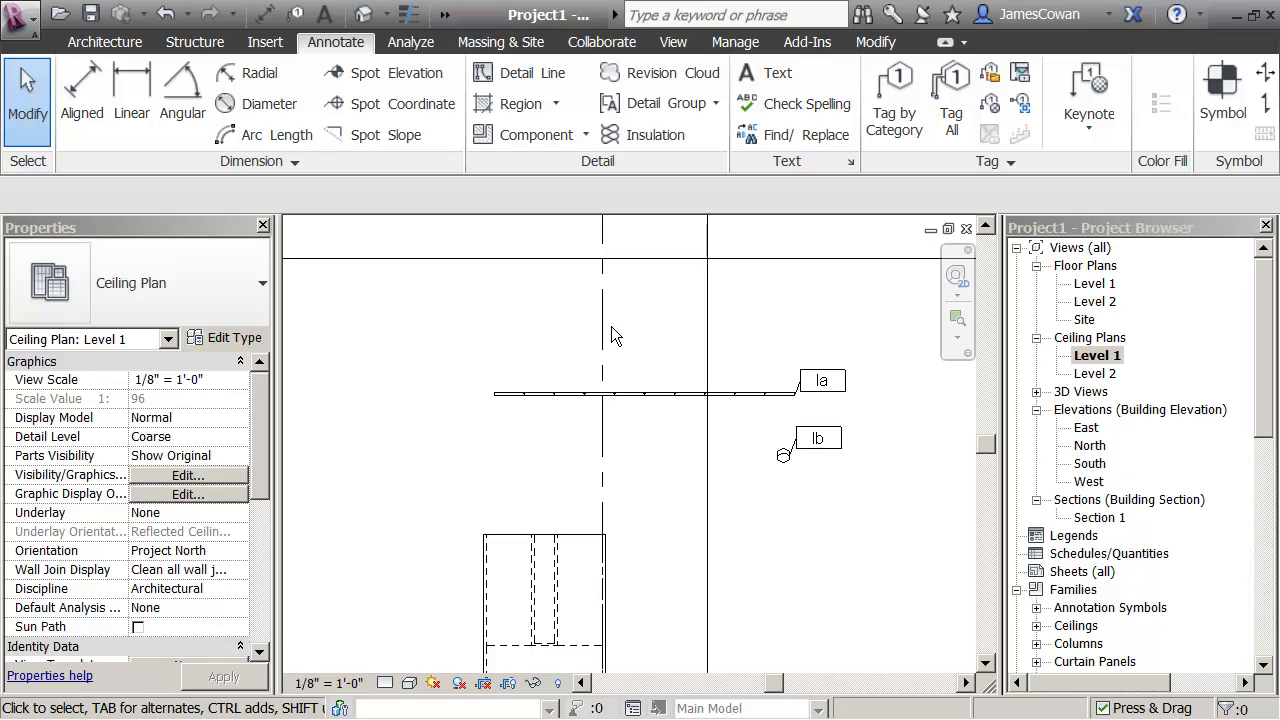
Tag all untagged lighting fixtures in the view with Lighting Fixture Tag : Boxed, horizontal and without leaders
click(954, 118)
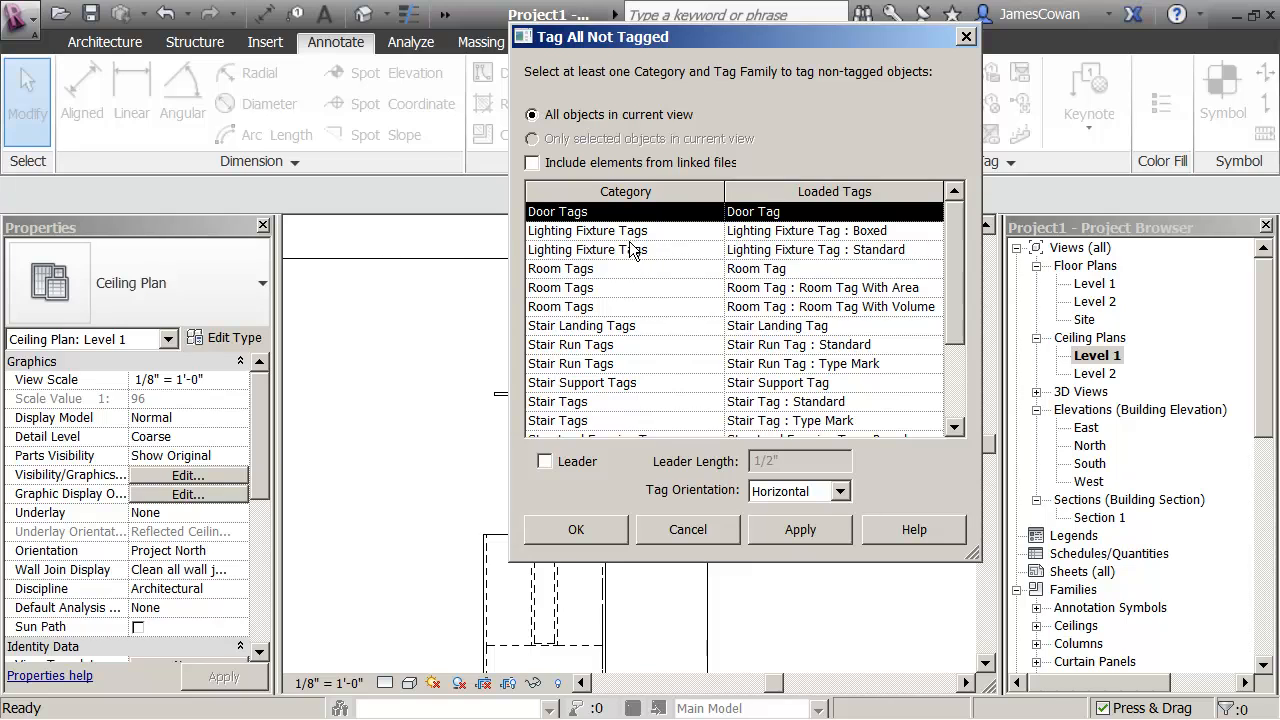
click(673, 230)
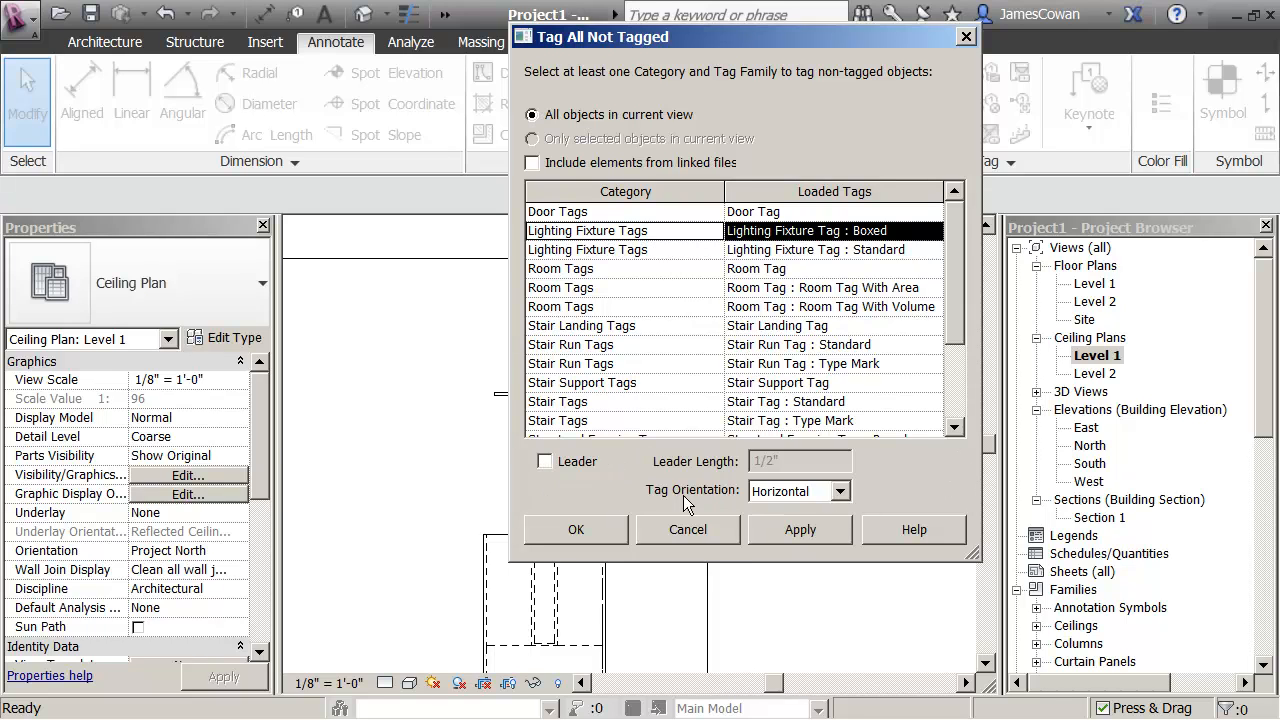
click(841, 491)
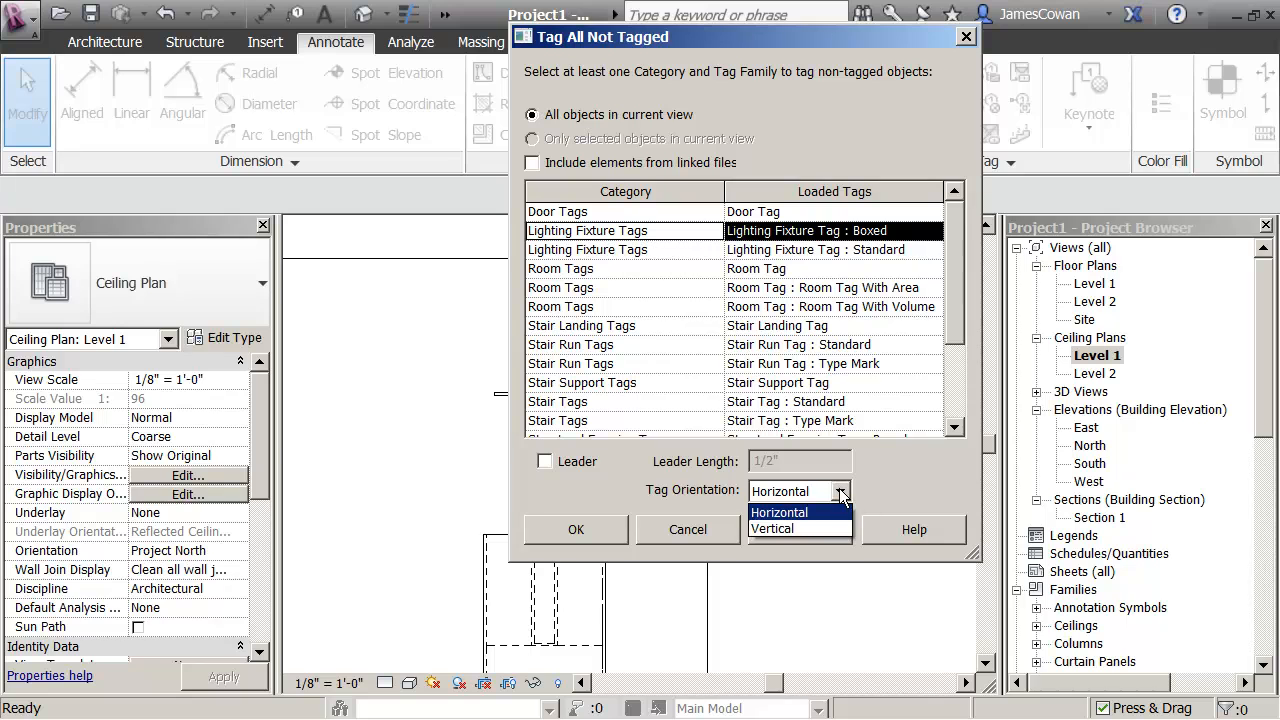
click(840, 490)
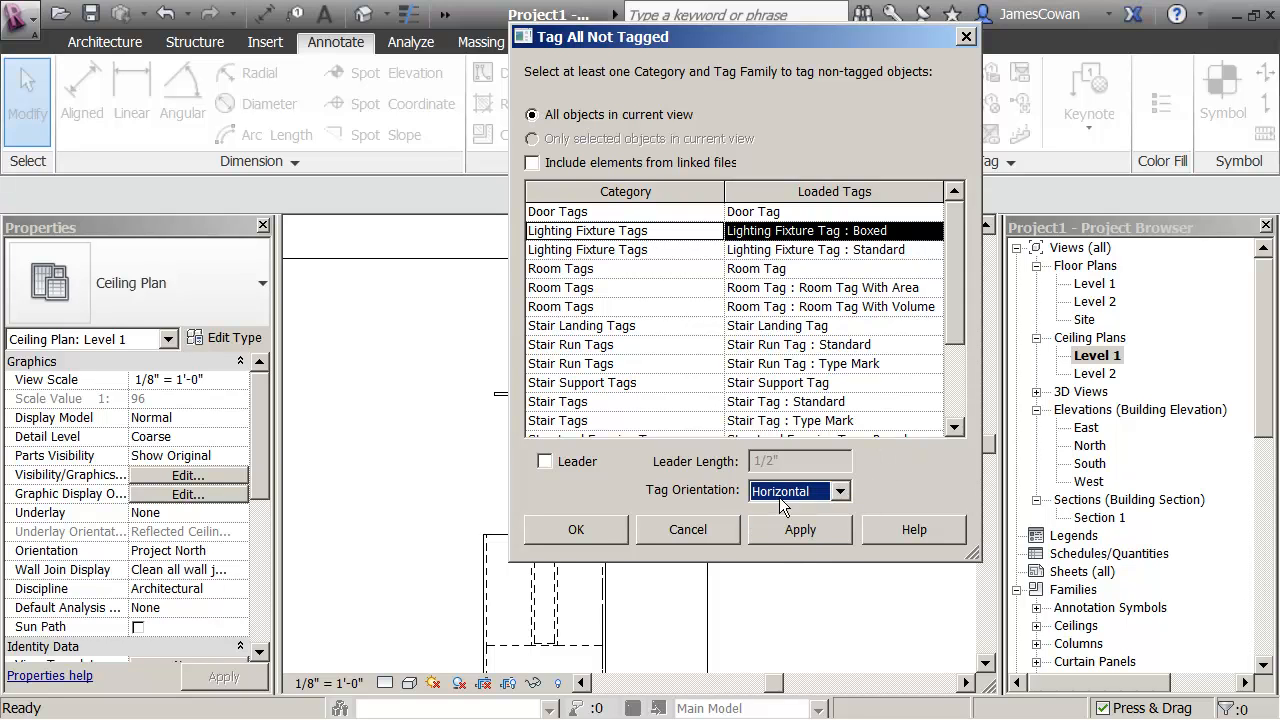
click(576, 529)
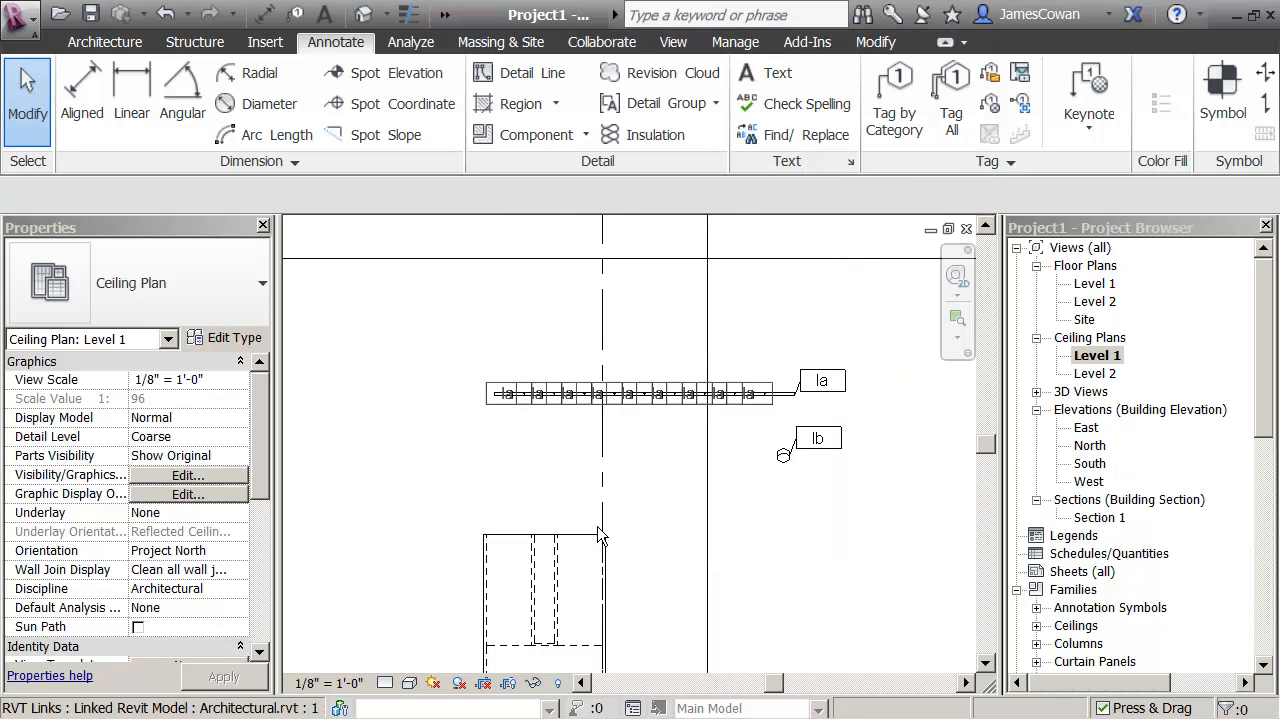
Move the three rightmost new Ia tags clear of the pendant row, two above it and one below
scroll(640, 458, up, 3)
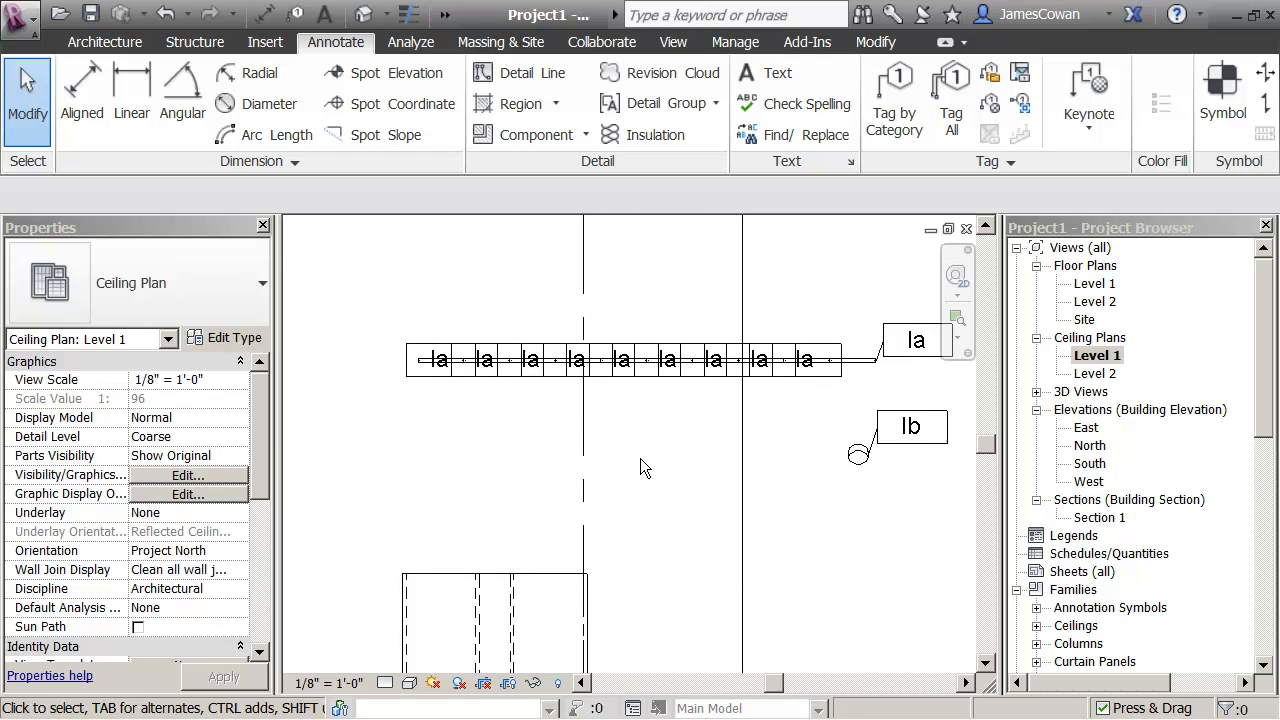
middle_drag(640, 458, 592, 520)
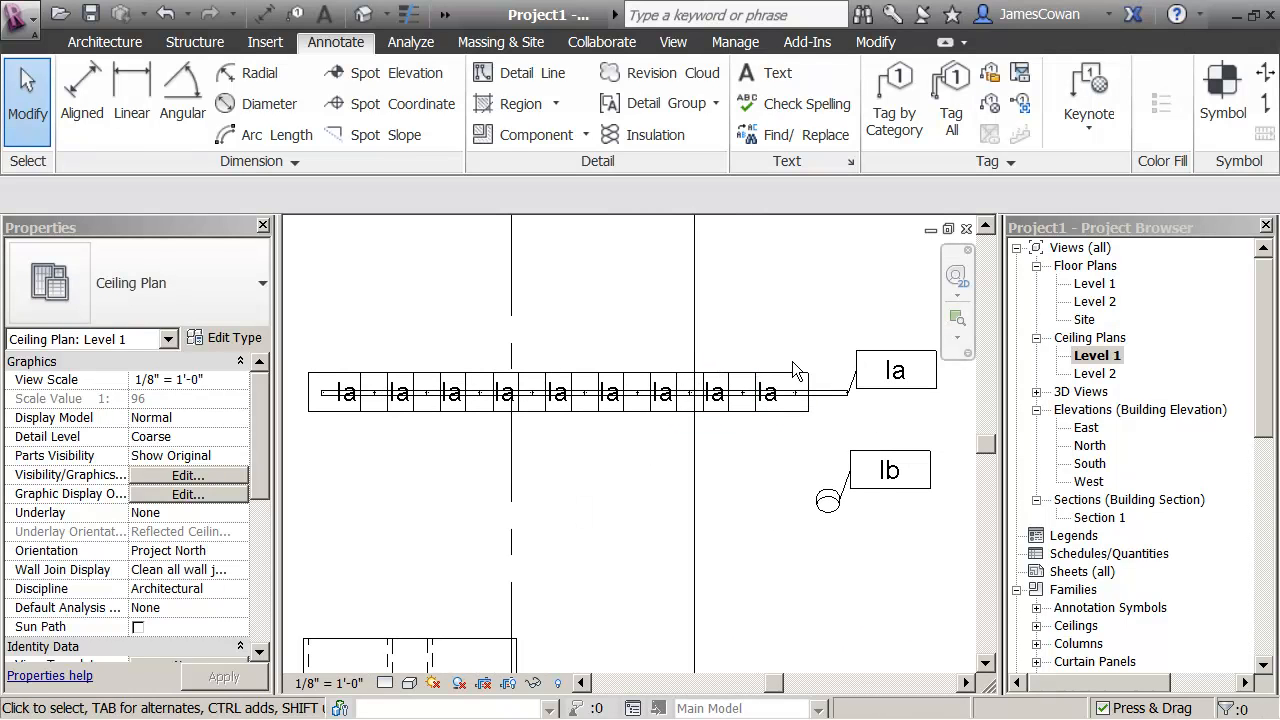
drag(788, 374, 814, 327)
drag(714, 389, 704, 330)
drag(676, 390, 676, 438)
key(Escape)
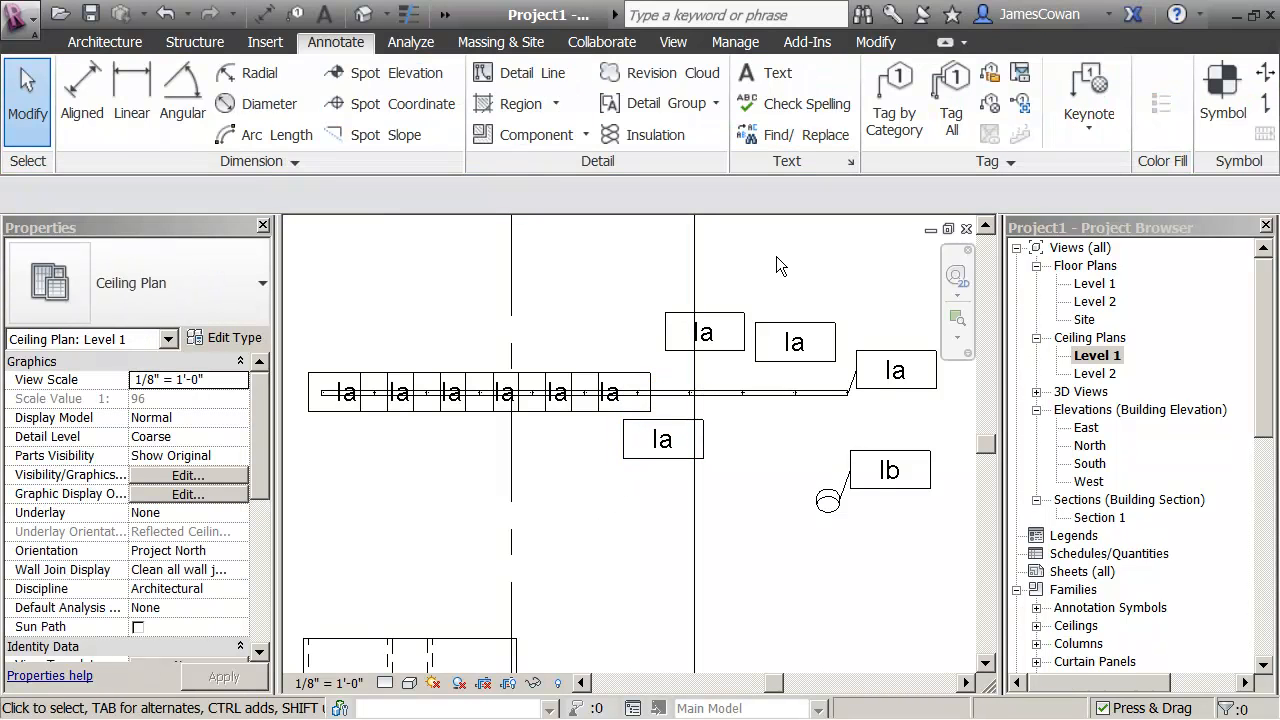
Undo the three tag moves and the tagging of all untagged lighting fixtures
key(ctrl+z)
key(ctrl+z)
key(ctrl+z)
key(ctrl+z)
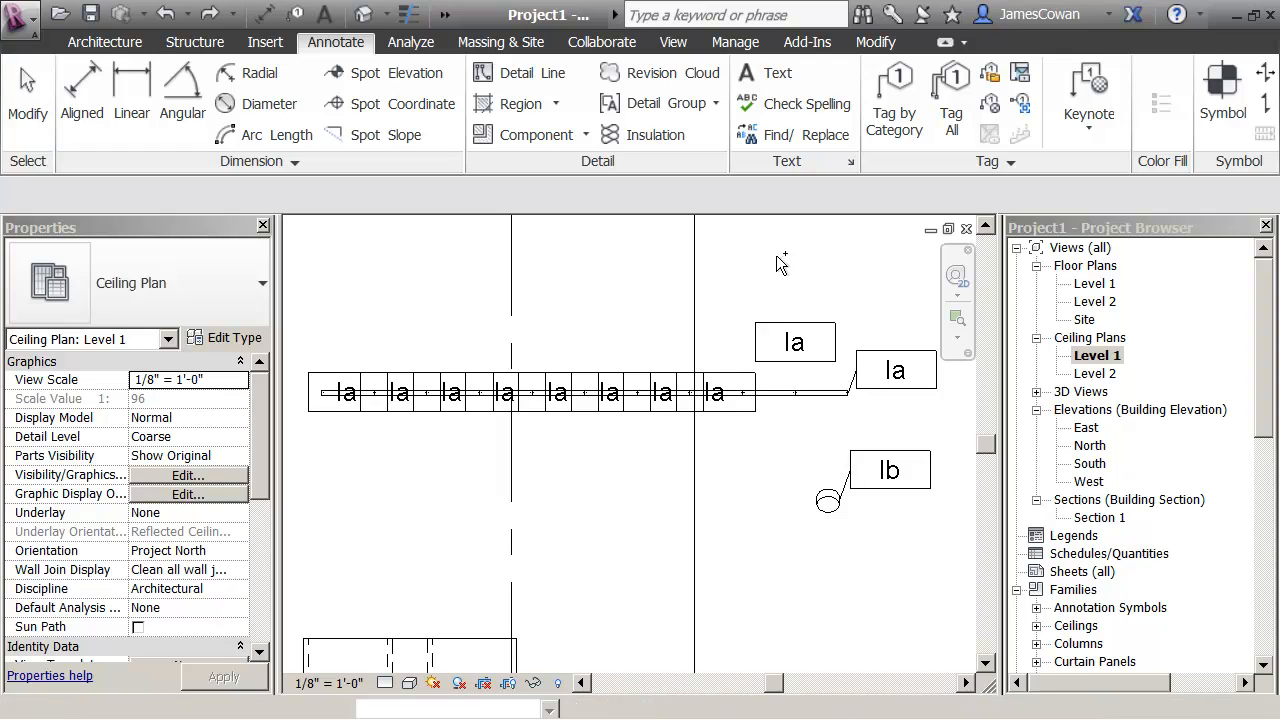
scroll(660, 429, up, 3)
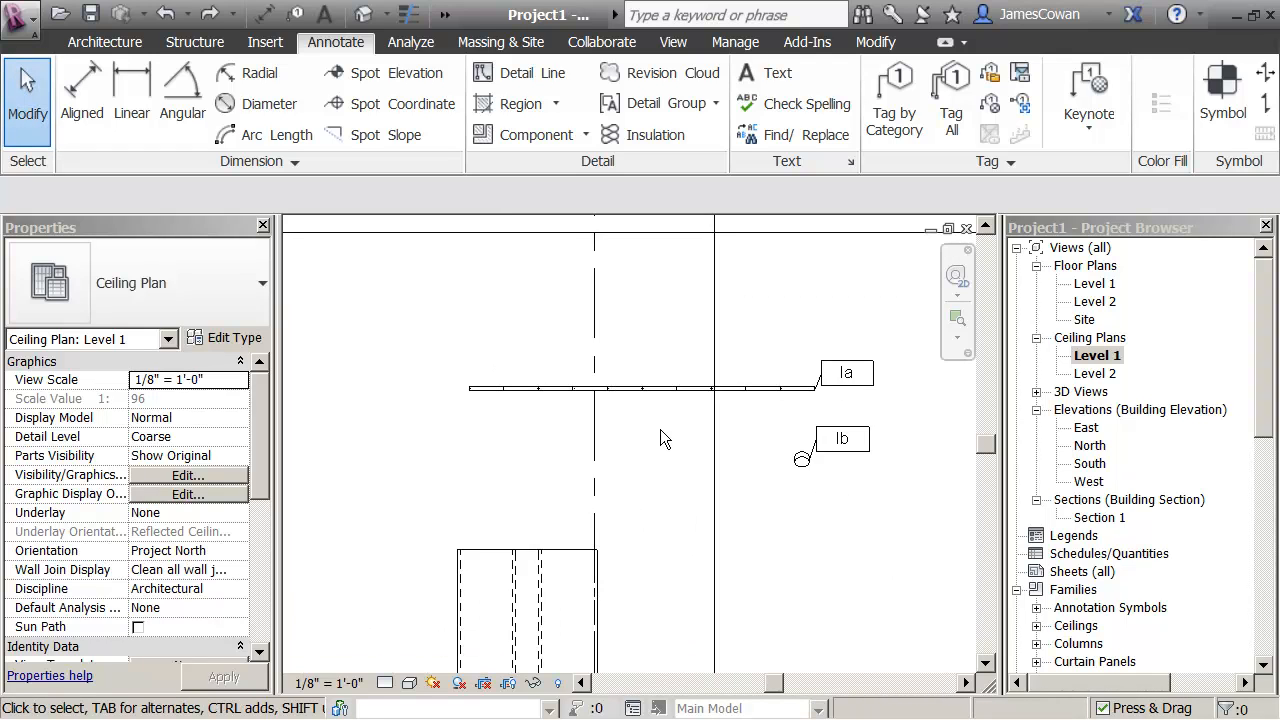
middle_drag(689, 420, 704, 435)
scroll(619, 464, down, 3)
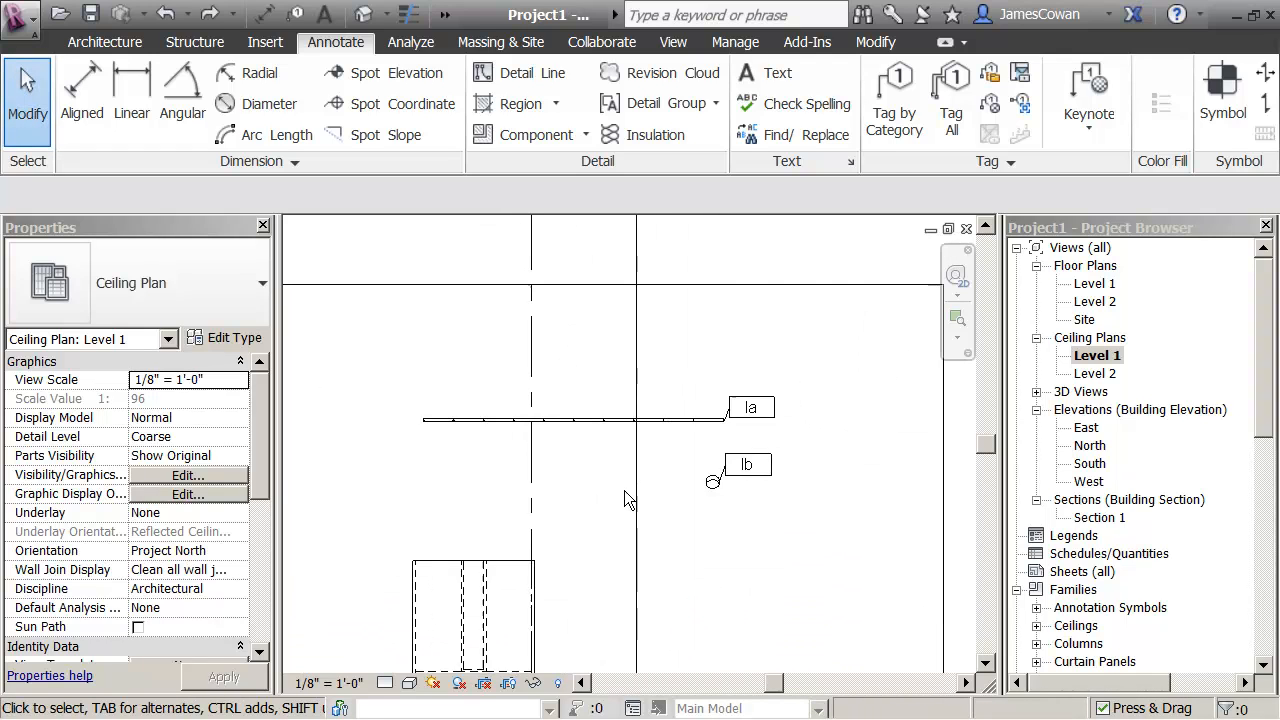
scroll(709, 532, up, 1)
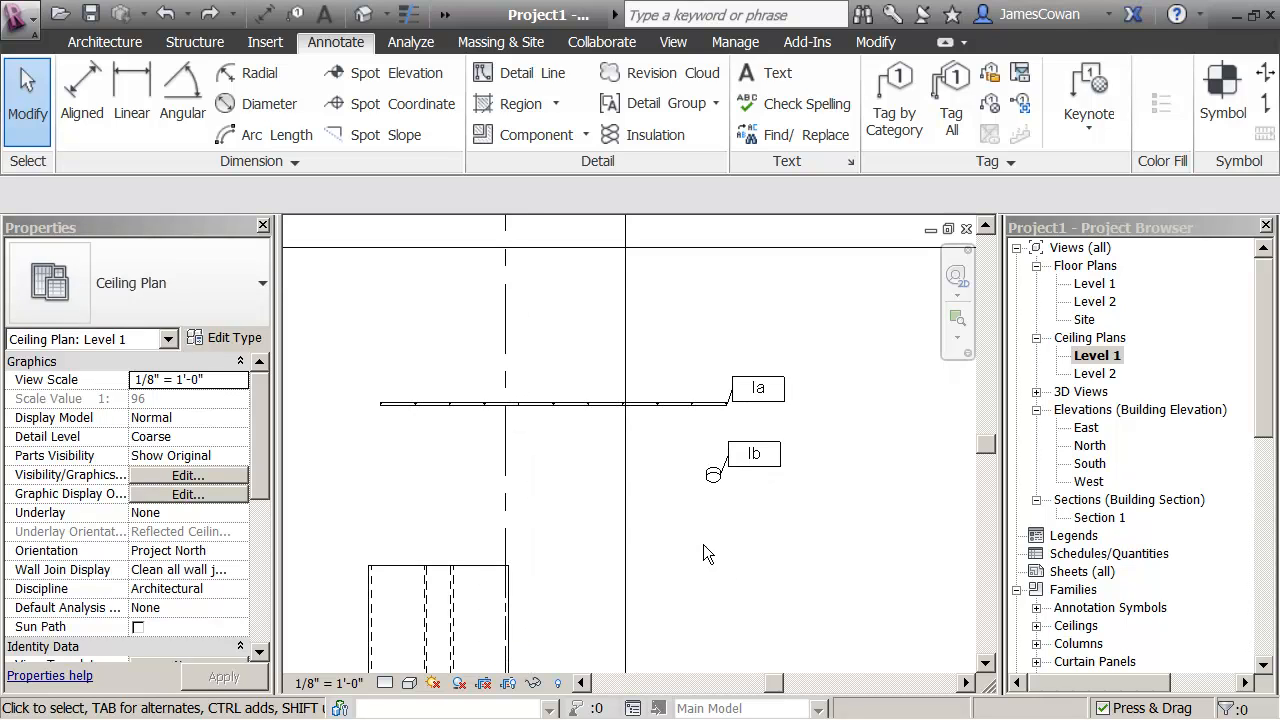
scroll(794, 481, down, 1)
scroll(794, 481, up, 1)
scroll(735, 512, up, 1)
middle_drag(735, 512, 826, 554)
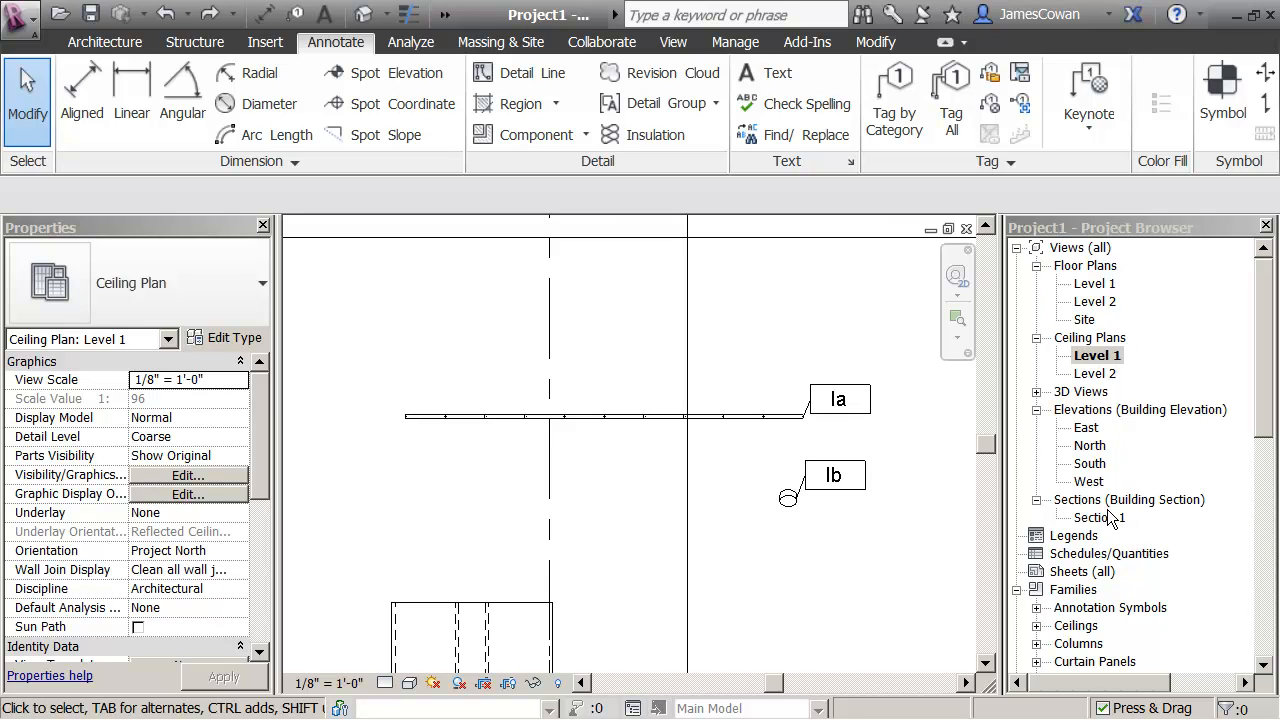
Open 3D View 1 and reposition its camera with the steering wheel to frame the staircase and the whole pendant row
click(1036, 392)
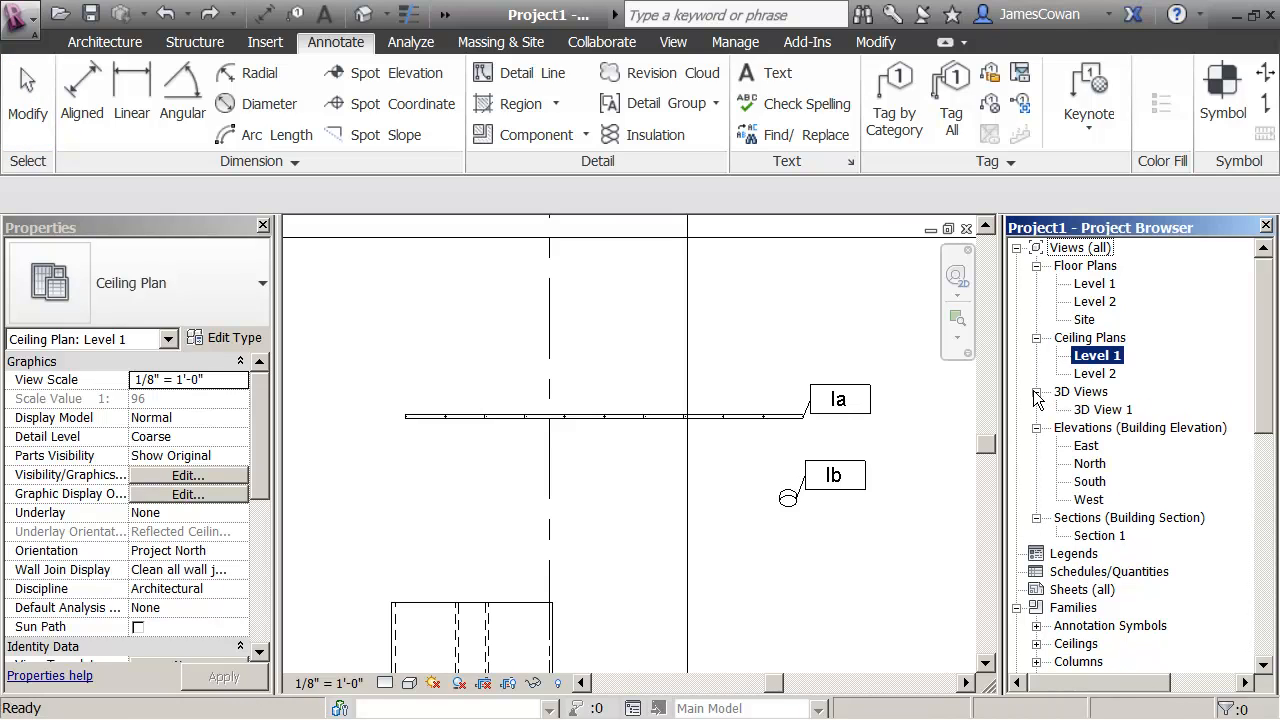
double_click(1105, 411)
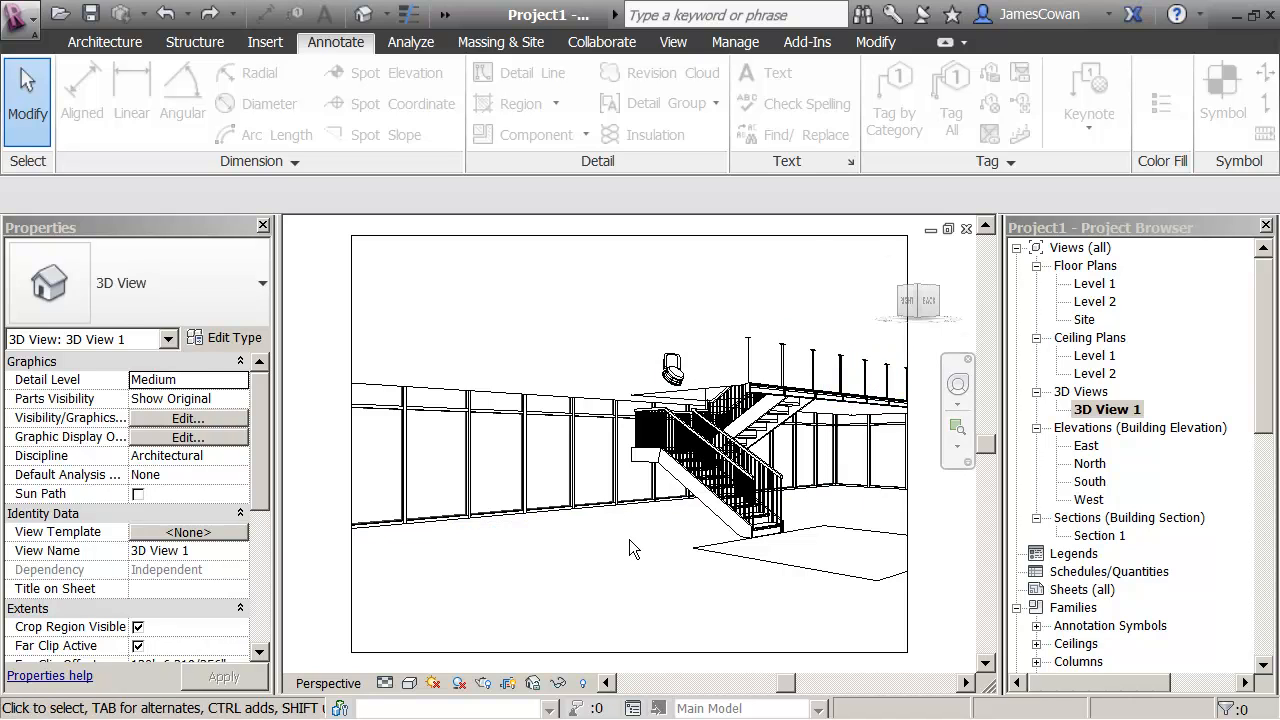
click(958, 388)
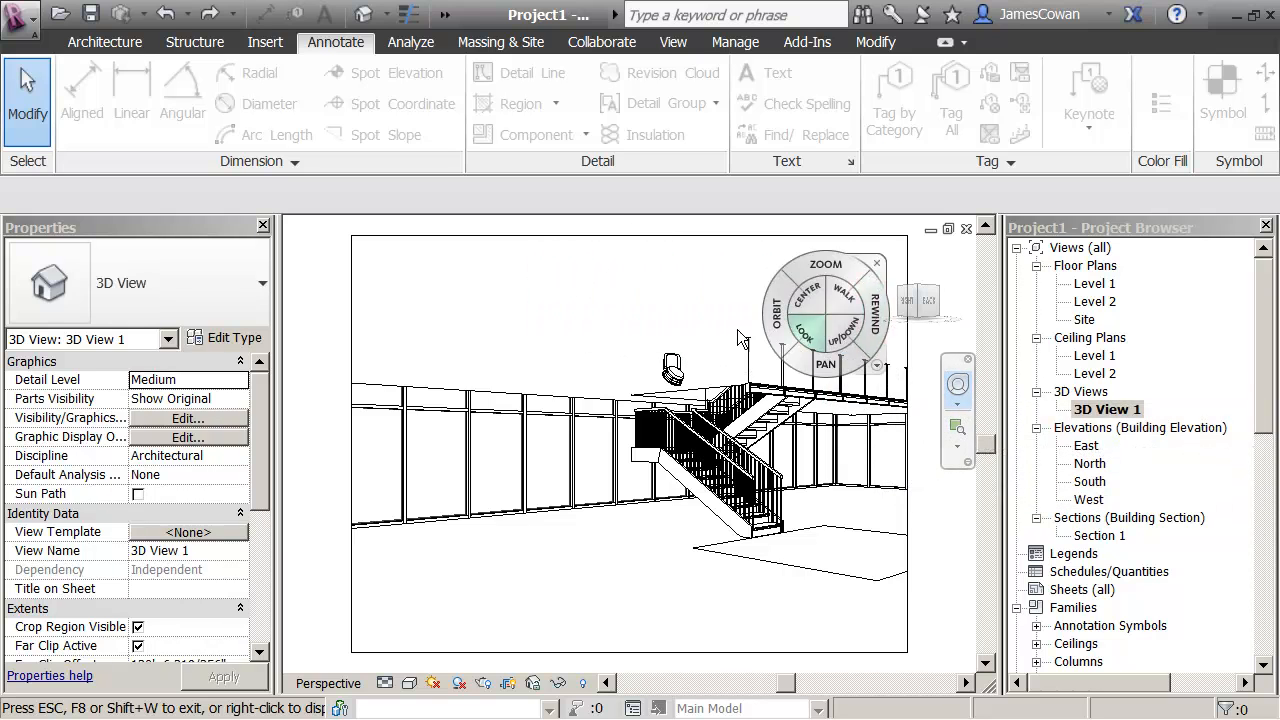
drag(590, 316, 656, 520)
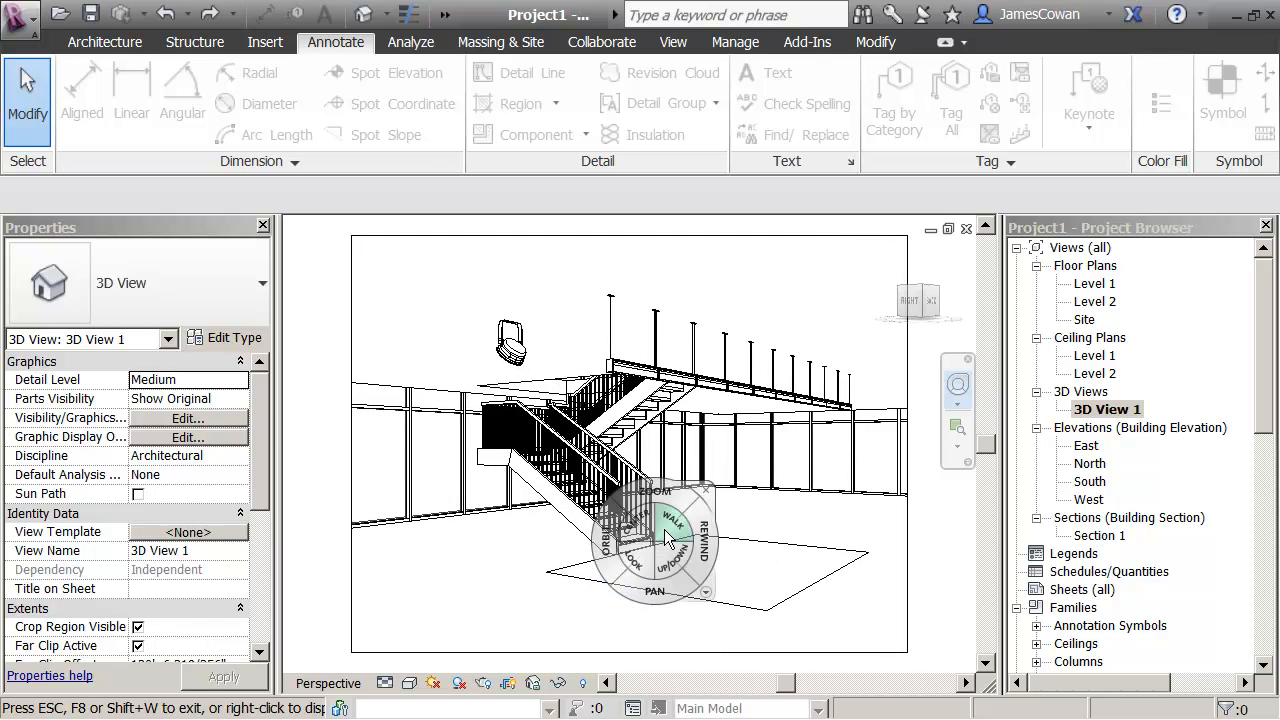
click(707, 491)
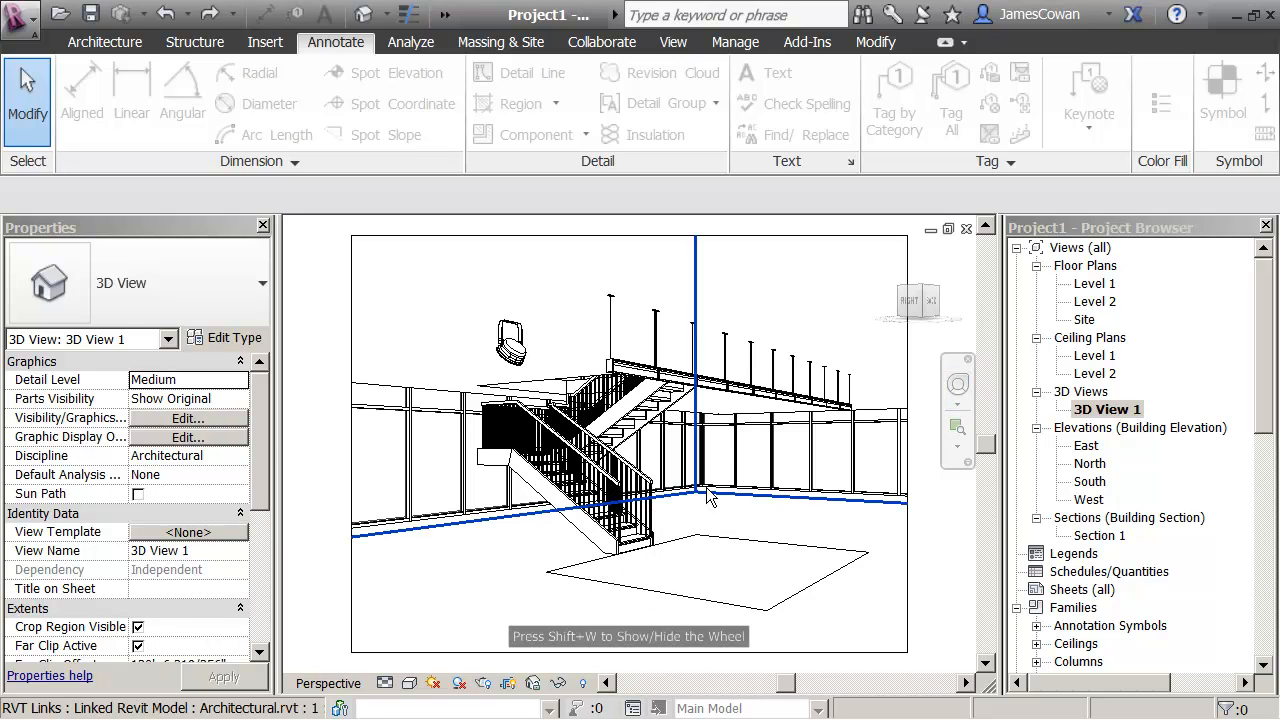